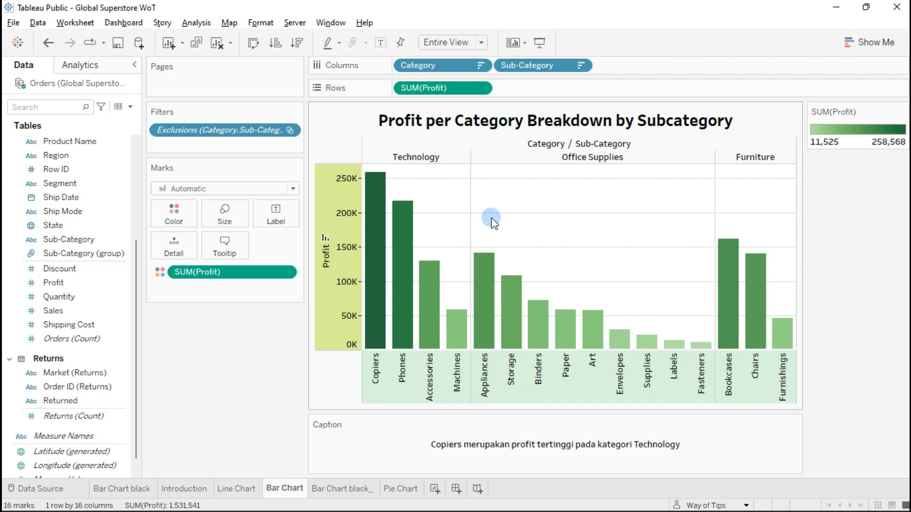
Step: Add a new worksheet to the workbook and look through its list of available data fields
left_click(435, 490)
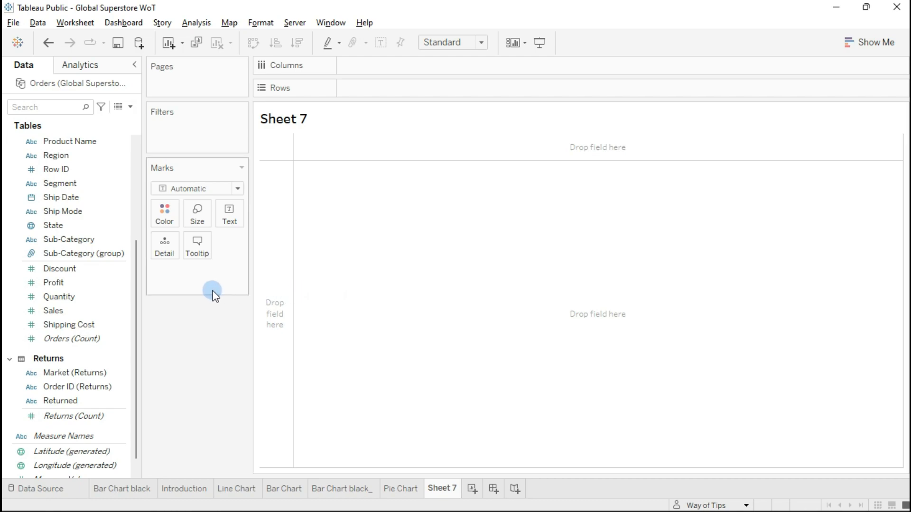
scroll(115, 318, "down", 1)
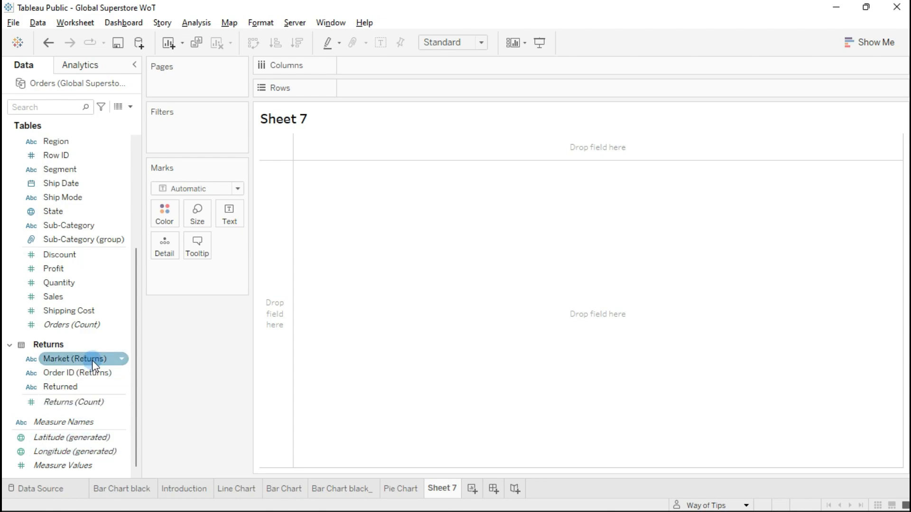
scroll(91, 361, "up", 4)
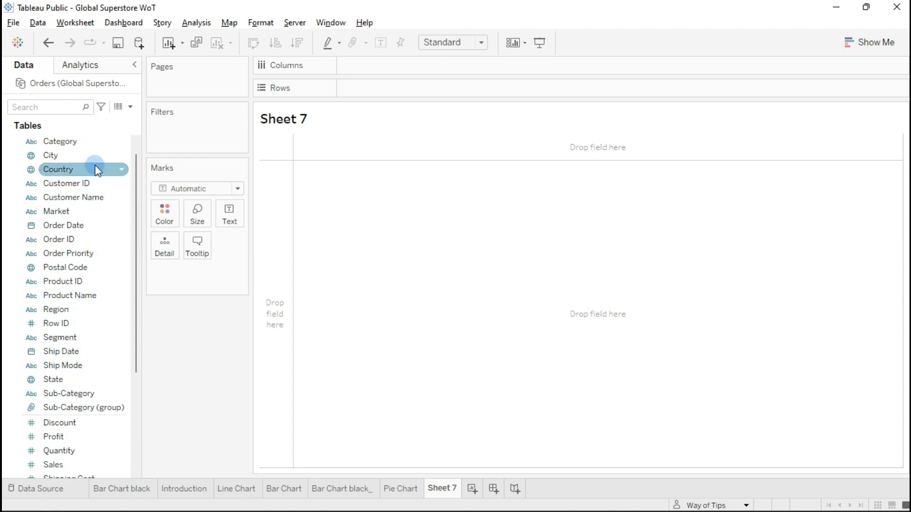
scroll(106, 455, "down", 4)
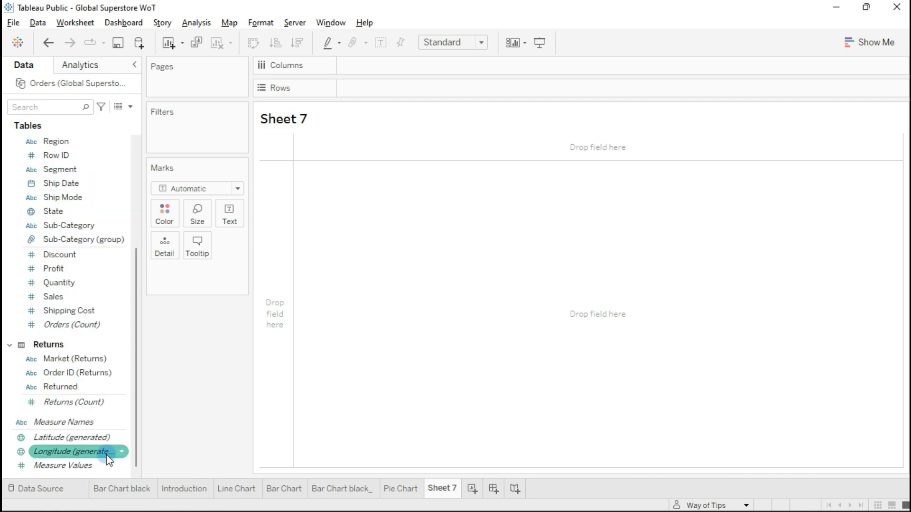
Step: Place Longitude (generated) on Columns and Latitude (generated) on Rows to create a blank world map
left_click(53, 453)
left_click_drag(53, 454, 366, 62)
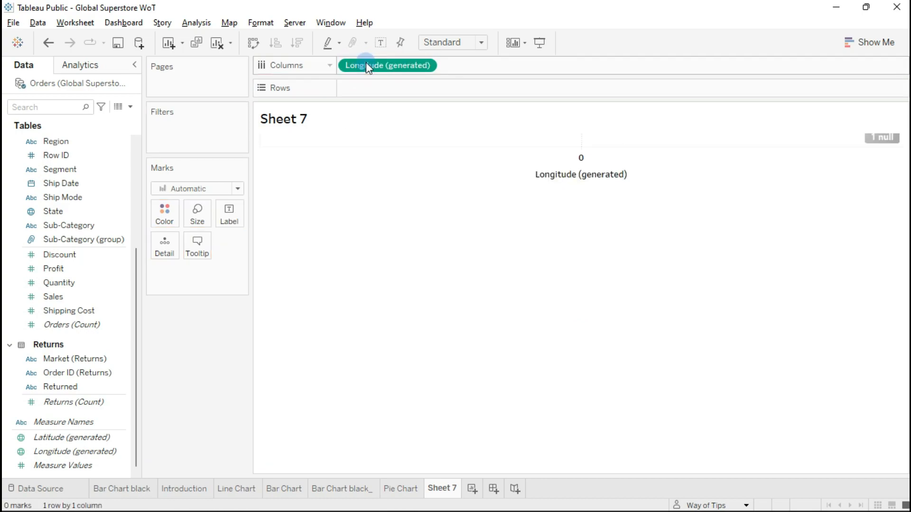
left_click(99, 391)
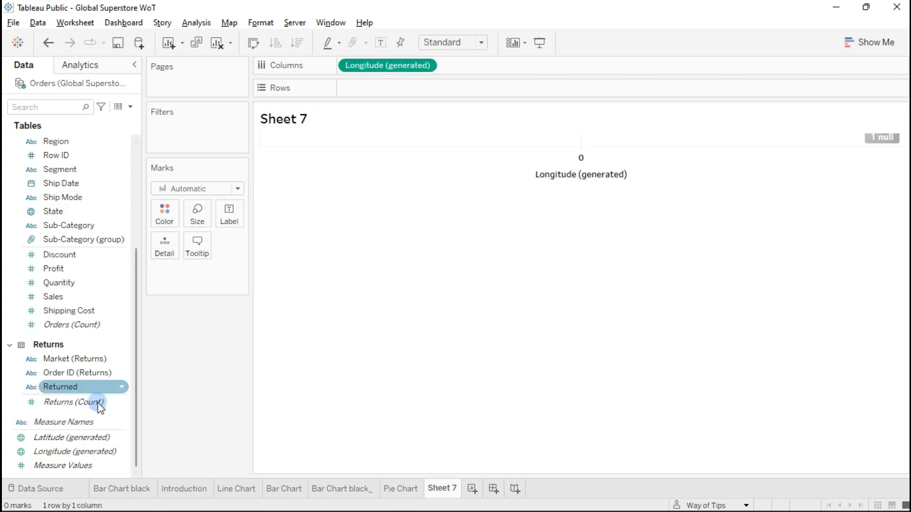
left_click(65, 438)
left_click_drag(66, 438, 380, 89)
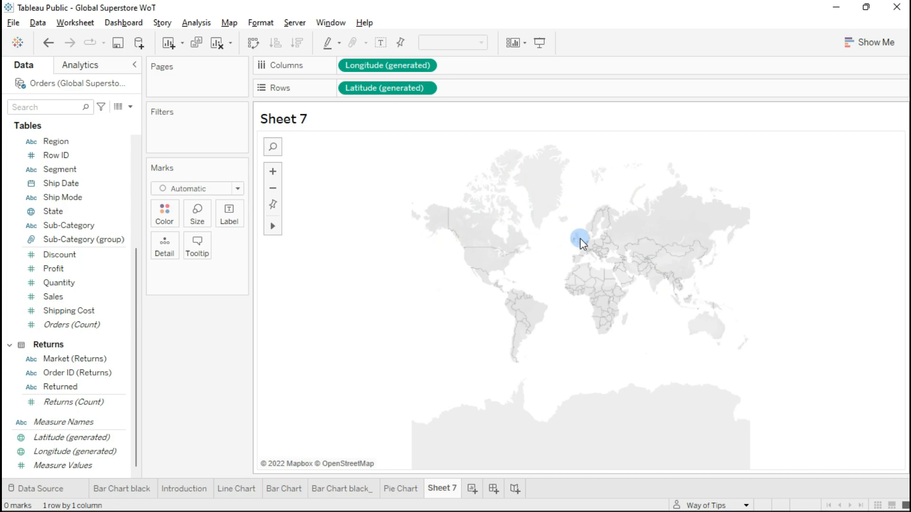
Step: Examine the blank world map at different zoom levels
double_click(565, 243)
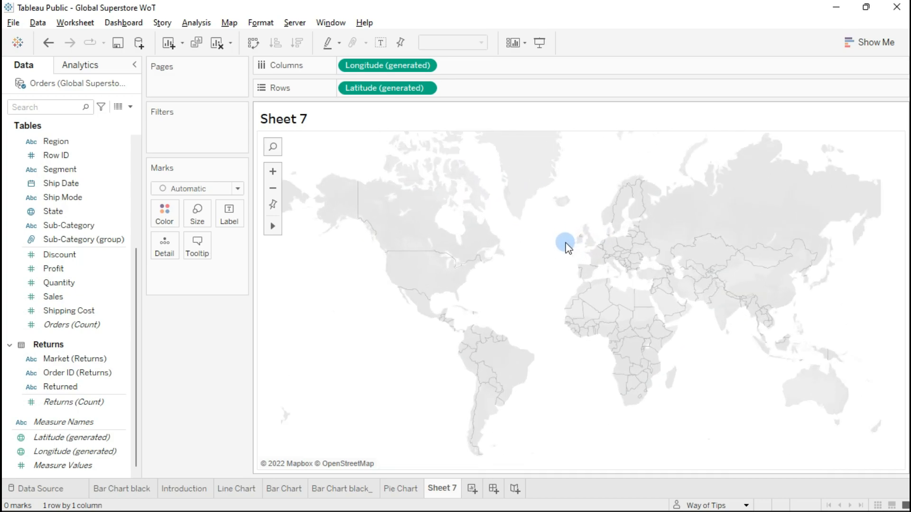
scroll(562, 243, "down", 2)
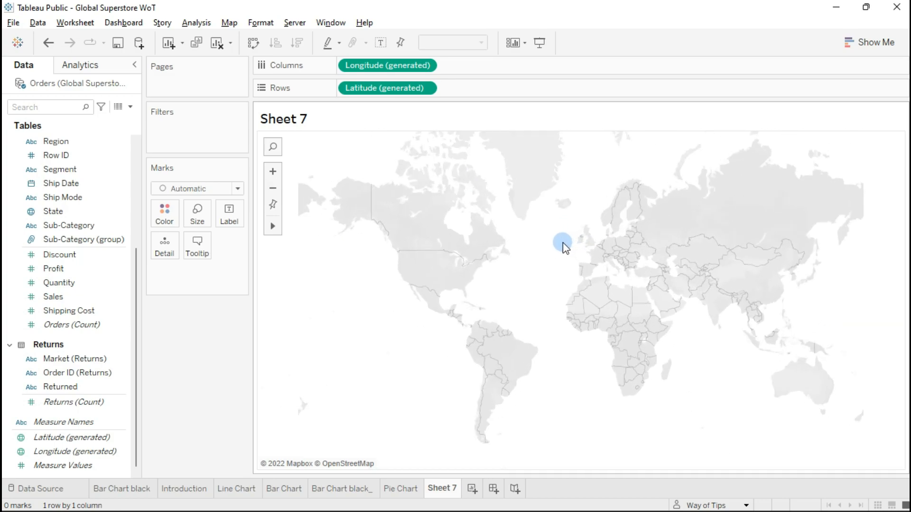
scroll(505, 398, "down", 2)
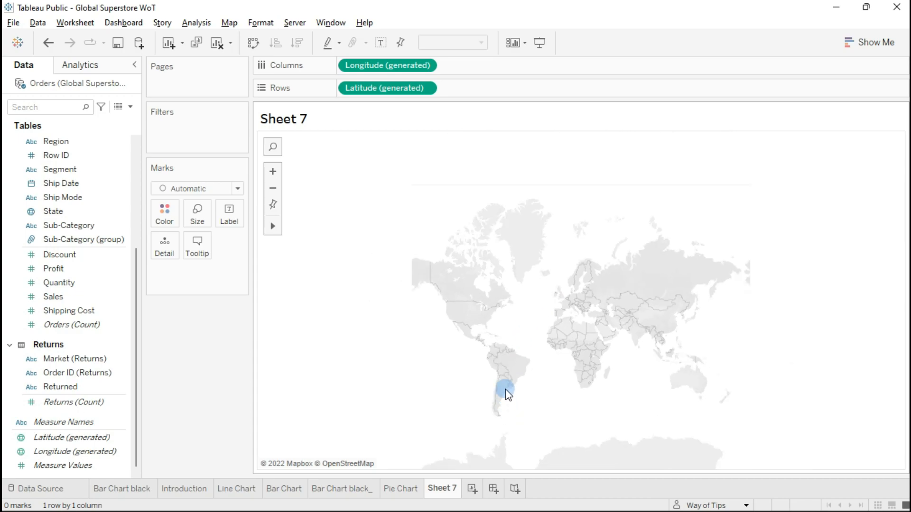
double_click(509, 315)
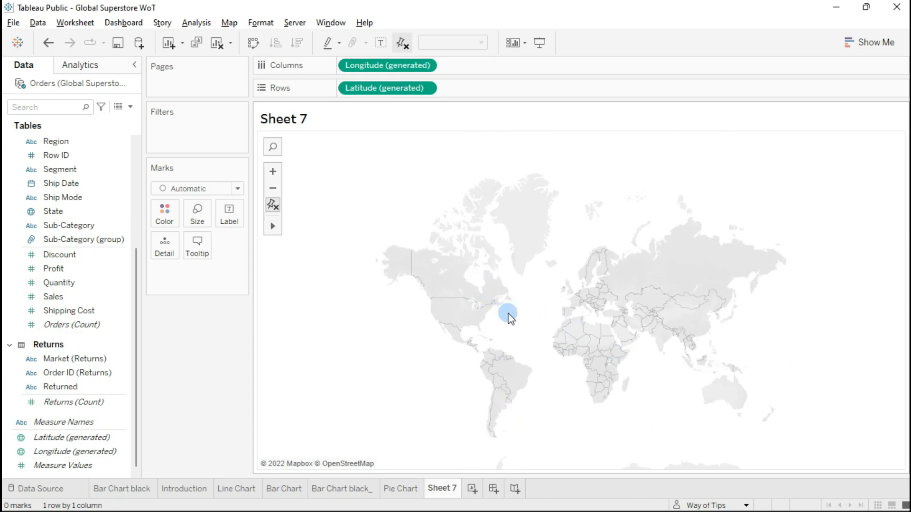
scroll(499, 190, "down", 2)
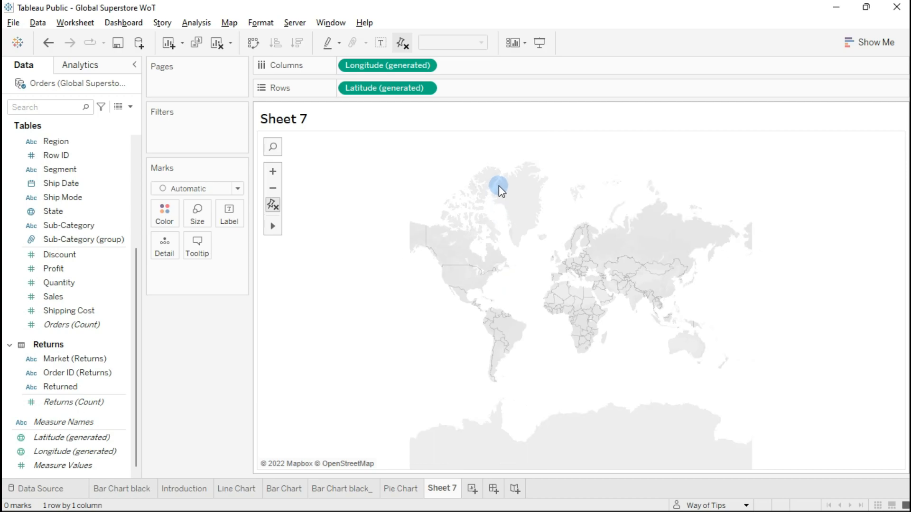
scroll(492, 376, "up", 1)
scroll(528, 325, "up", 2)
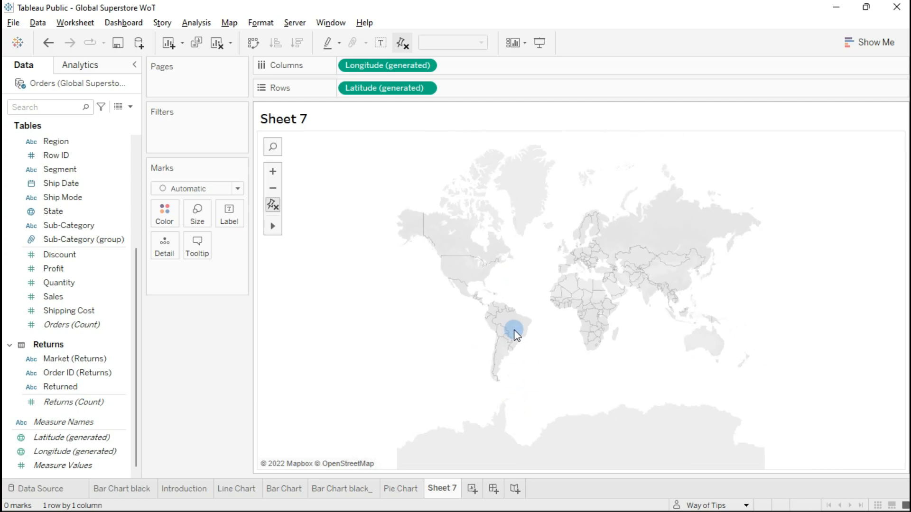
scroll(536, 183, "up", 3)
scroll(503, 308, "down", 2)
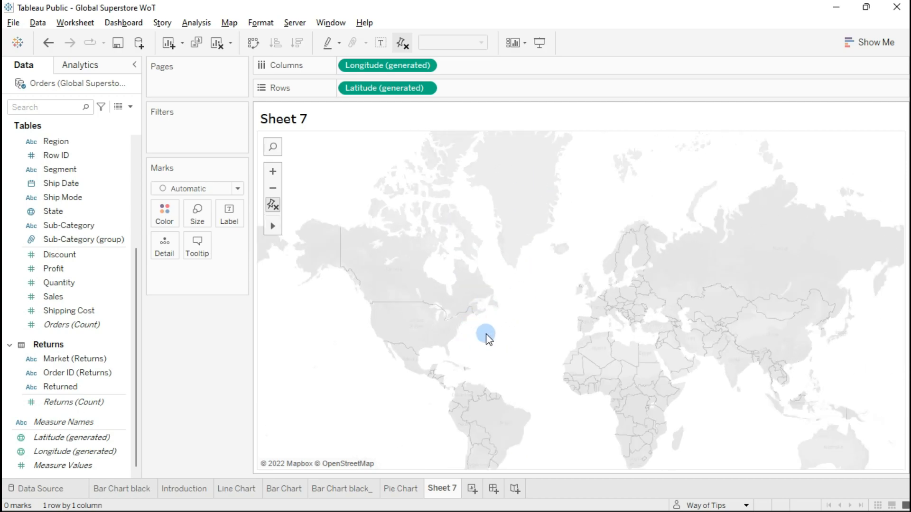
Step: Review the geographic fields in the Orders table and clear the longitude and latitude fields from the worksheet
scroll(72, 339, "up", 4)
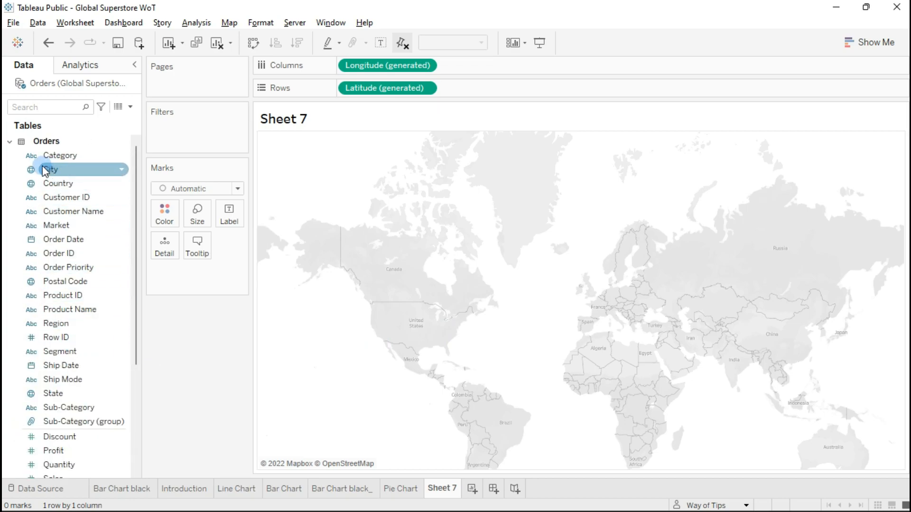
left_click(69, 185)
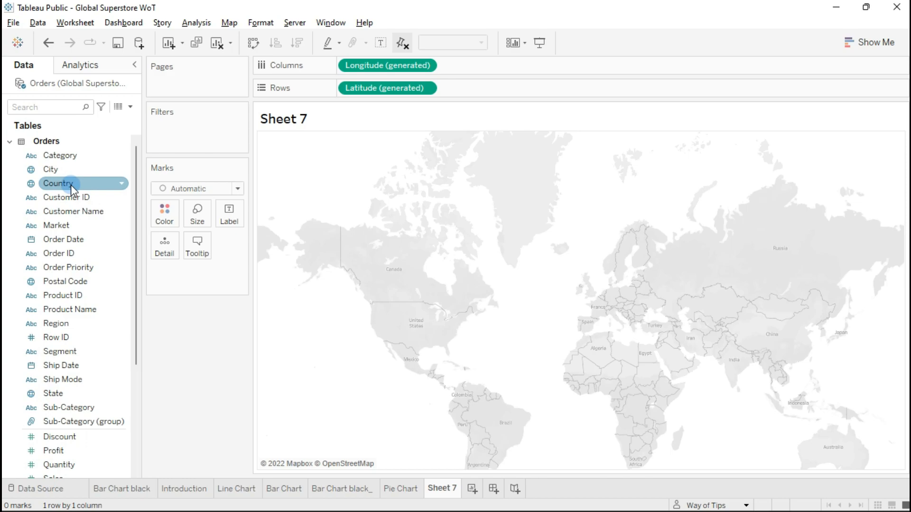
left_click(506, 190)
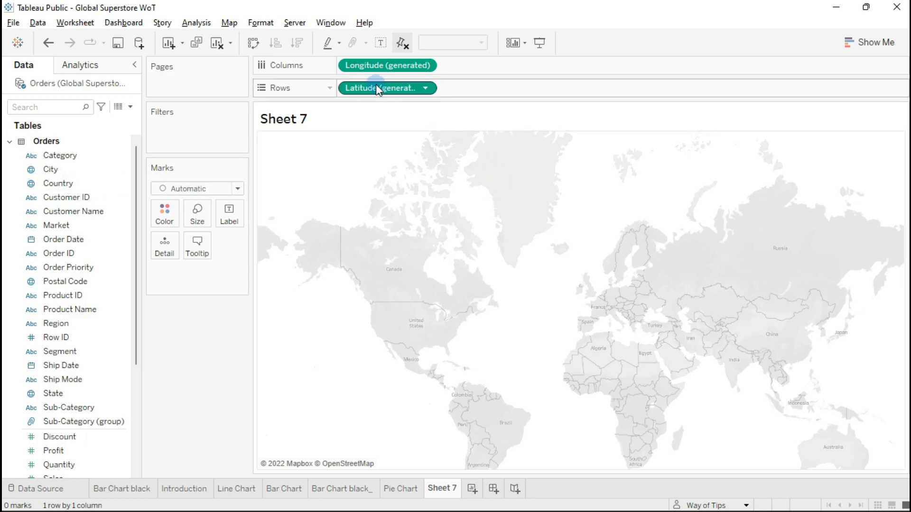
left_click(370, 66)
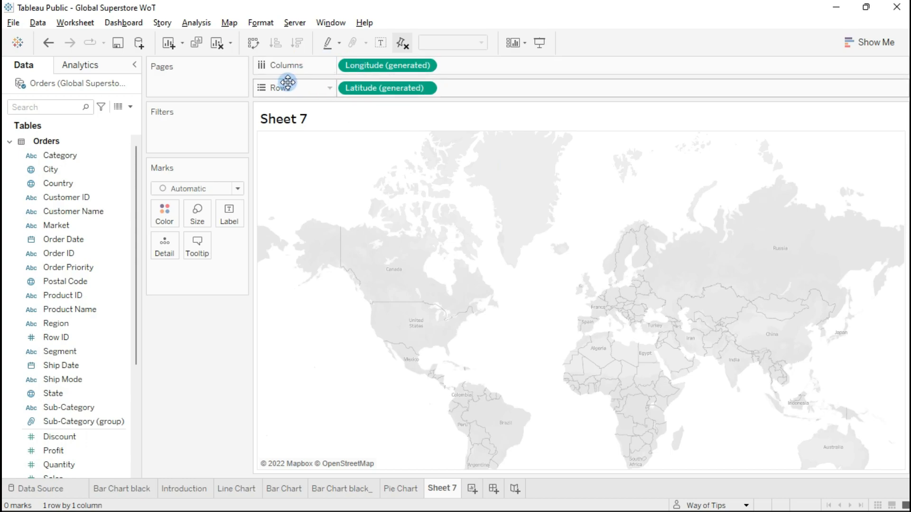
left_click(217, 46)
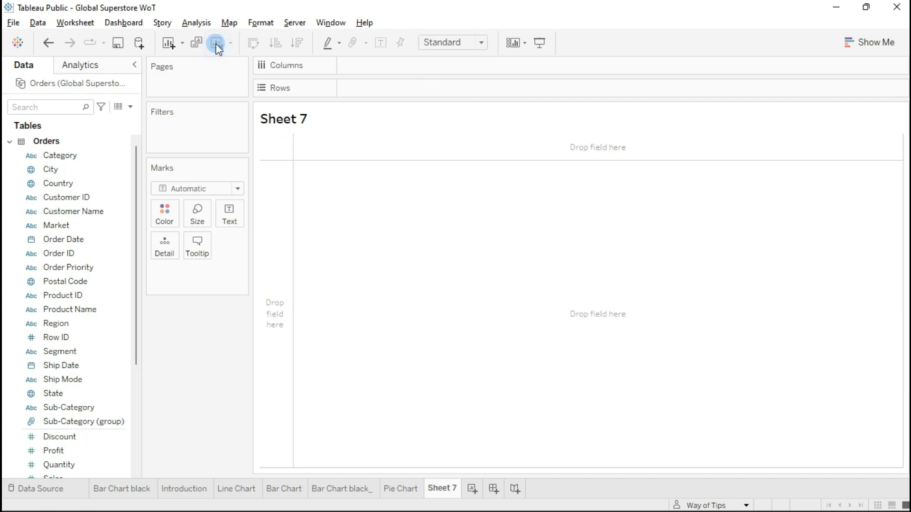
Step: Generate a map automatically from the Country field and clear the worksheet again
double_click(57, 187)
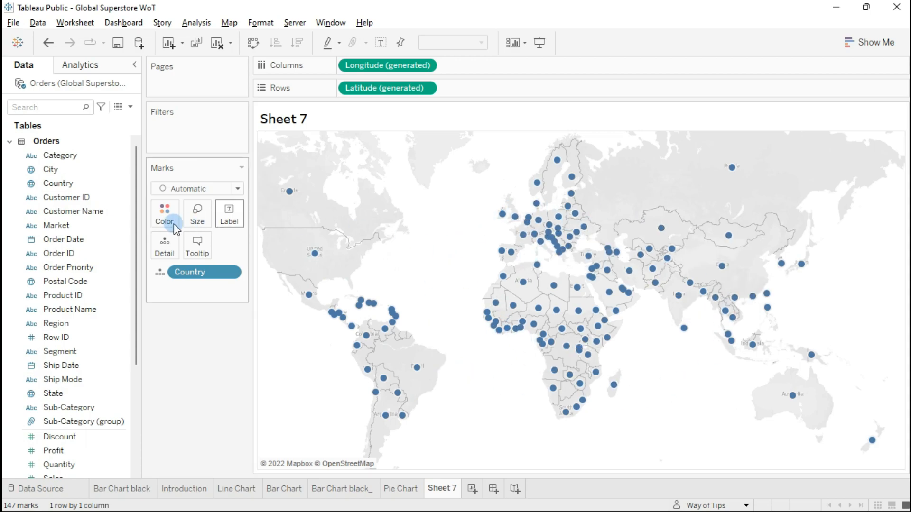
left_click(216, 45)
Step: Generate a map by adding the City field to the empty view and examine its city points
left_click(48, 171)
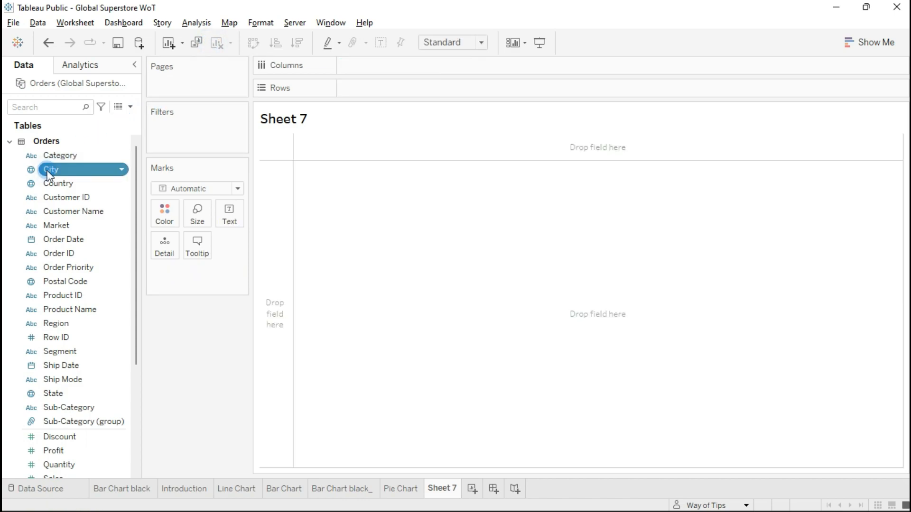
left_click_drag(47, 174, 386, 237)
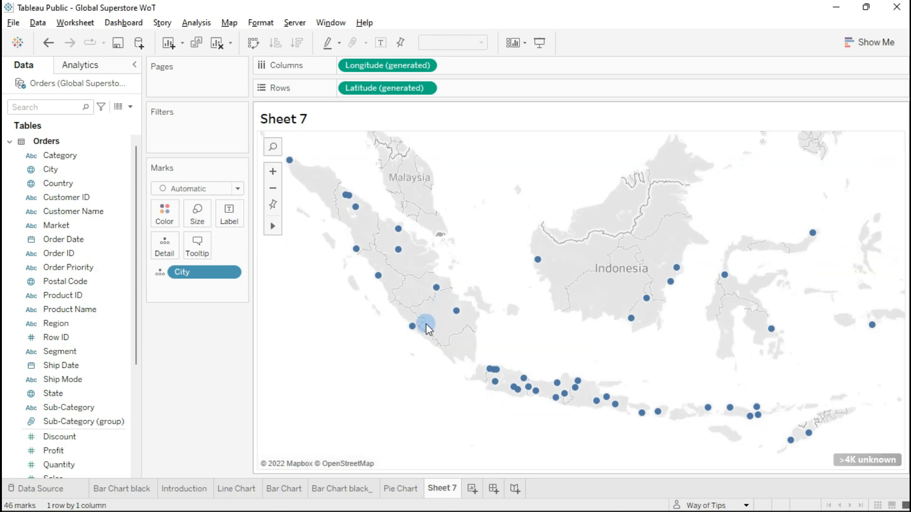
scroll(425, 327, "down", 5)
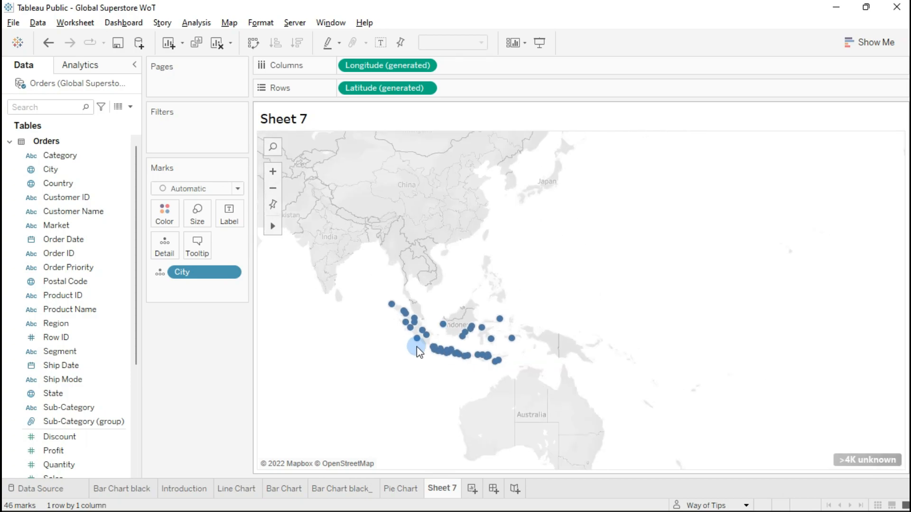
scroll(476, 341, "down", 4)
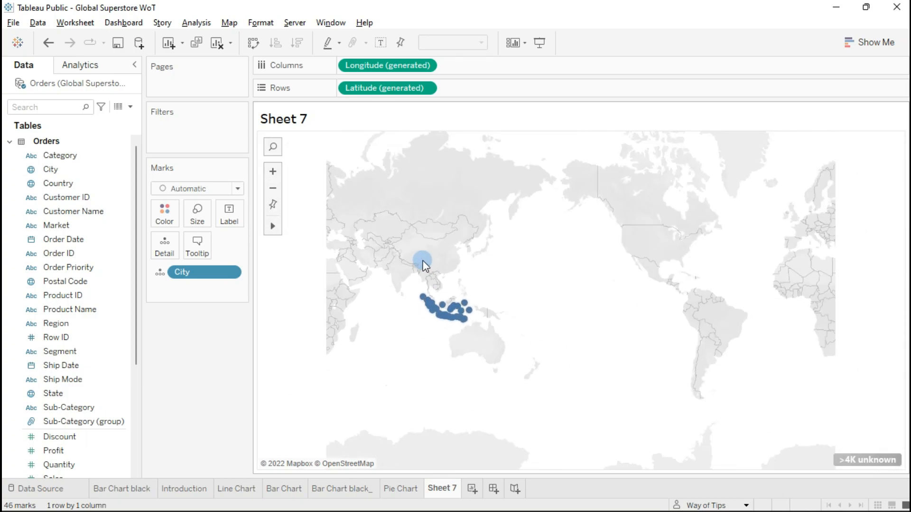
scroll(370, 203, "up", 2)
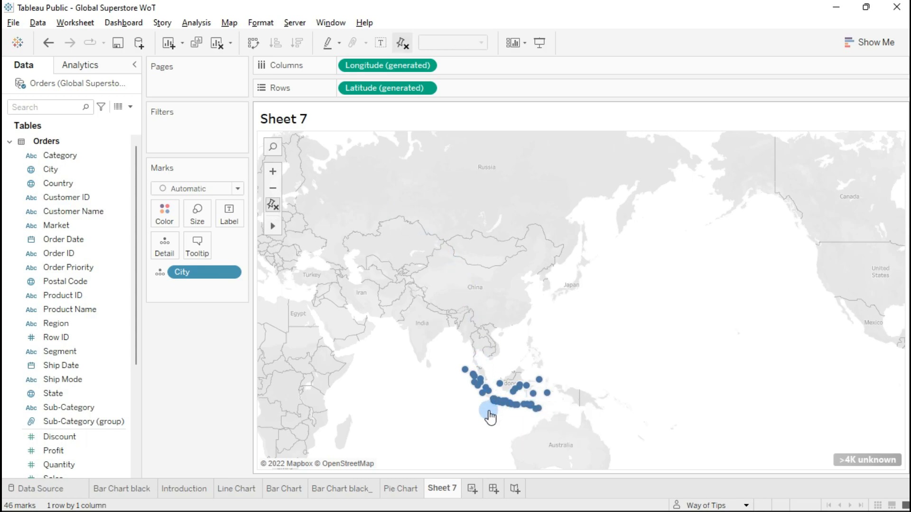
scroll(491, 417, "up", 1)
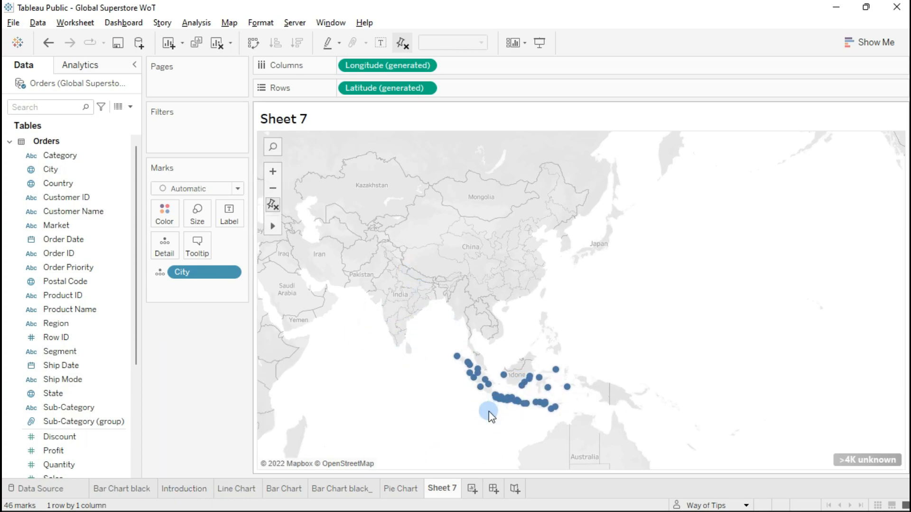
scroll(490, 417, "up", 2)
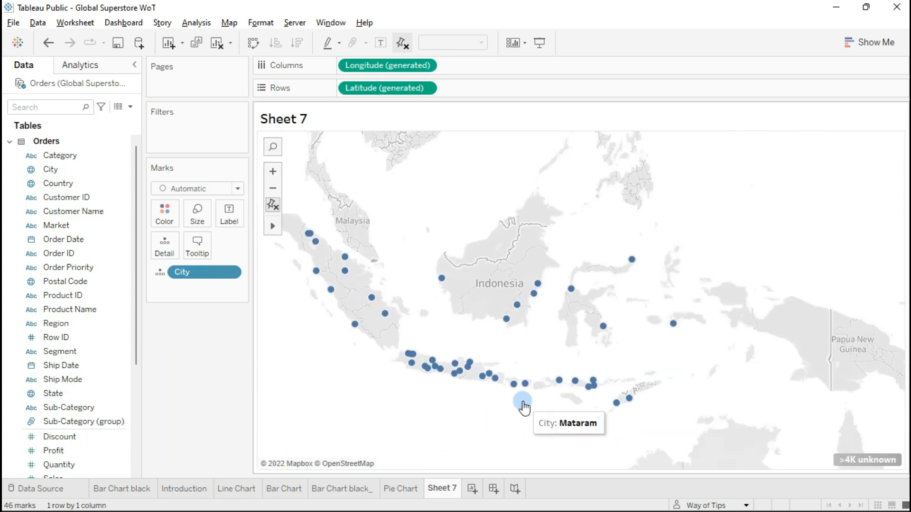
scroll(524, 407, "down", 1)
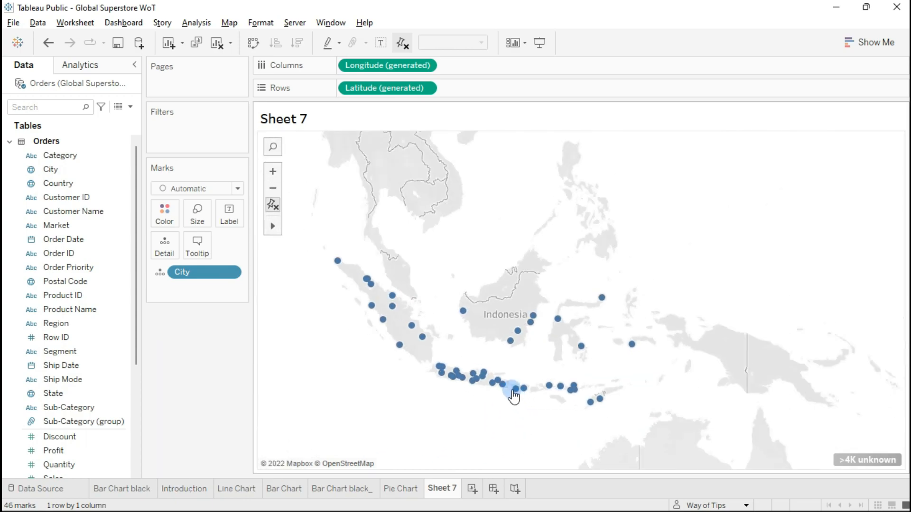
Step: Clear the city map from the worksheet and generate a symbol map from the Country field
left_click(218, 44)
double_click(58, 184)
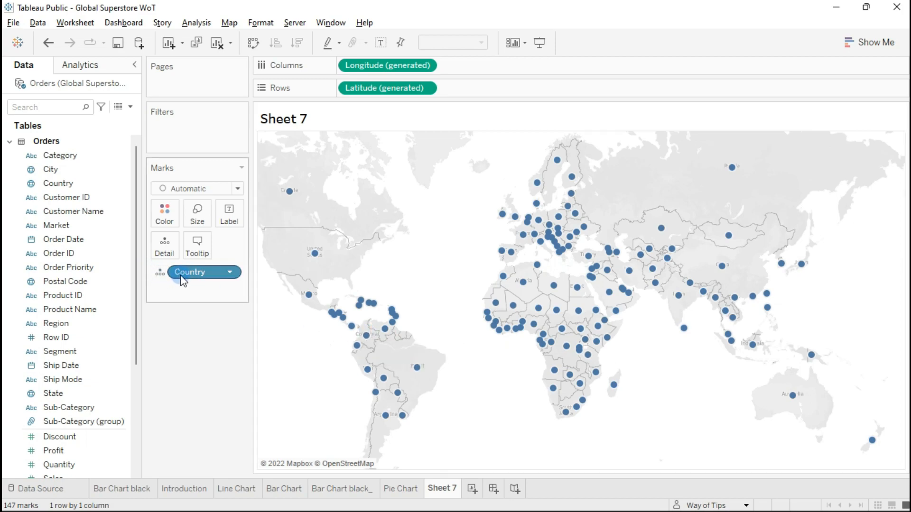
left_click(59, 185)
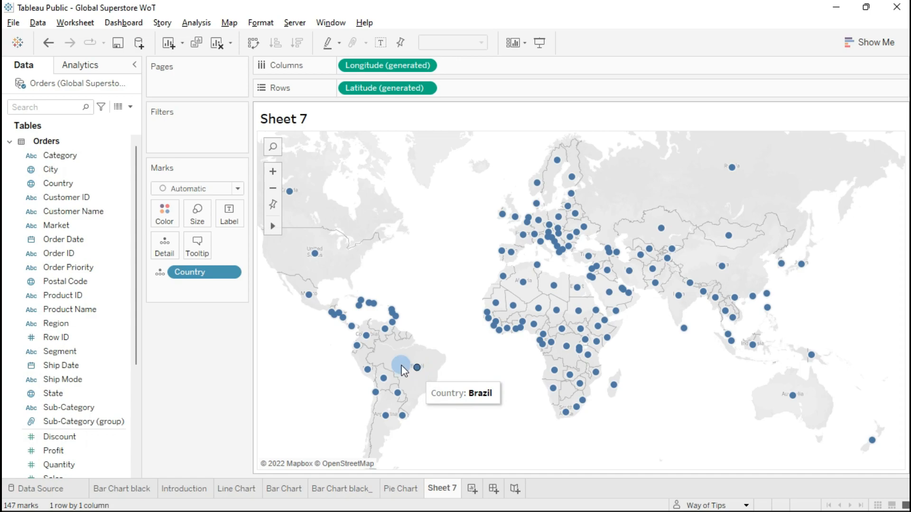
Step: Size the country marks by the Profit measure and slightly increase the overall mark size
scroll(123, 389, "down", 4)
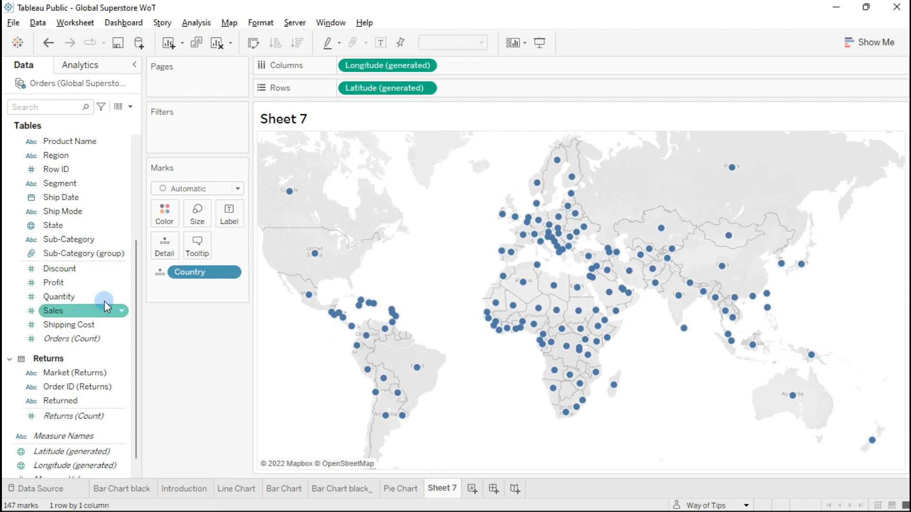
left_click_drag(51, 287, 197, 215)
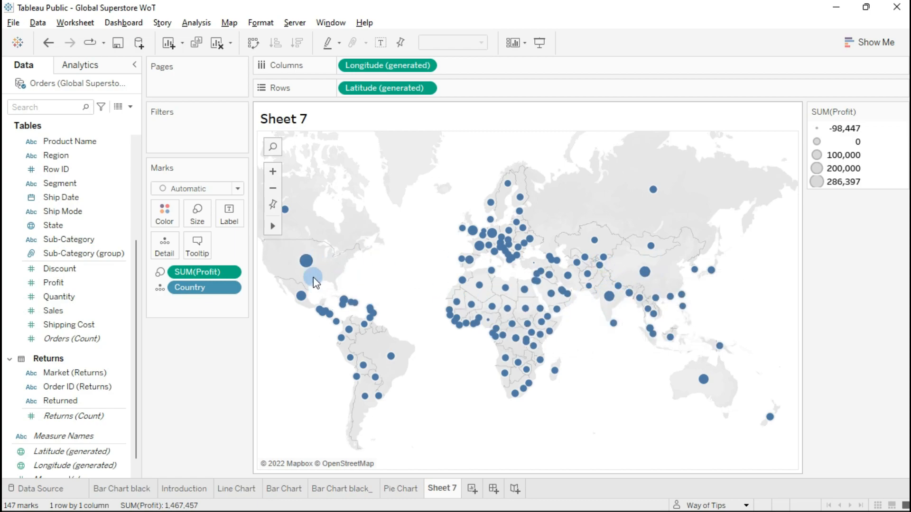
left_click(197, 221)
mouse_move(220, 245)
left_mouse_down()
mouse_move(241, 251)
mouse_move(225, 254)
left_mouse_up()
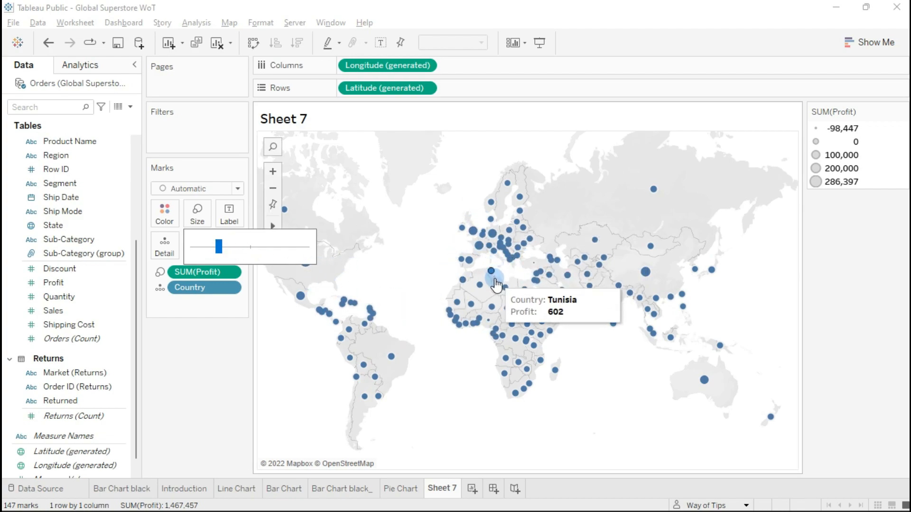
left_click_drag(222, 248, 227, 247)
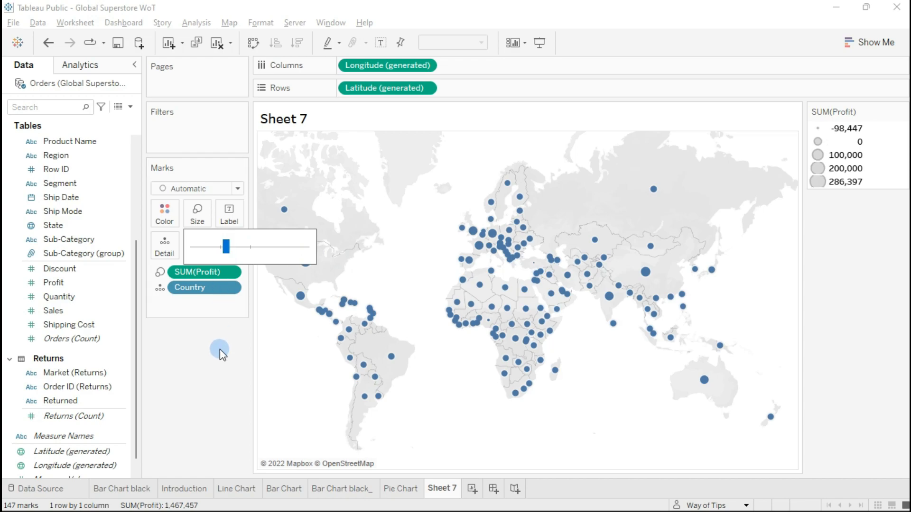
left_click(173, 359)
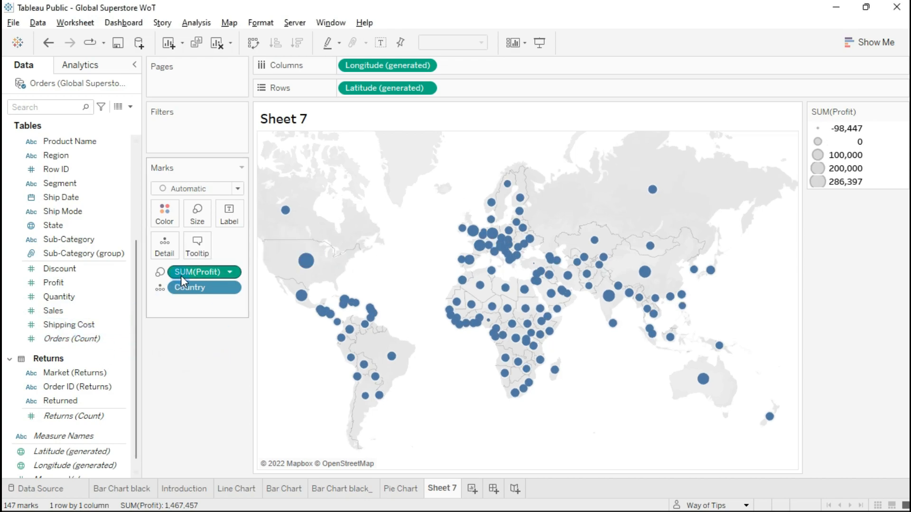
Step: Size the country marks by the Shipping Cost measure instead of Profit, and slightly increase the overall mark size
left_click_drag(186, 271, 207, 218)
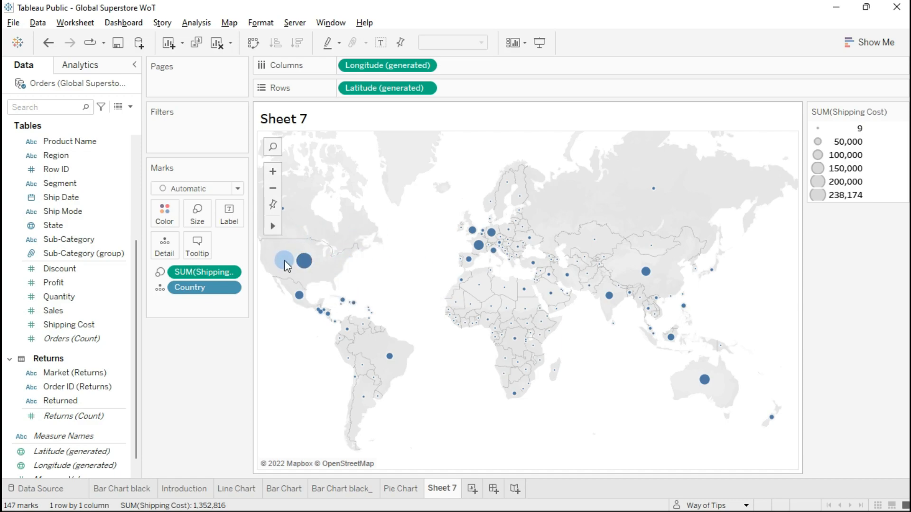
left_click(197, 224)
left_click_drag(214, 248, 238, 247)
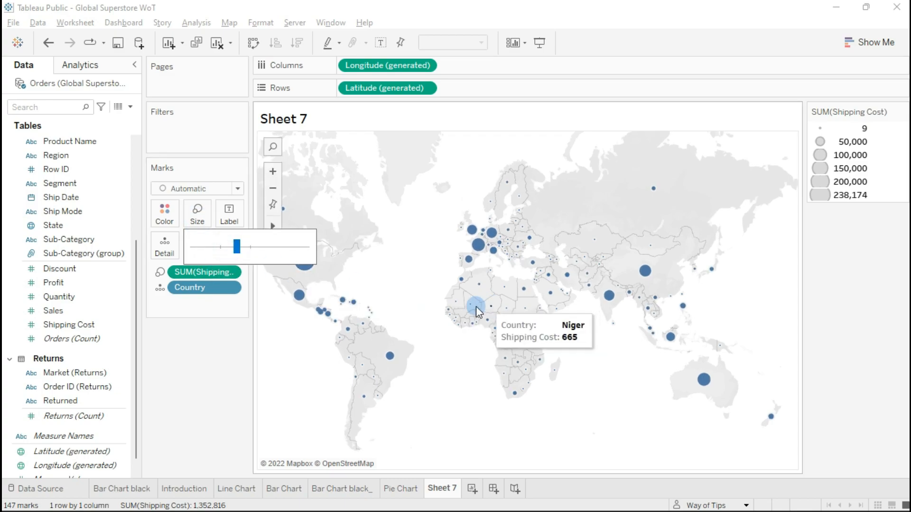
left_click(212, 356)
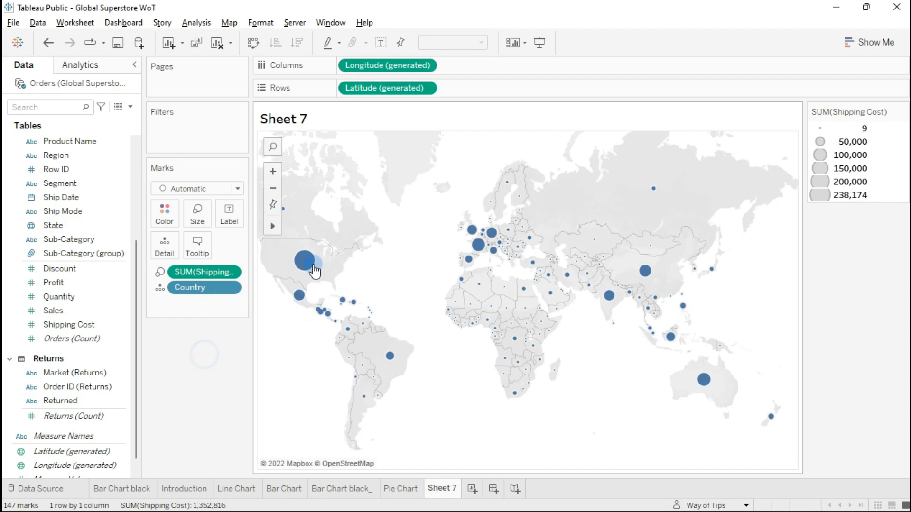
mouse_move(310, 268)
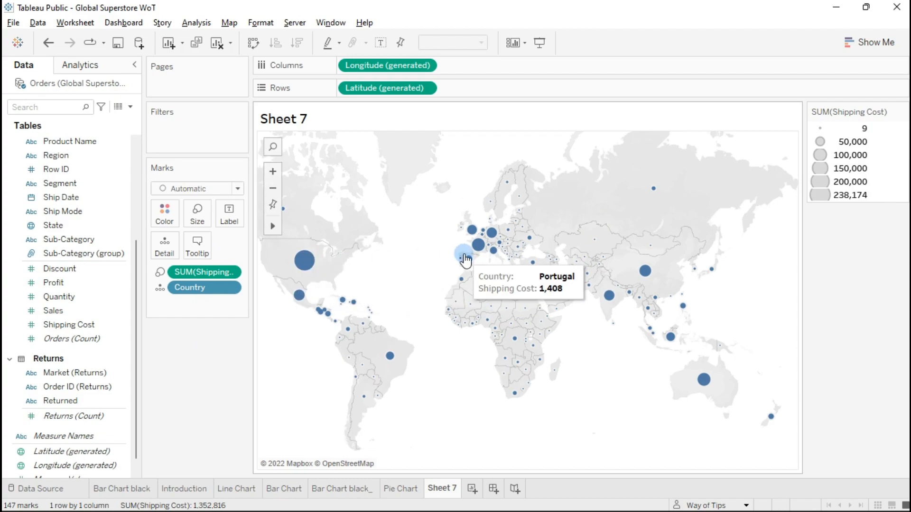
mouse_move(641, 271)
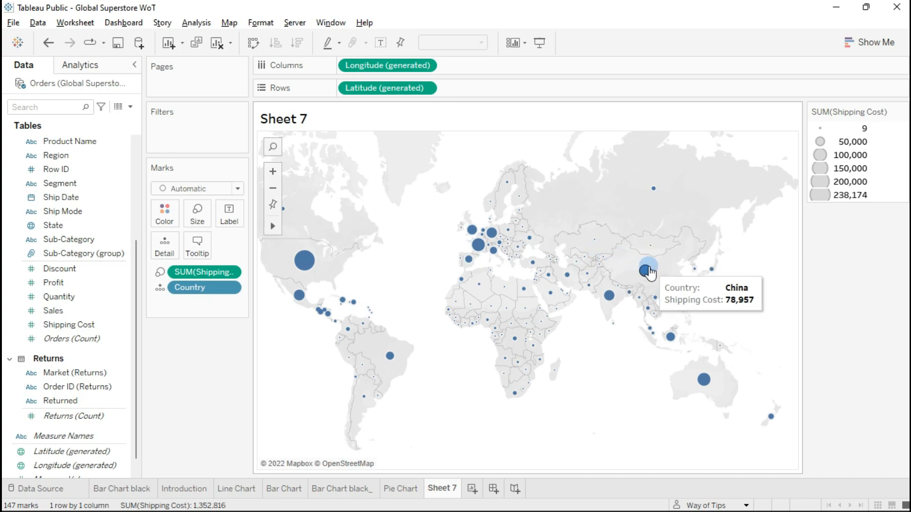
mouse_move(479, 244)
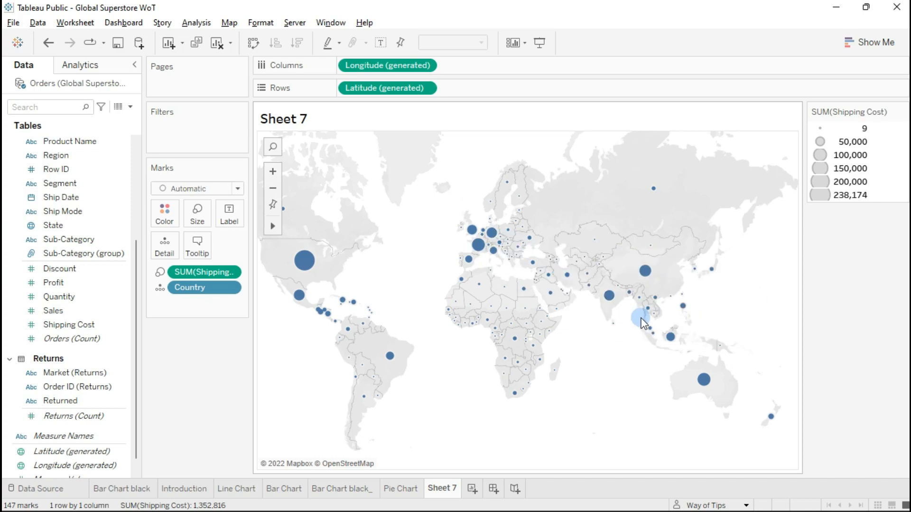
mouse_move(703, 381)
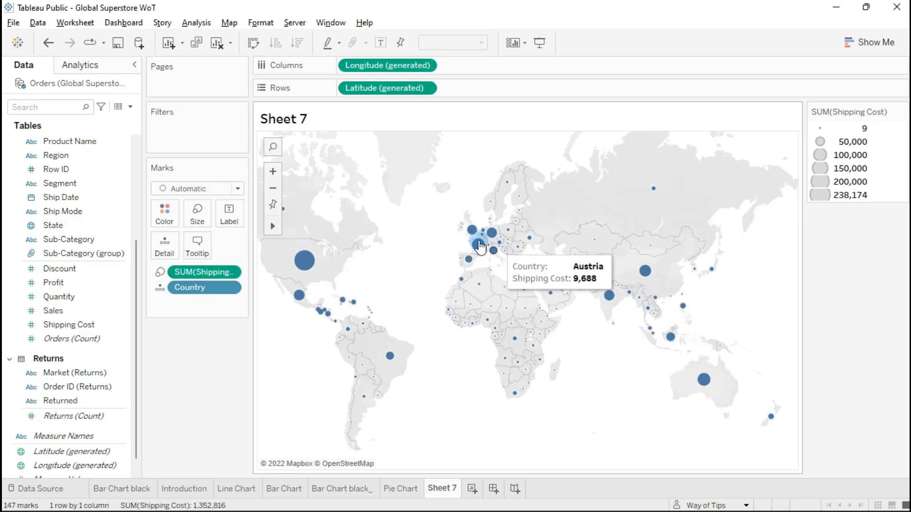
Step: Change the aggregation of the Shipping Cost measure that sizes the country marks to Average
right_click(195, 272)
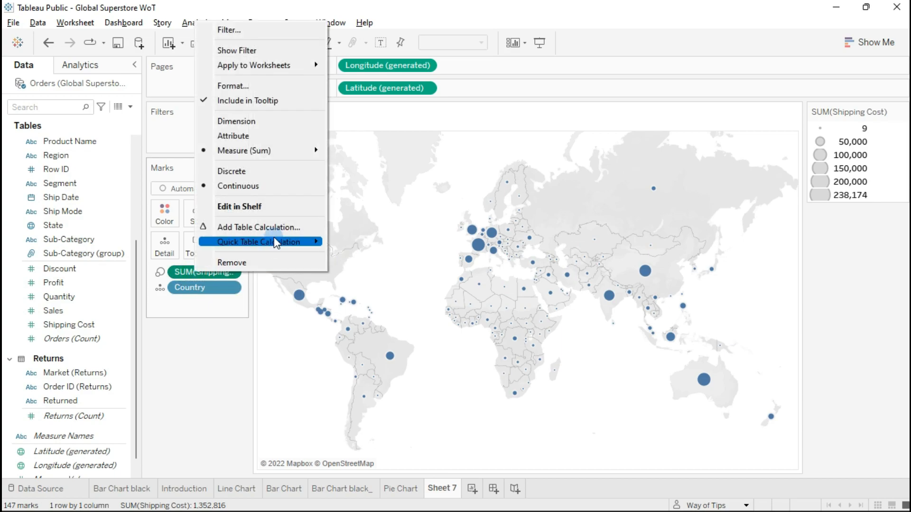
right_click(184, 268)
mouse_move(255, 144)
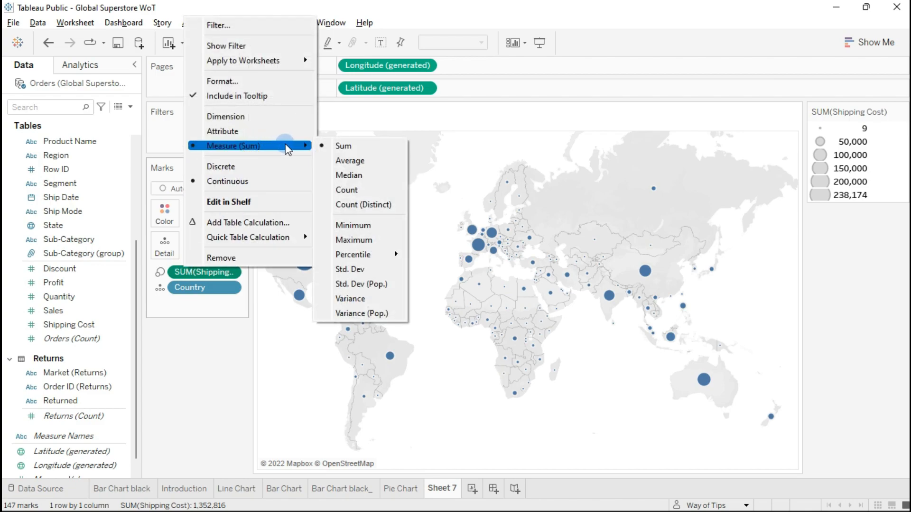
left_click(351, 163)
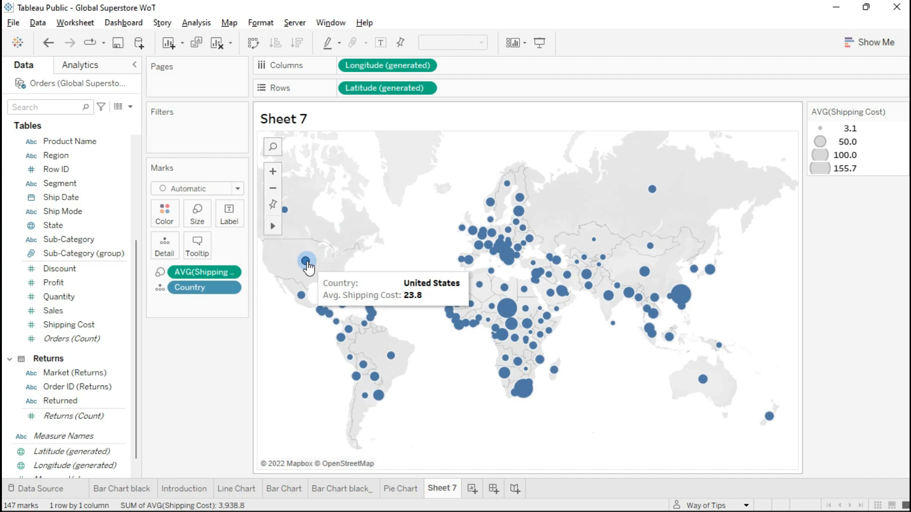
Step: Slightly reduce the overall size of the average shipping cost marks on the map
left_click(198, 213)
left_click_drag(235, 250, 224, 249)
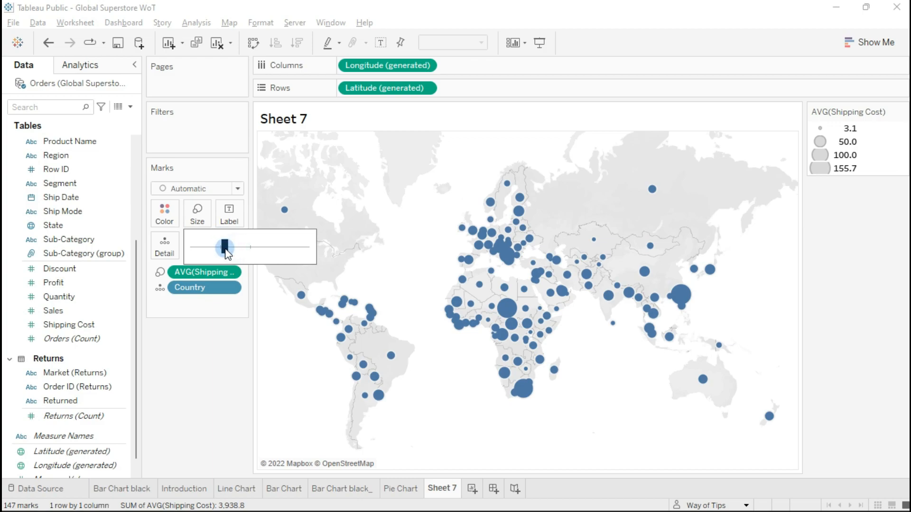
left_click_drag(226, 252, 224, 248)
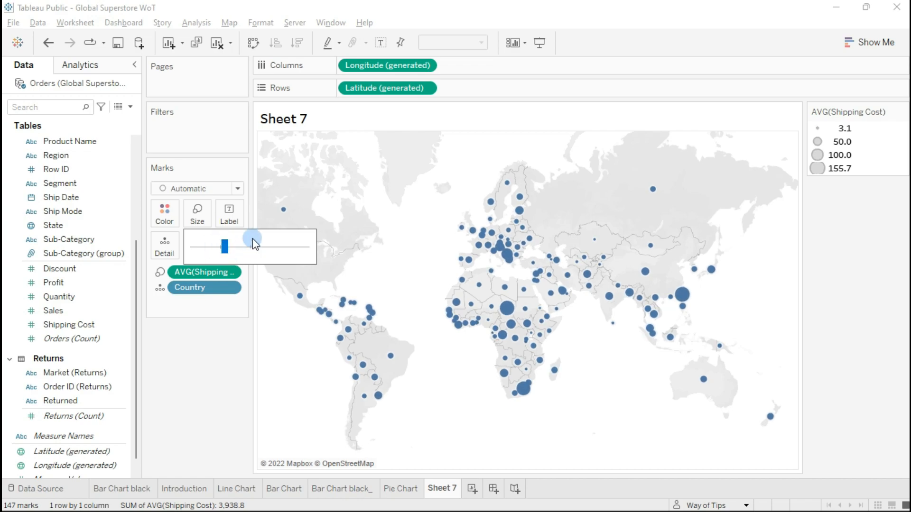
left_click(288, 350)
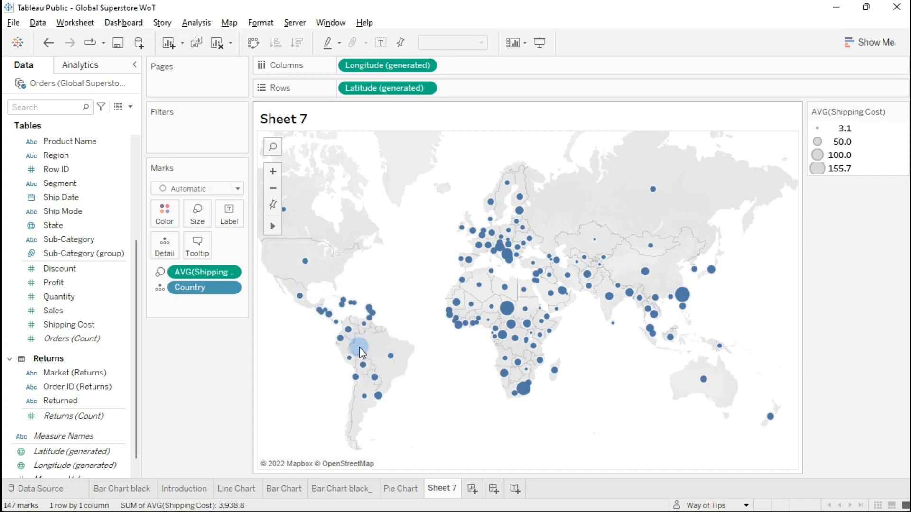
mouse_move(372, 338)
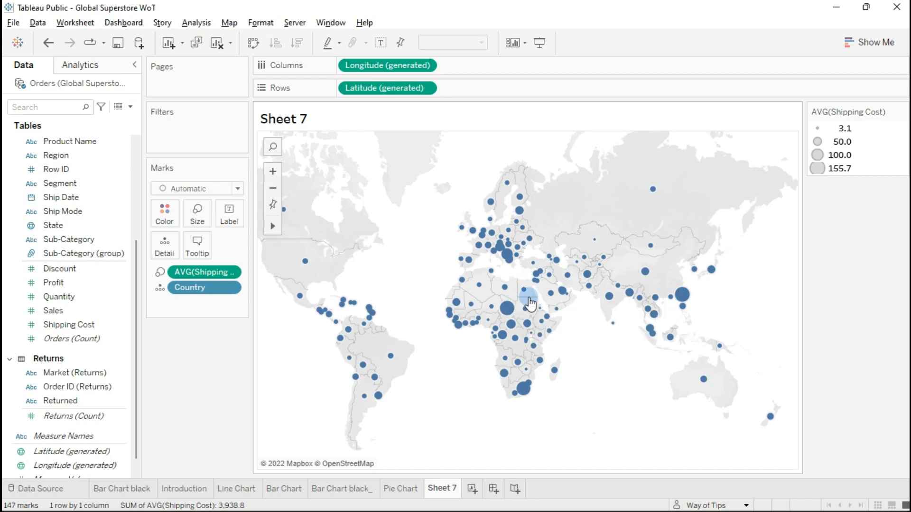
mouse_move(484, 309)
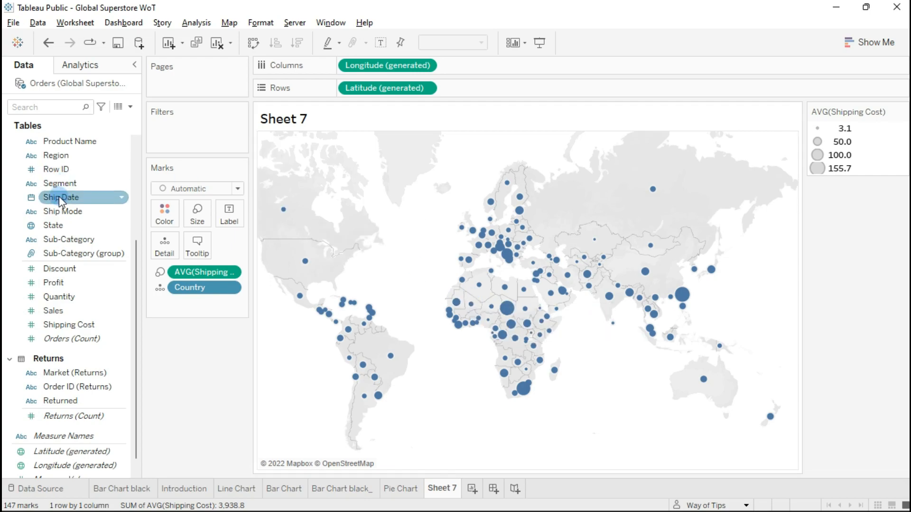
Step: Add the Country field to the map as a second marks layer and review the original layer's fields
scroll(64, 353, "up", 1)
left_click(64, 353)
scroll(64, 348, "up", 3)
left_click_drag(65, 349, 173, 142)
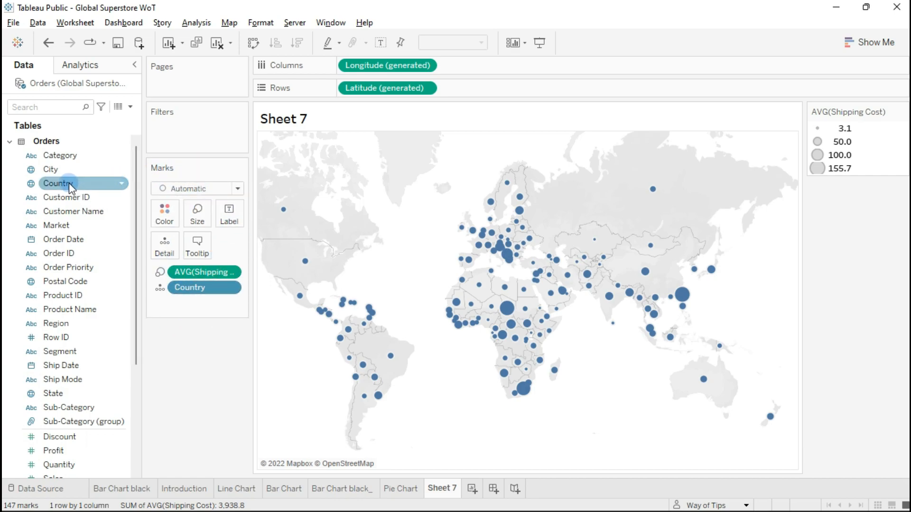
left_click_drag(55, 186, 377, 165)
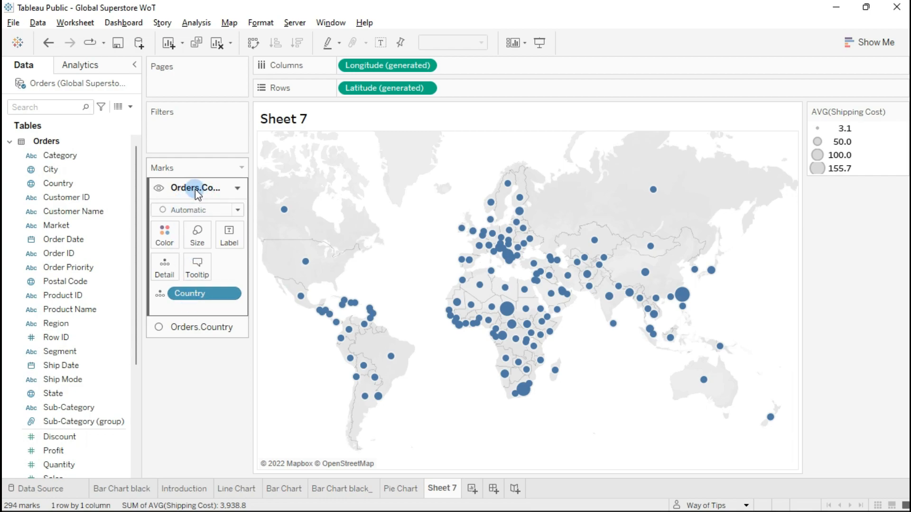
left_click(207, 328)
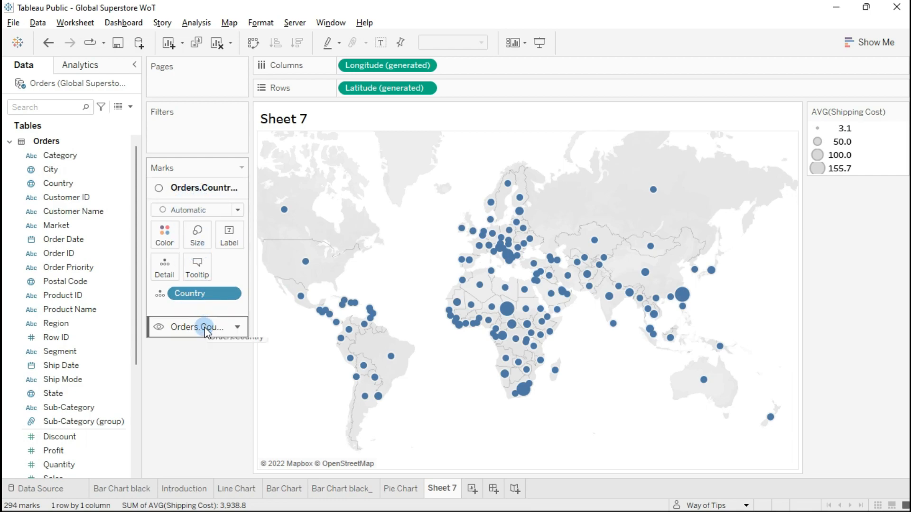
left_click(207, 328)
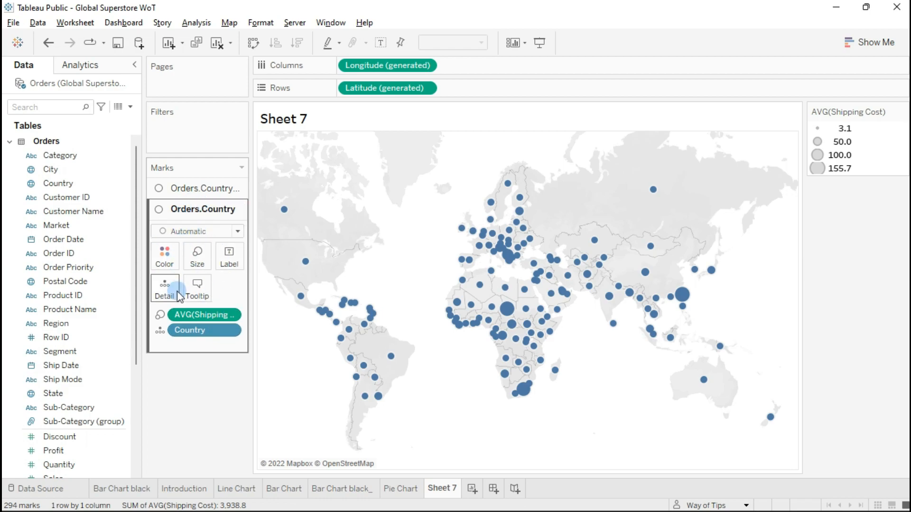
Step: Color the newly added country layer by the Country field and set its mark type to Map
left_click(196, 189)
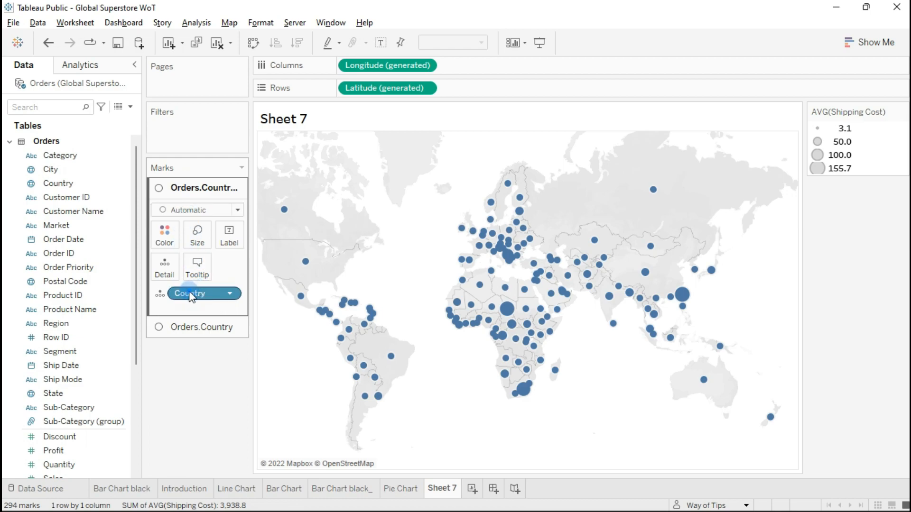
left_click_drag(188, 291, 171, 238)
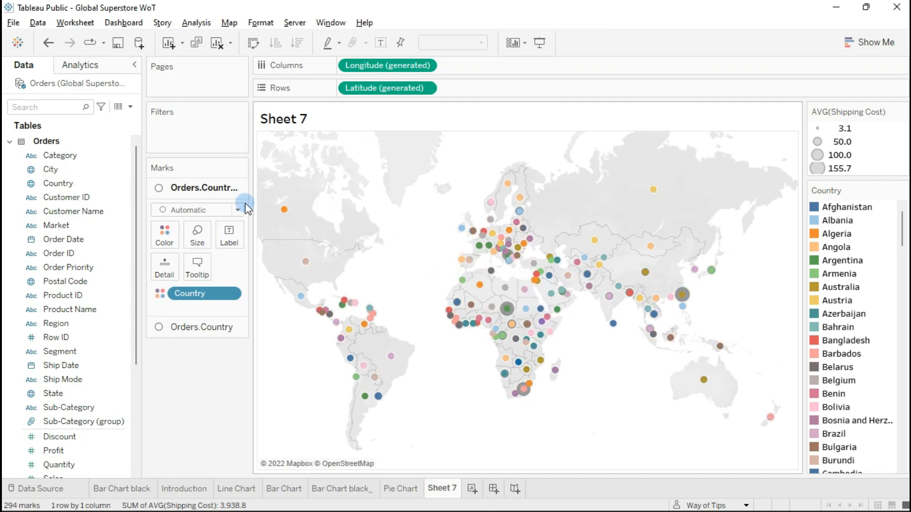
left_click(205, 211)
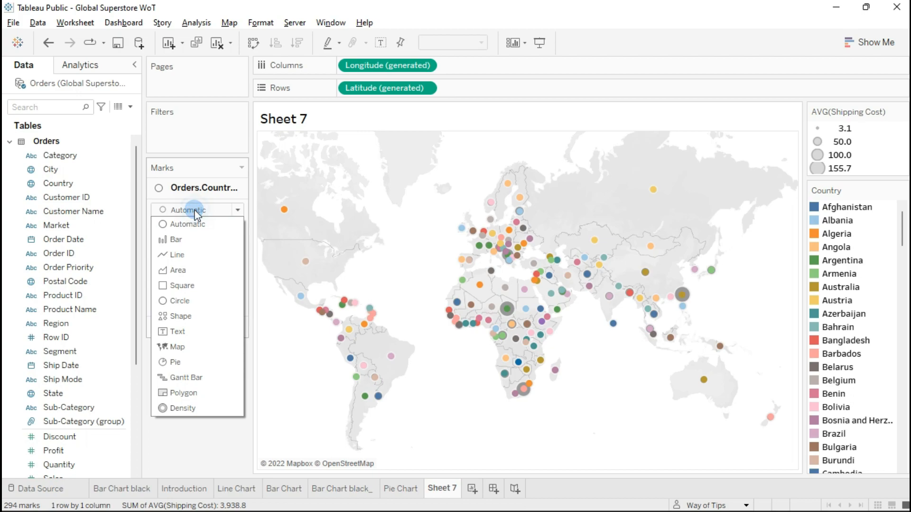
left_click(186, 348)
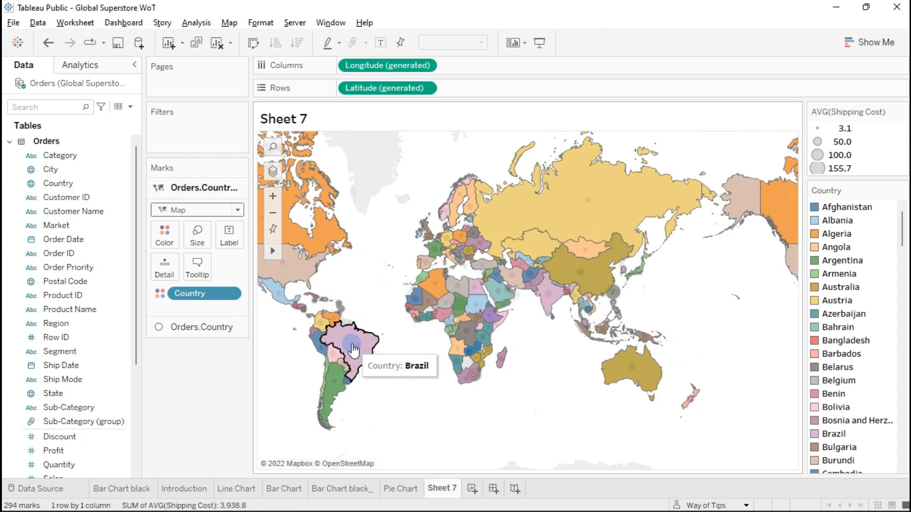
Step: Open the Country color settings from Kazakhstan's legend entry and choose red from the Automatic palette for it
scroll(380, 327, "down", 1)
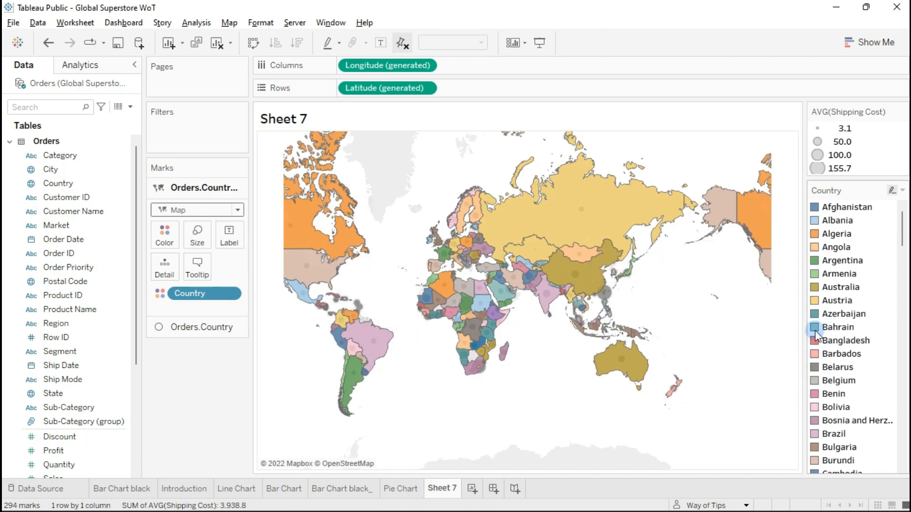
scroll(831, 337, "down", 1)
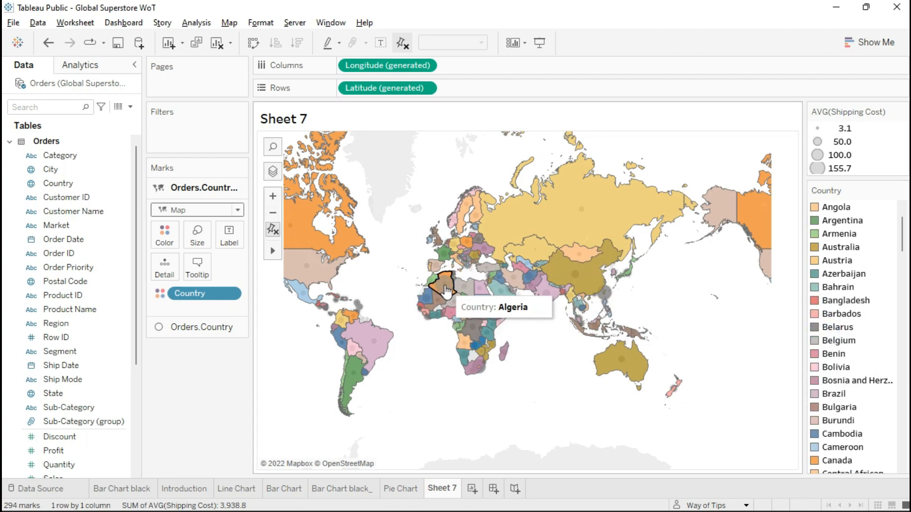
scroll(341, 256, "down", 2)
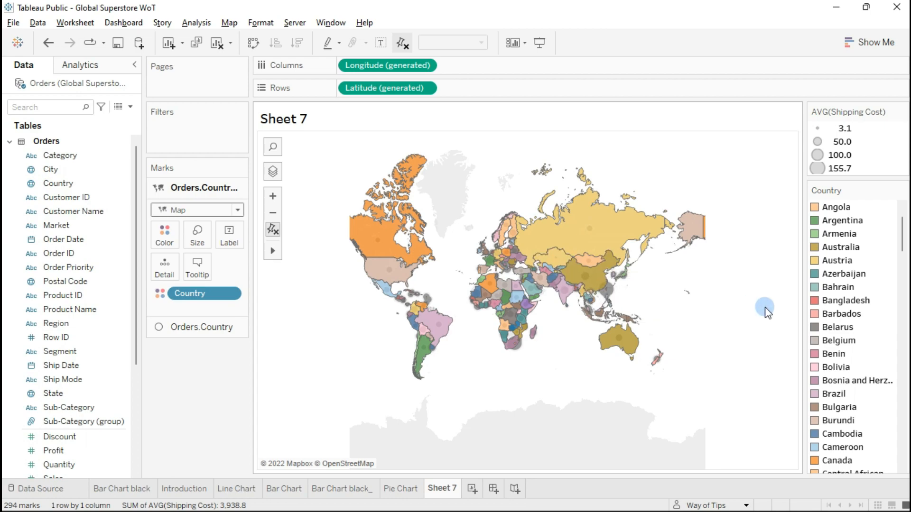
scroll(874, 342, "down", 5)
left_click_drag(902, 256, 906, 345)
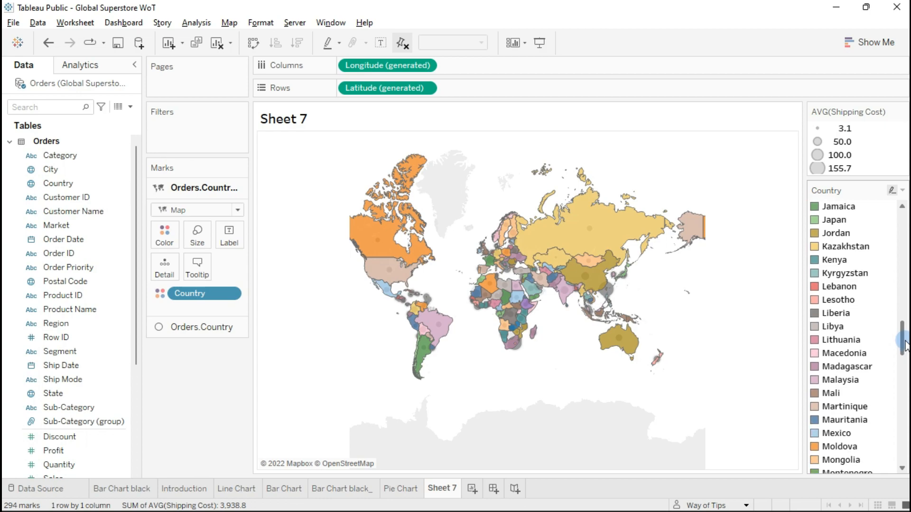
double_click(815, 244)
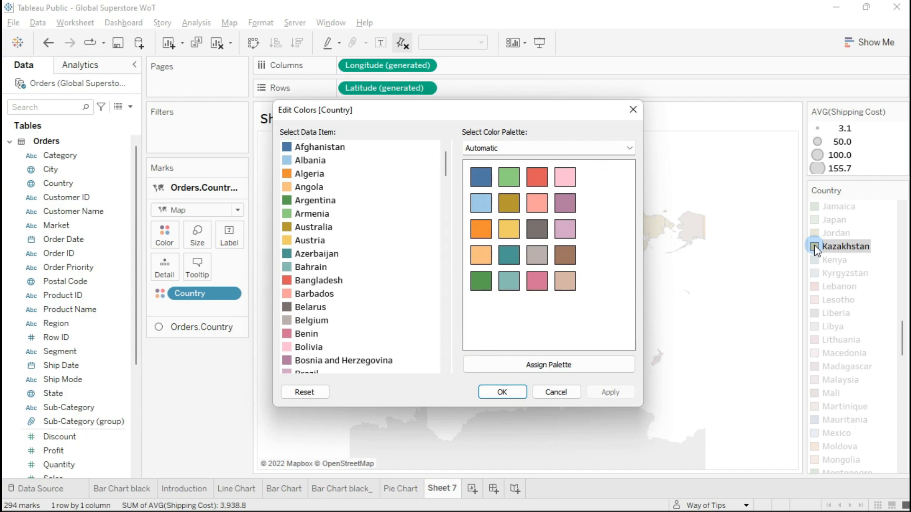
left_click_drag(528, 112, 306, 126)
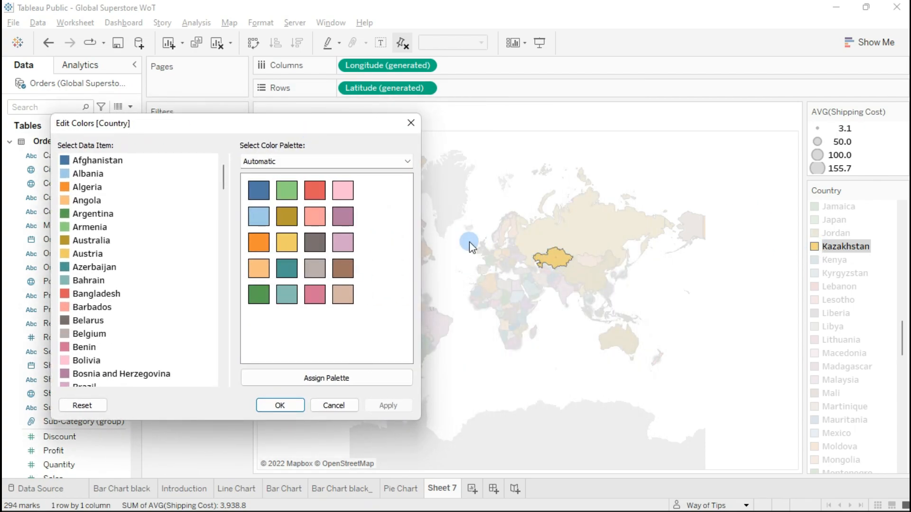
left_click(314, 190)
Step: Select Kazakhstan among the data items, try other palette colors for it, and apply red to the map
scroll(152, 275, "down", 13)
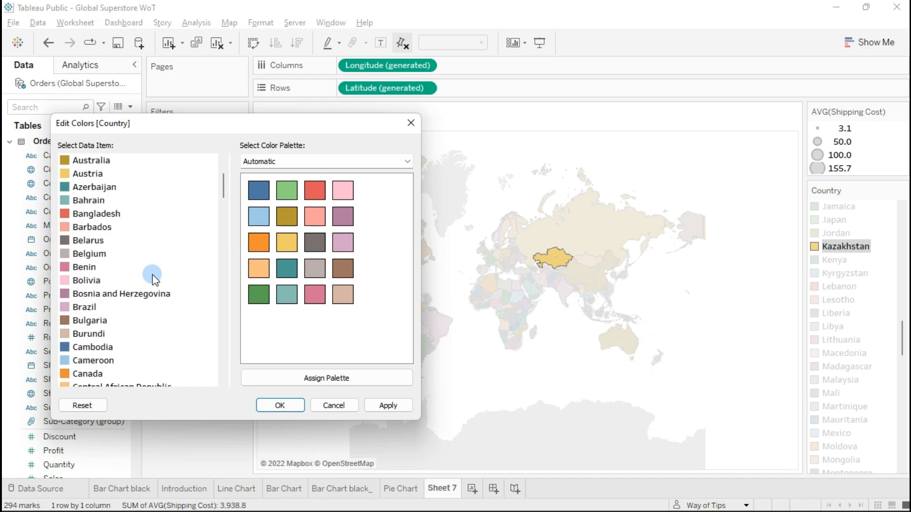
scroll(150, 252, "down", 6)
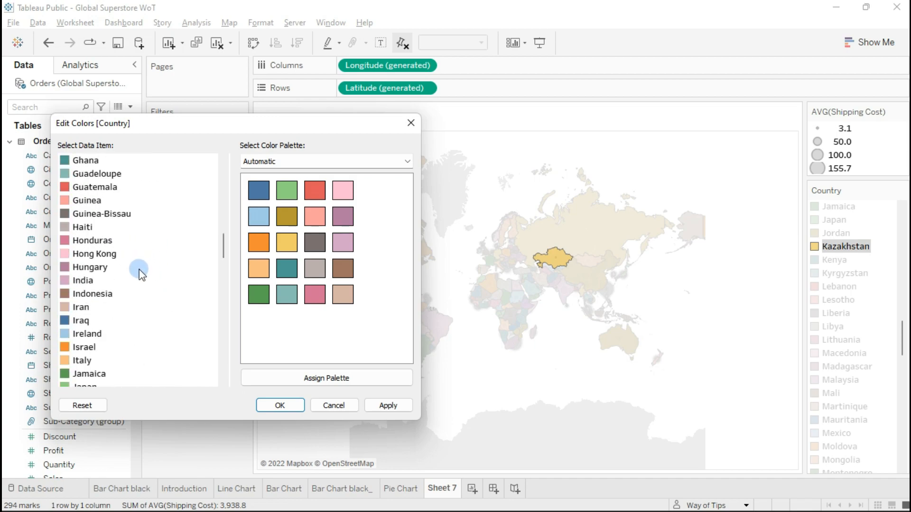
left_click(86, 295)
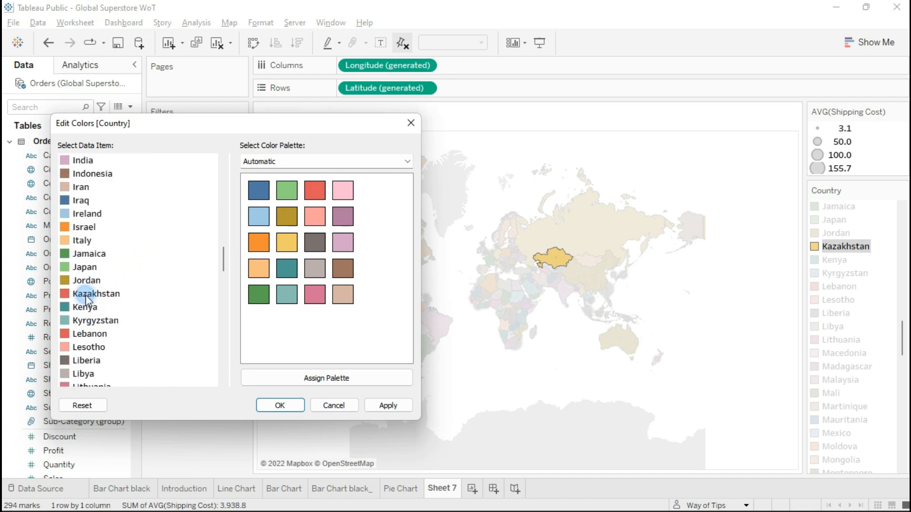
left_click(87, 292)
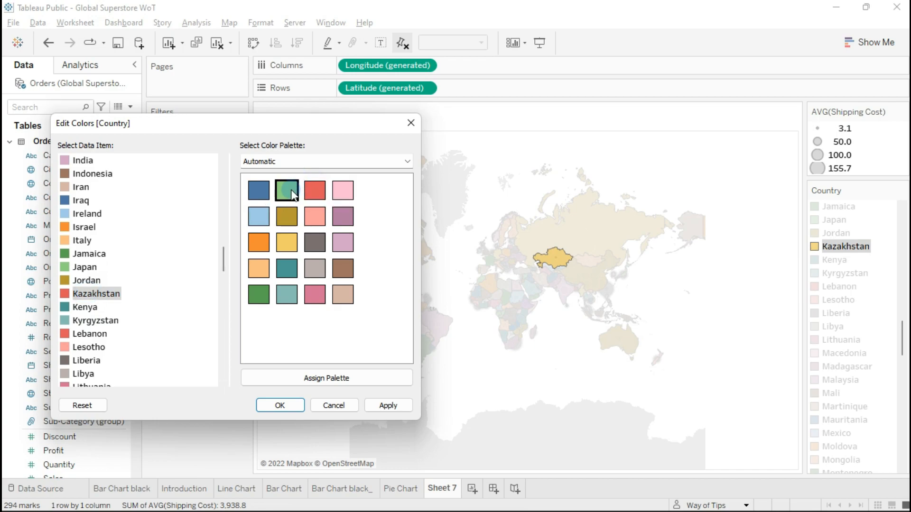
left_click(316, 190)
left_click(343, 190)
left_click(335, 213)
left_click(323, 214)
left_click(310, 192)
left_click(389, 405)
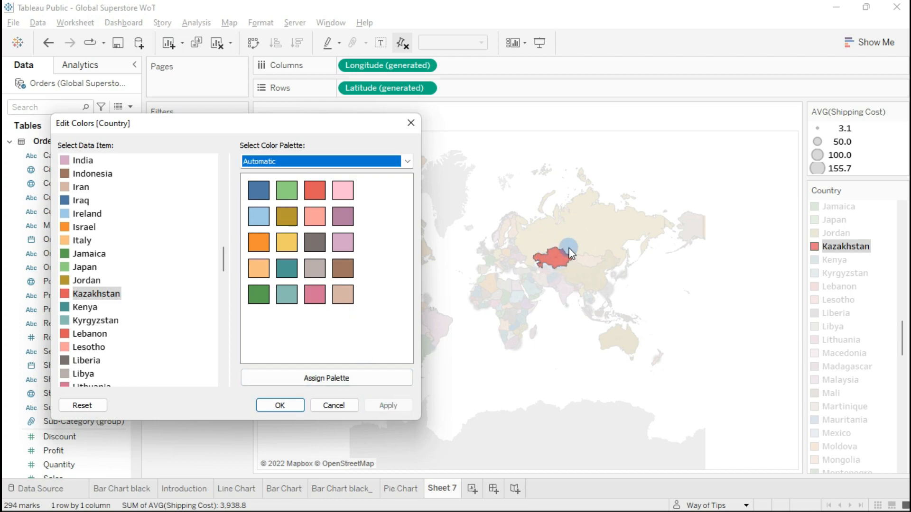
left_click(280, 406)
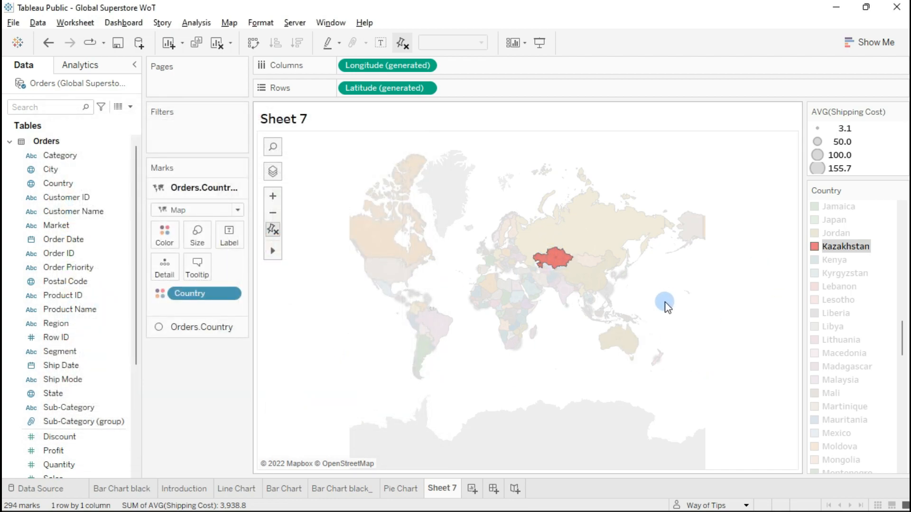
Step: Clear the Kazakhstan selection and compare the fields and map marks of the two country layers
left_click(661, 291)
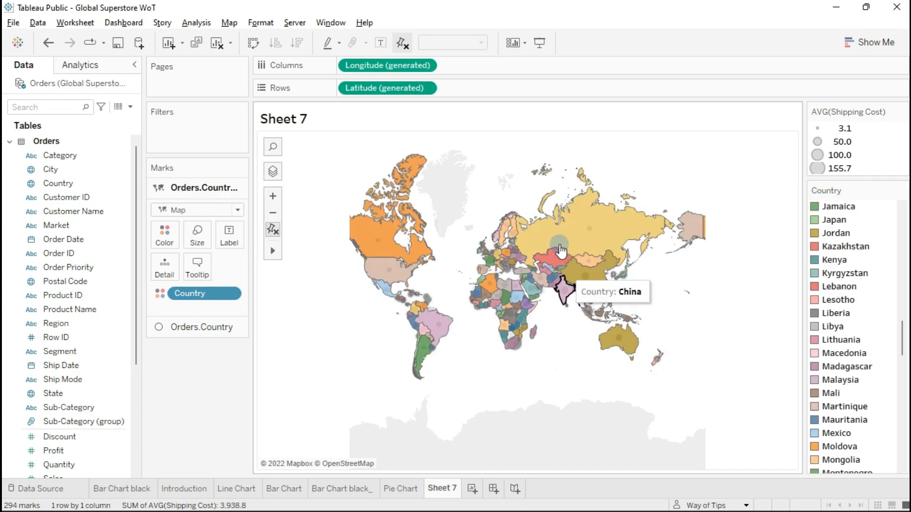
scroll(534, 259, "up", 3)
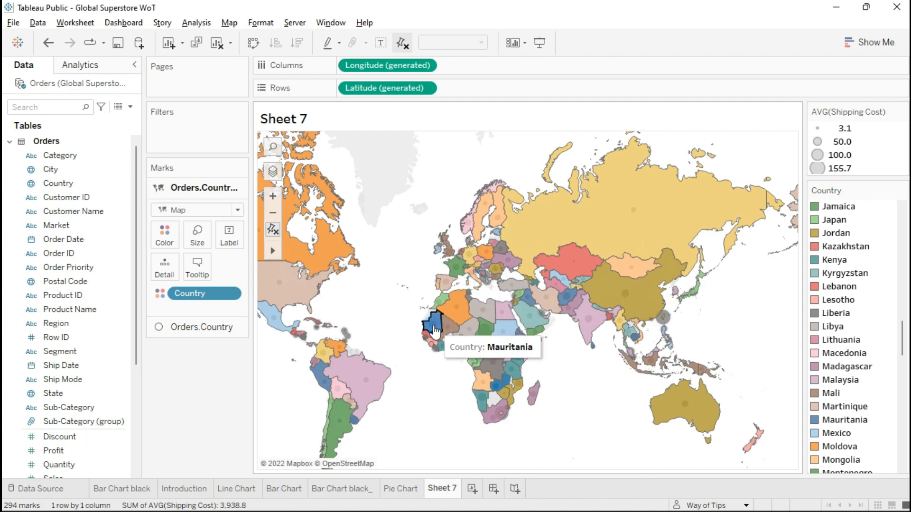
left_click(180, 327)
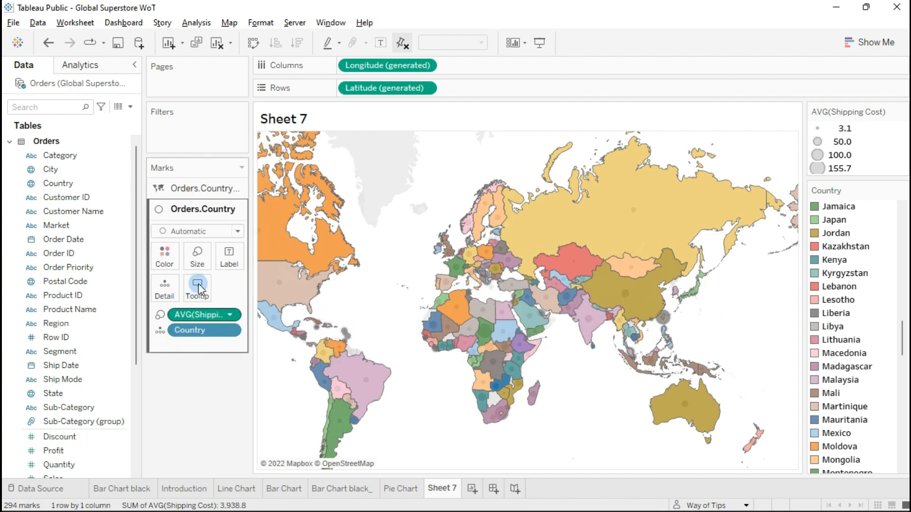
mouse_move(198, 213)
left_mouse_down()
mouse_move(197, 195)
mouse_move(198, 216)
mouse_move(208, 221)
left_mouse_up()
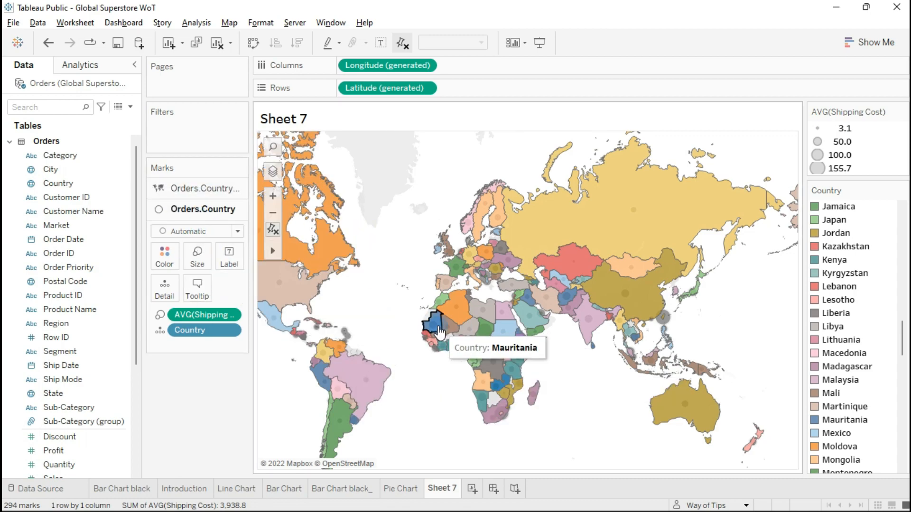
left_click(195, 214)
left_click_drag(195, 214, 200, 191)
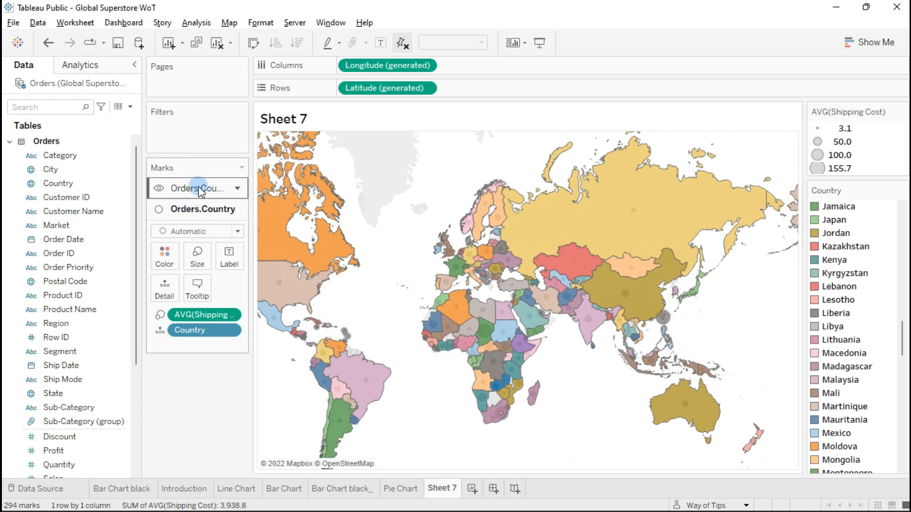
left_click(199, 189)
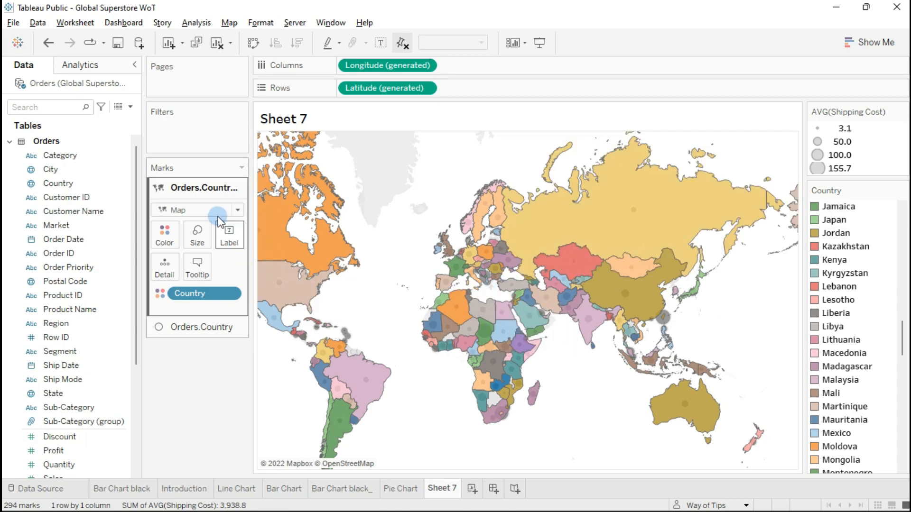
left_click(196, 327)
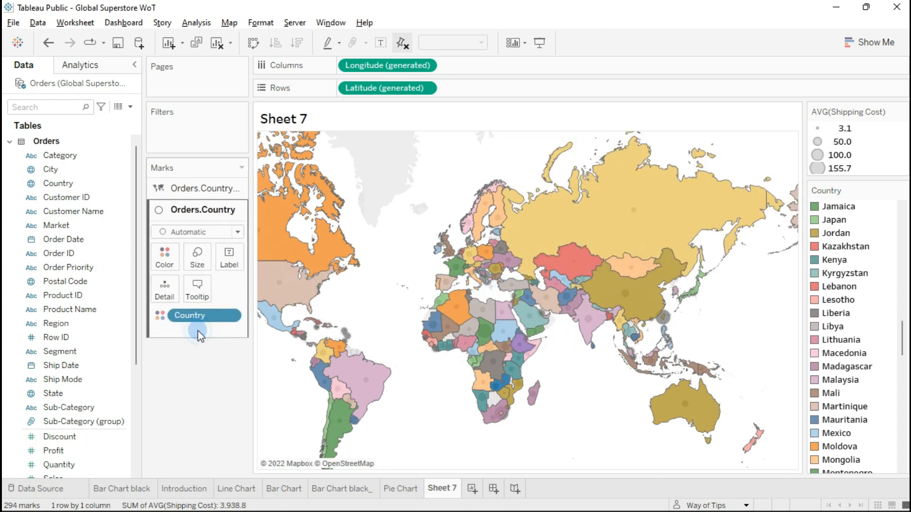
left_click_drag(205, 206, 204, 188)
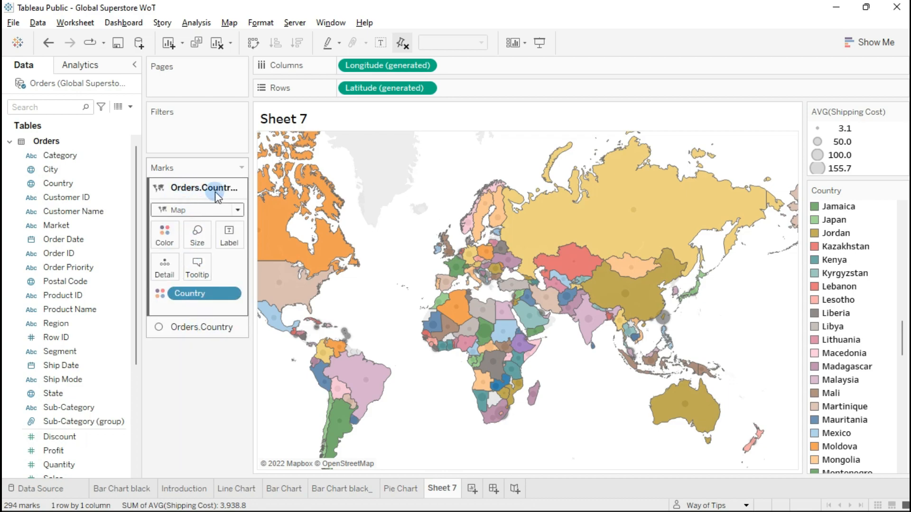
Step: Reorder the marks layers so the average shipping cost layer sits above the filled country layer, and check both layers' fields
mouse_move(564, 233)
left_click_drag(188, 332, 193, 174)
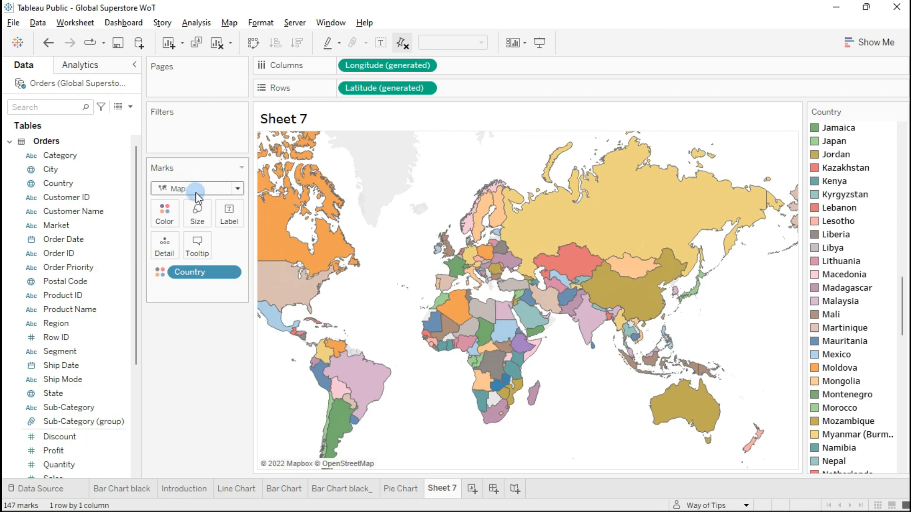
key("ctrl+z")
left_click_drag(193, 327, 193, 187)
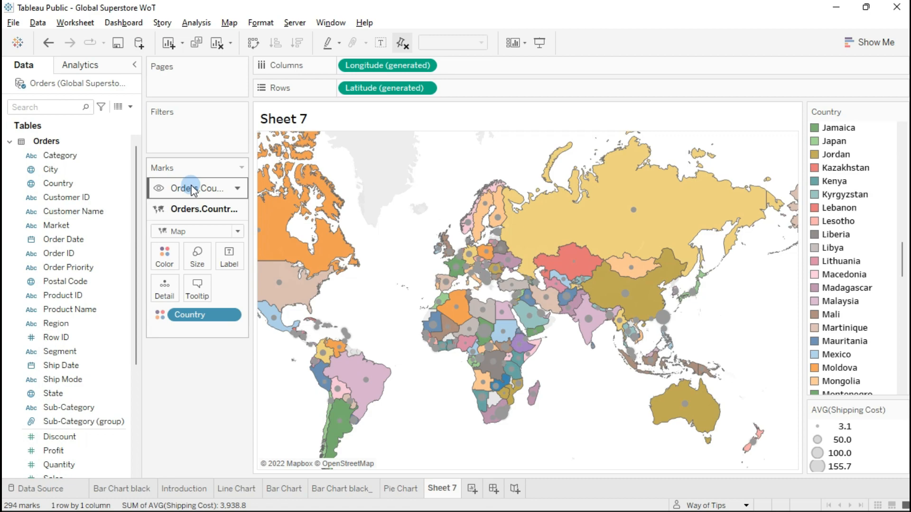
left_click(177, 240)
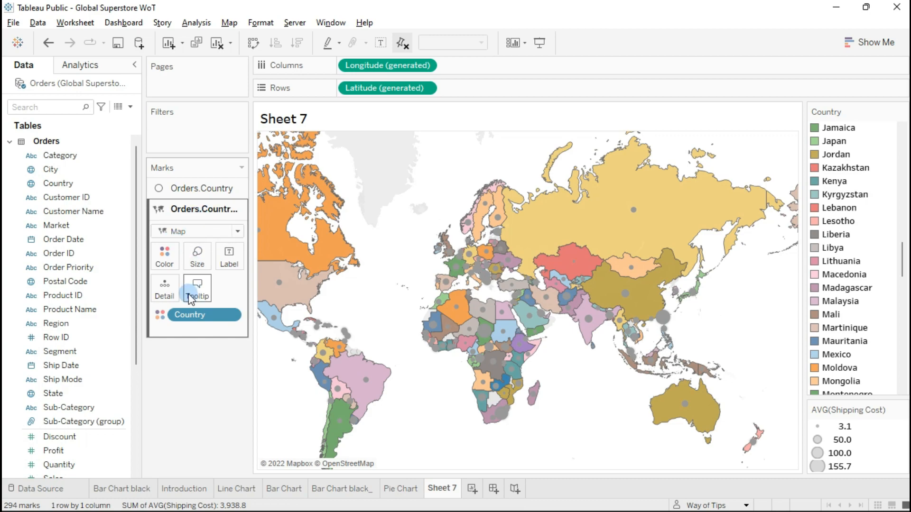
left_click(199, 190)
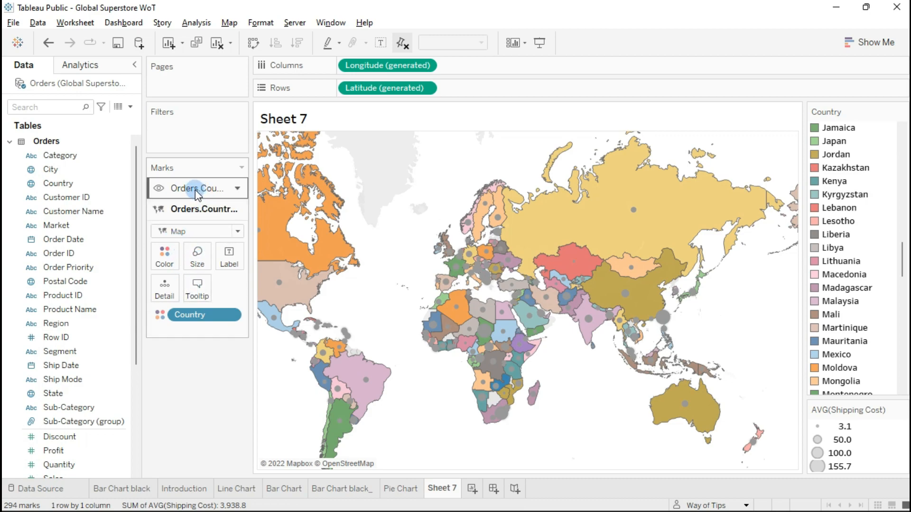
left_click(196, 190)
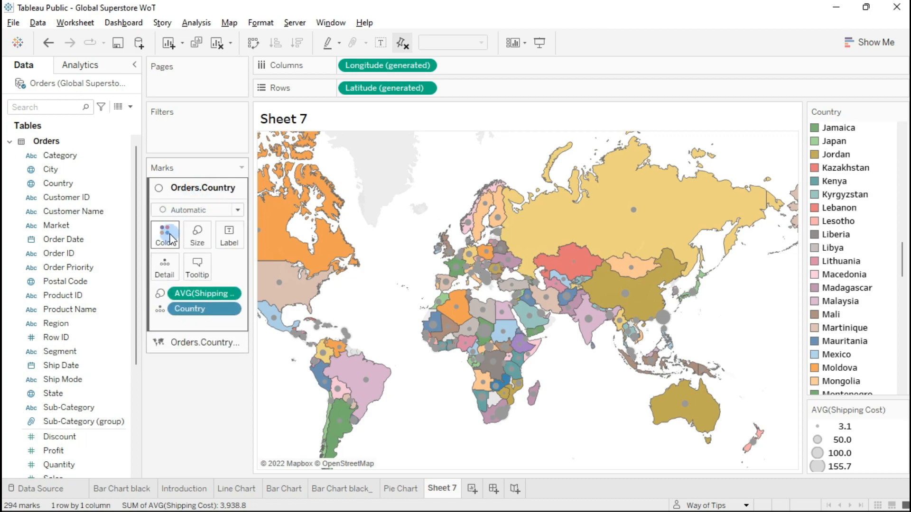
Step: Rename the marks layer sized by average shipping cost as Point
left_click(194, 189)
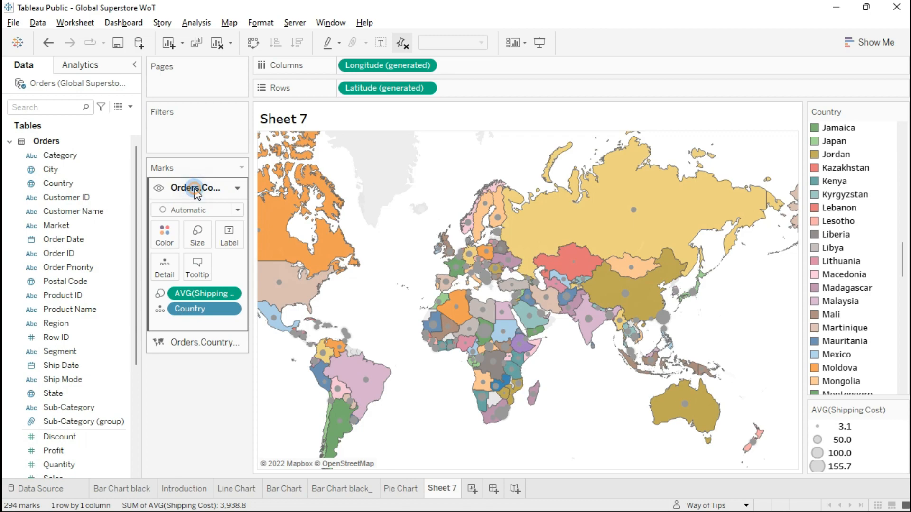
left_click(236, 188)
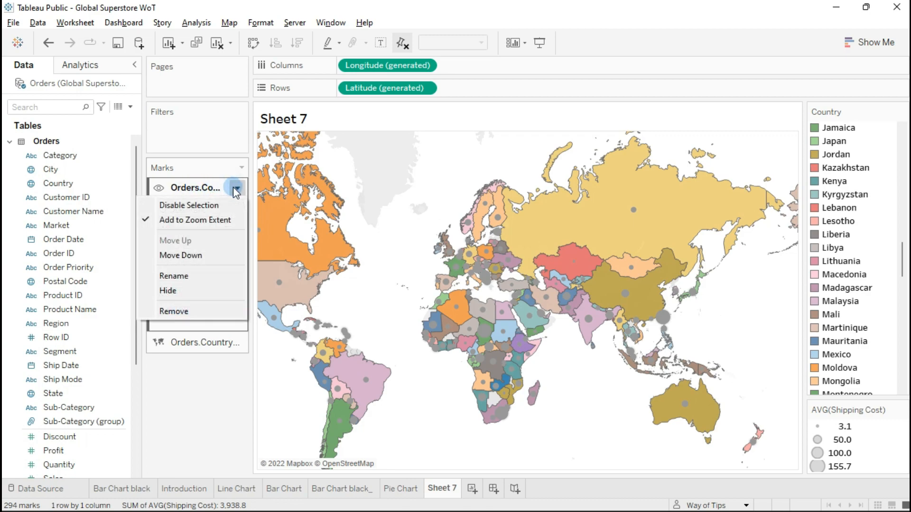
left_click(173, 277)
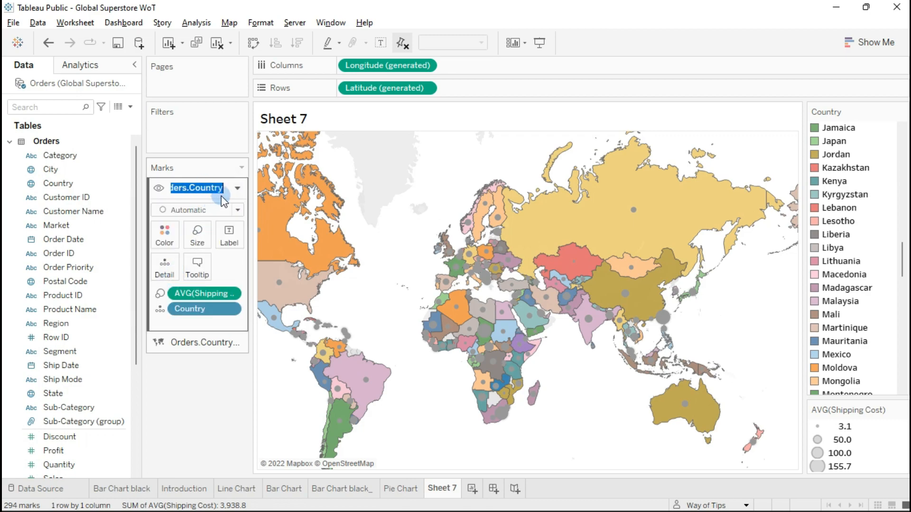
type("Point")
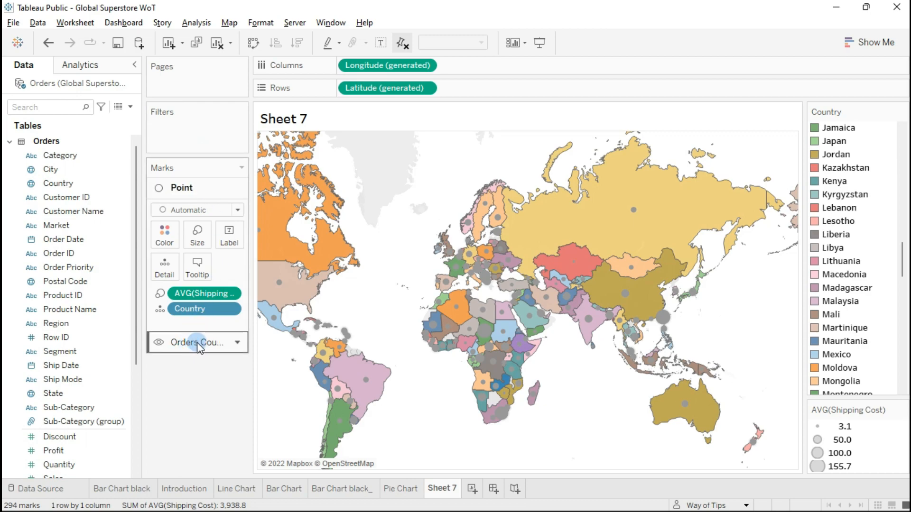
Step: Rename the filled country marks layer as Map
left_click(210, 343)
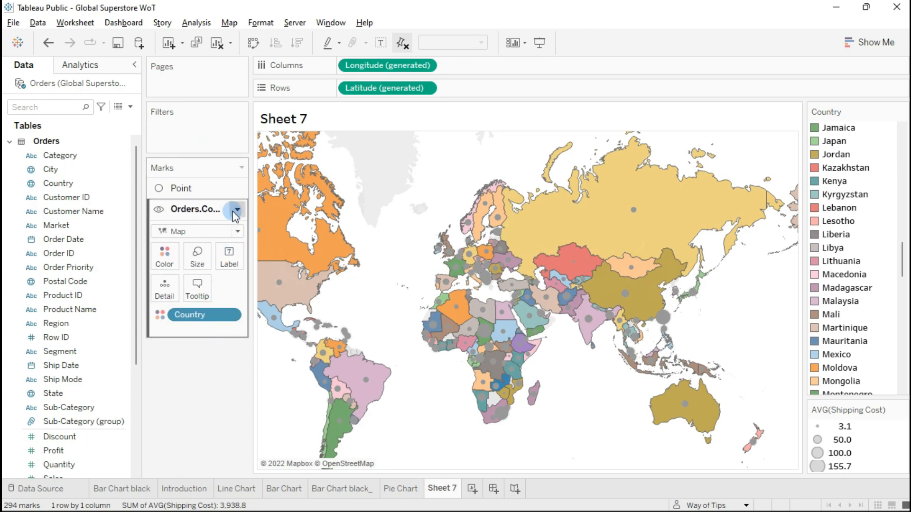
left_click(237, 210)
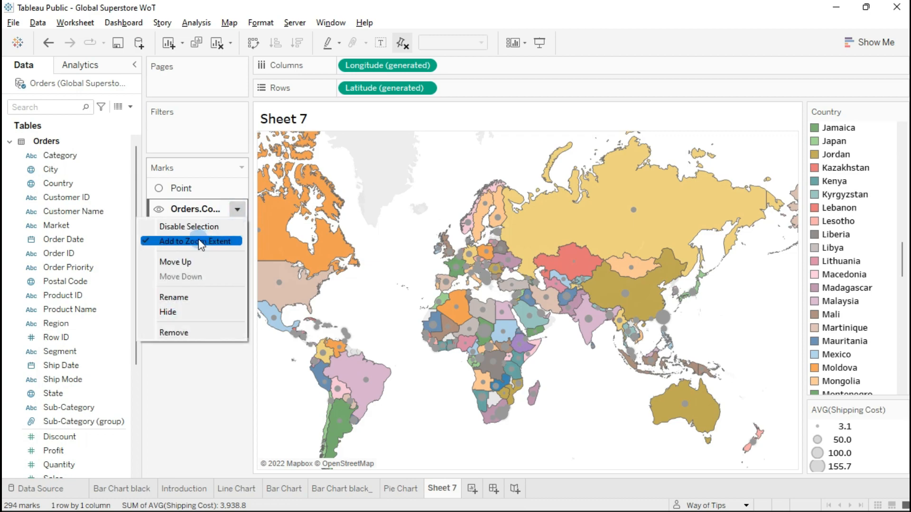
left_click(181, 299)
type("Map")
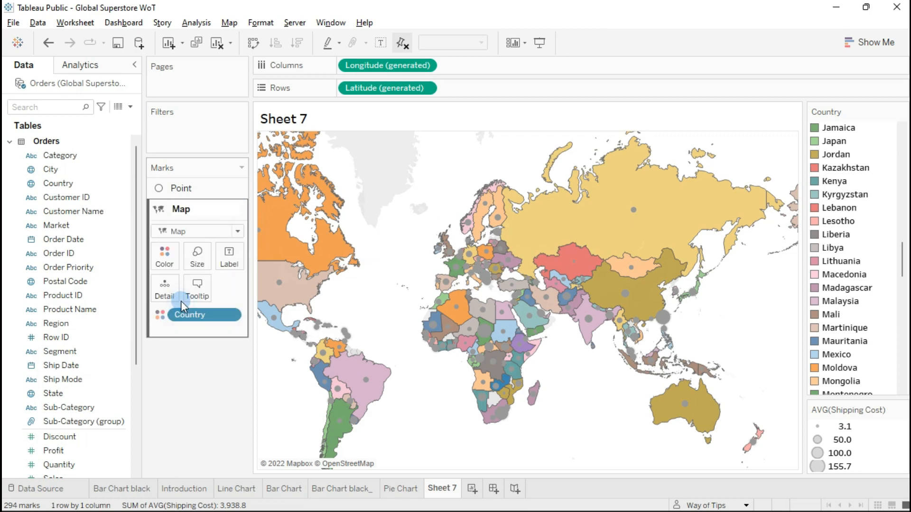
key("Return")
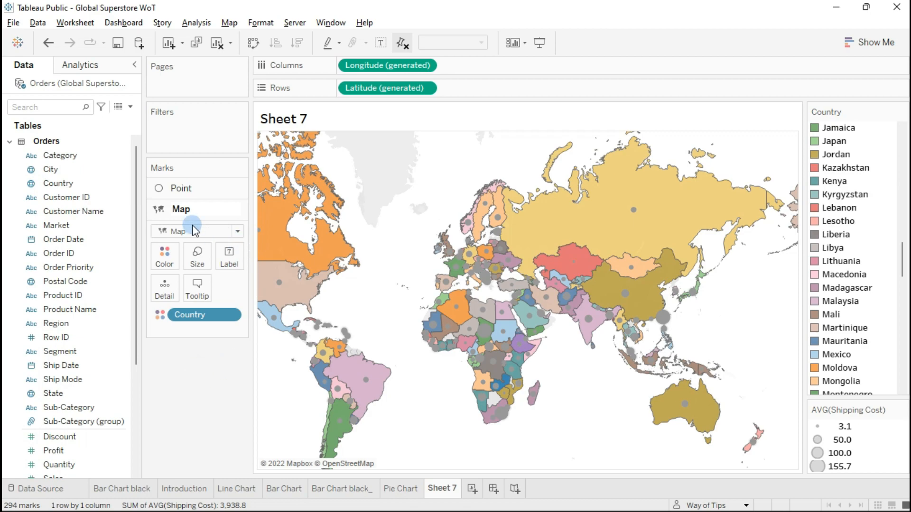
Step: Set the color of the Point layer's marks to blue
left_click(190, 187)
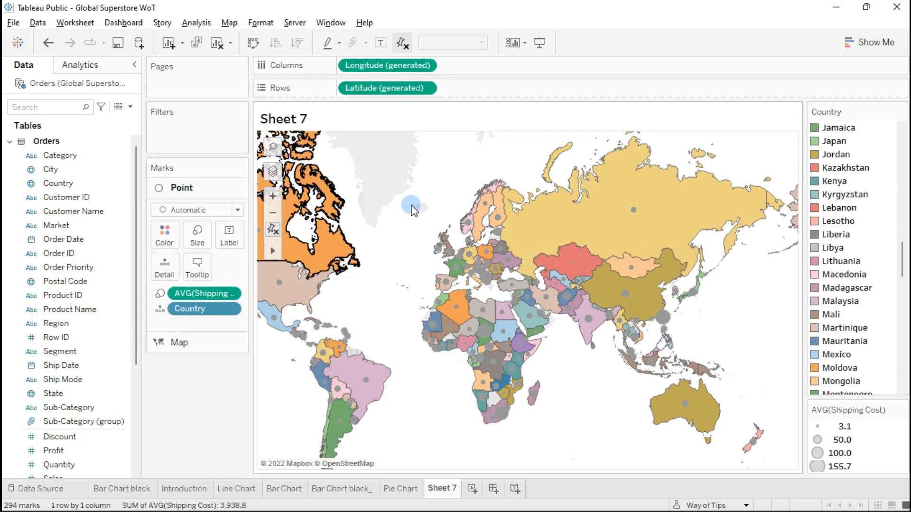
left_click(164, 236)
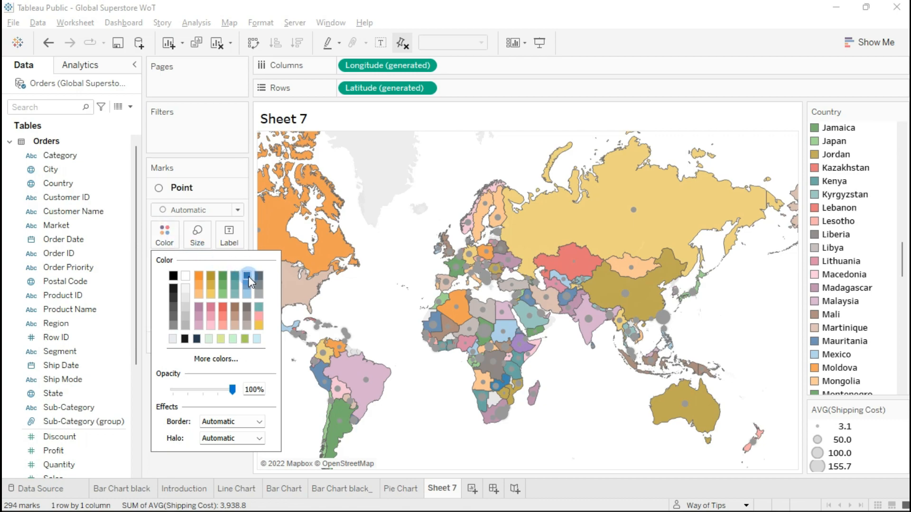
left_click(247, 276)
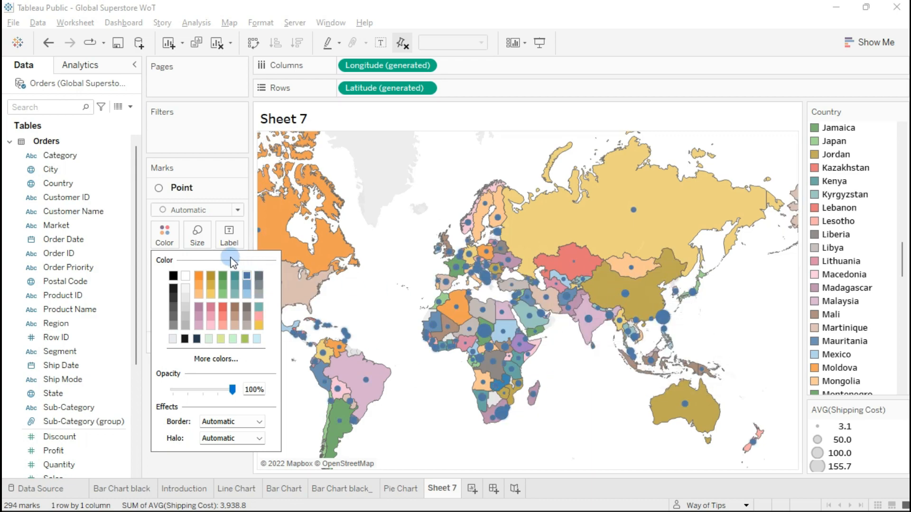
left_click(201, 189)
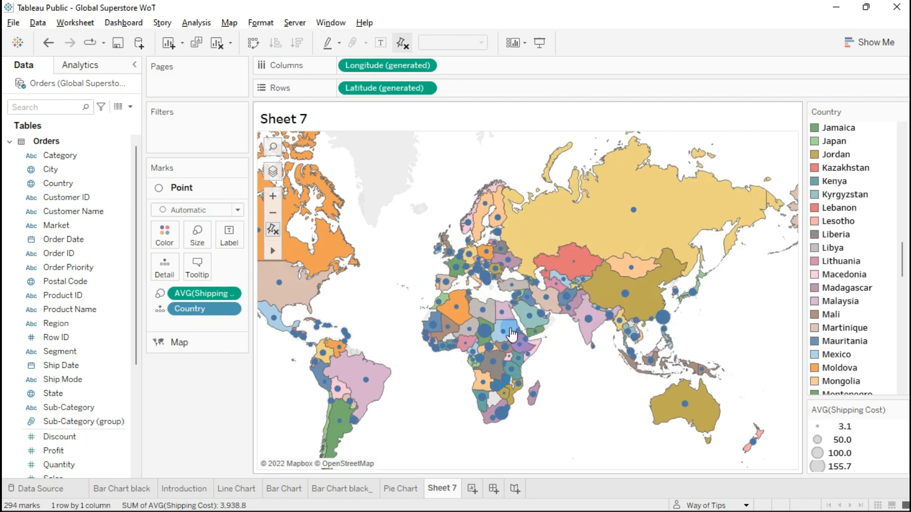
Step: Filter the sheet by the Market field to show only Africa
scroll(510, 328, "up", 3)
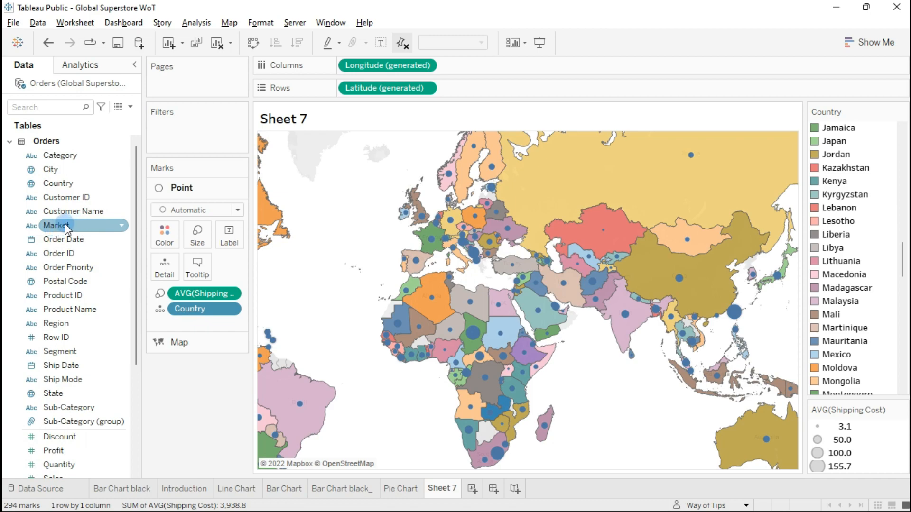
left_click_drag(59, 226, 187, 129)
mouse_move(114, 226)
left_mouse_down()
mouse_move(149, 136)
mouse_move(188, 130)
left_mouse_up()
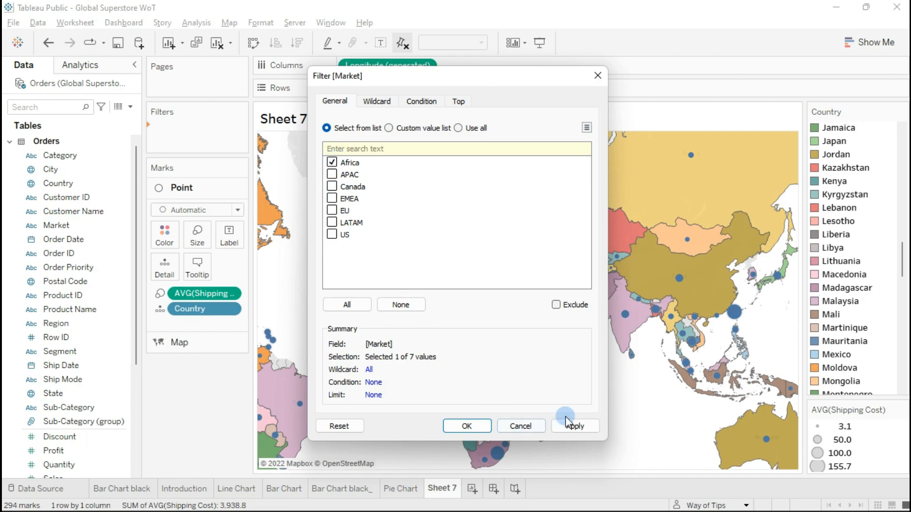
left_click(574, 426)
left_click(466, 426)
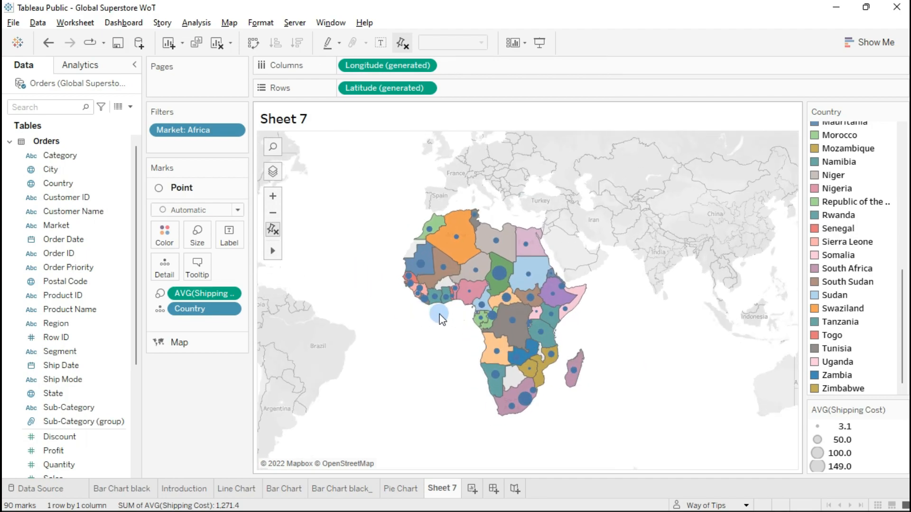
left_click(458, 353)
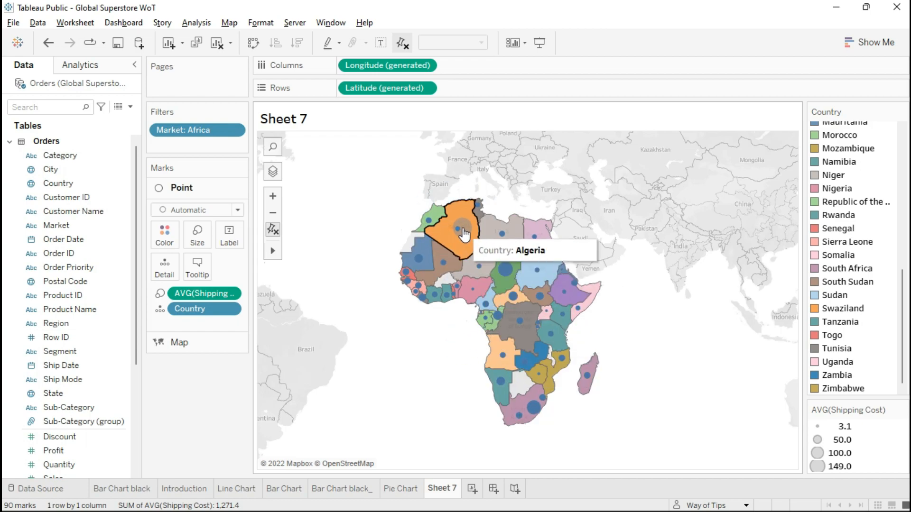
Step: Change Country from Color to Detail in the Map layer and set the layer's color to light gray
left_click(182, 226)
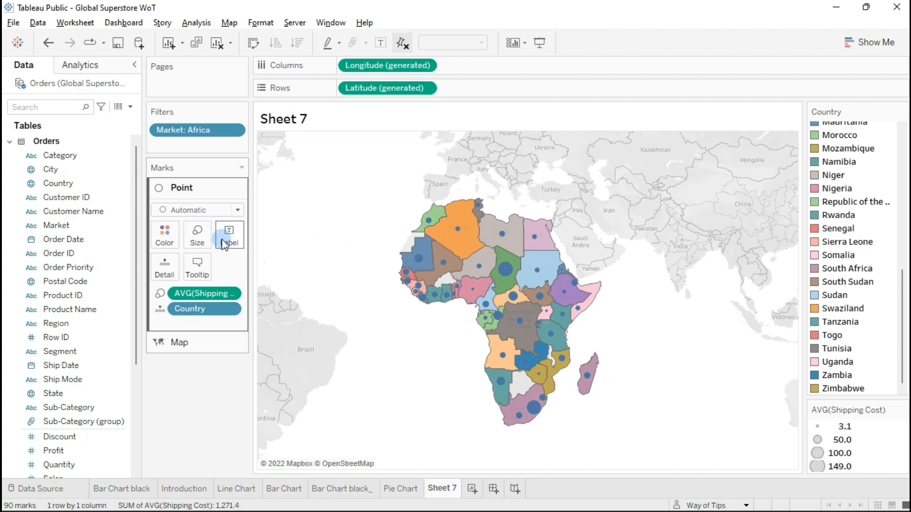
left_click(199, 342)
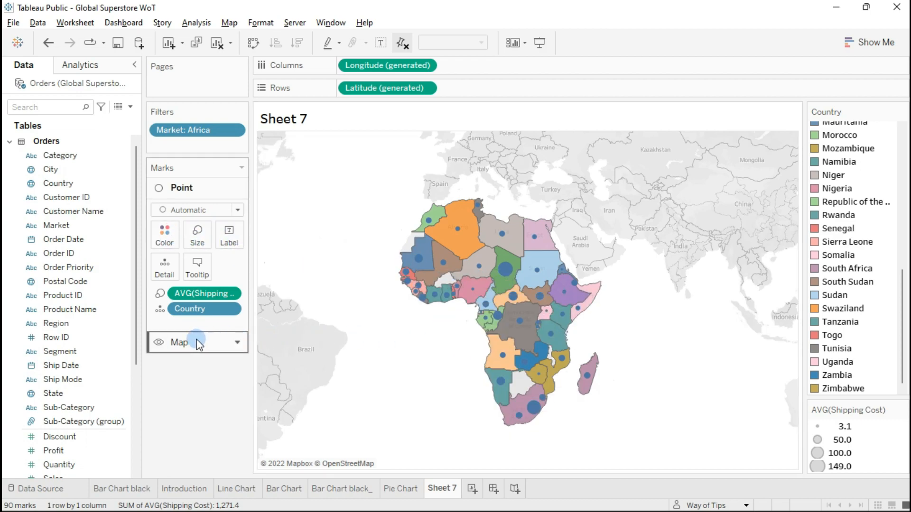
left_click(165, 263)
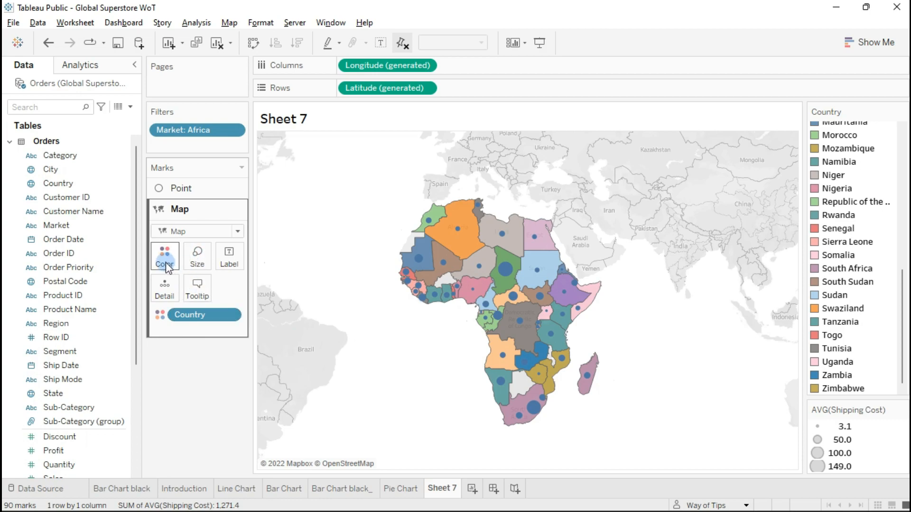
left_click_drag(193, 323, 170, 292)
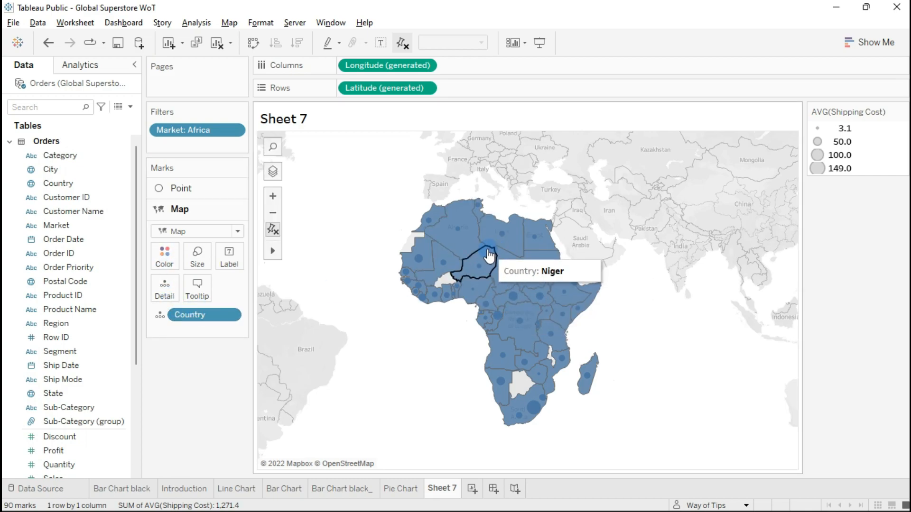
left_click(166, 259)
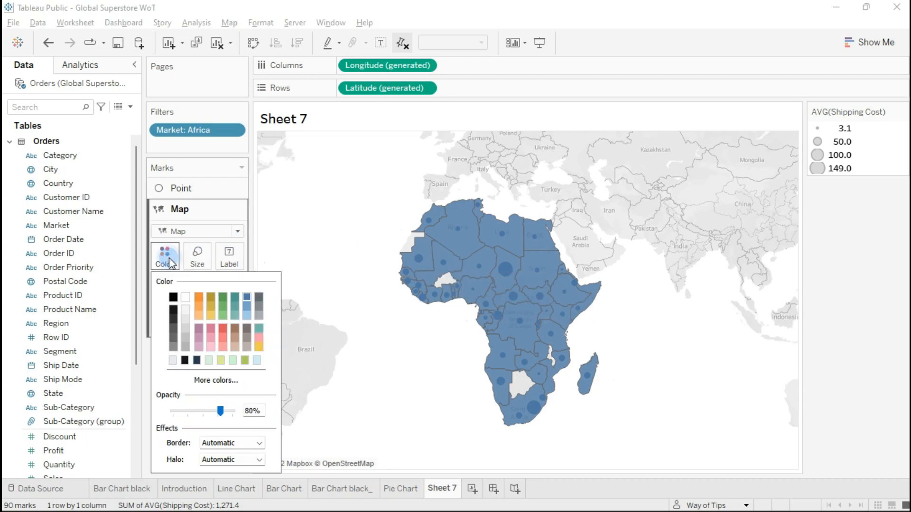
left_click(186, 312)
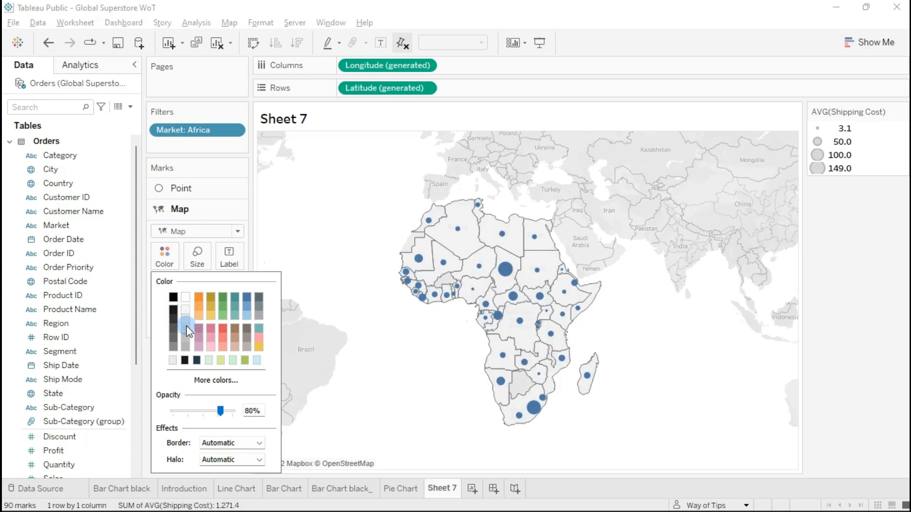
Step: Set the Map layer's fill to a slightly darker light gray and its border to None
left_click(186, 328)
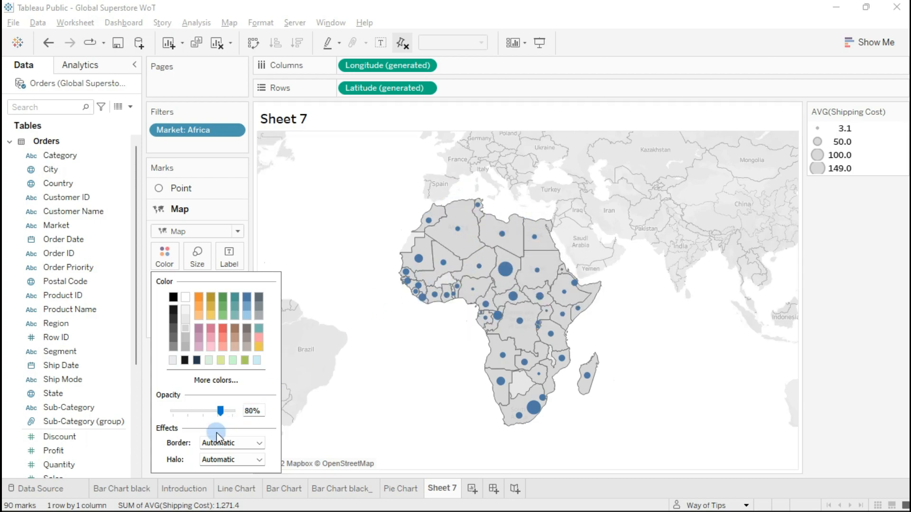
left_click(243, 443)
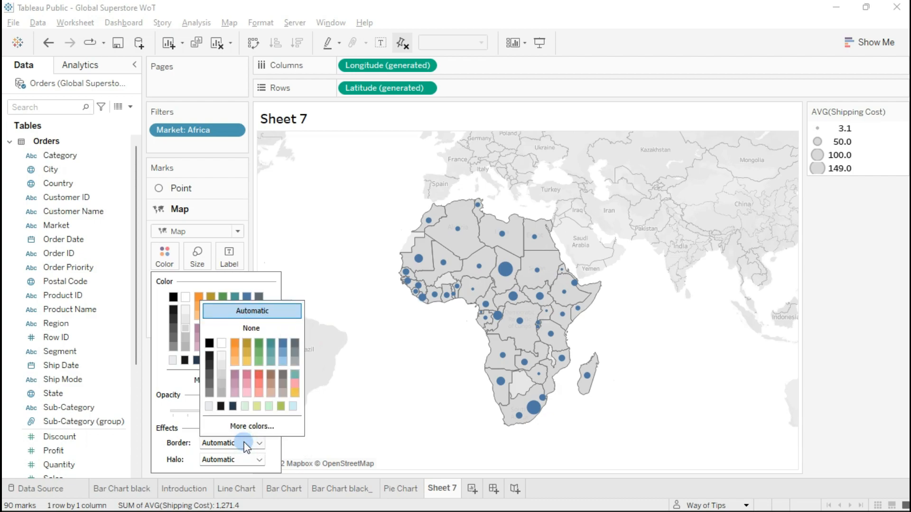
left_click(250, 329)
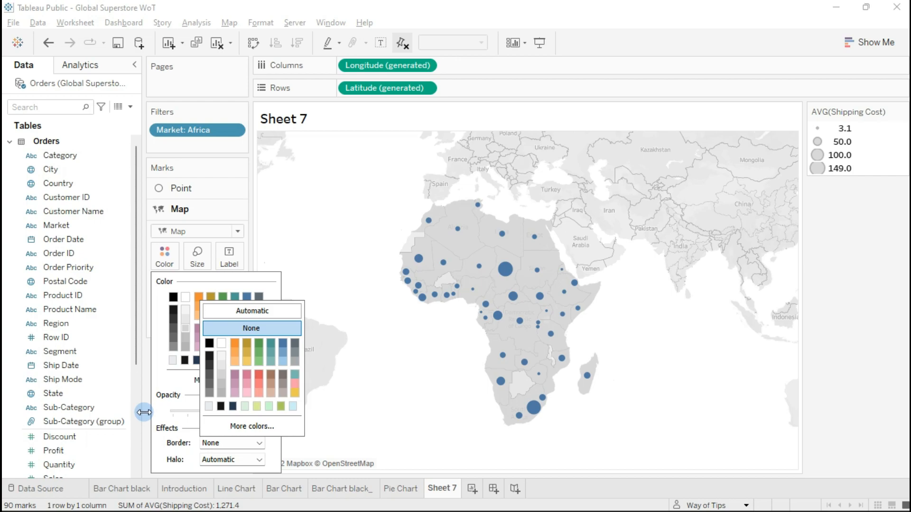
left_click(370, 398)
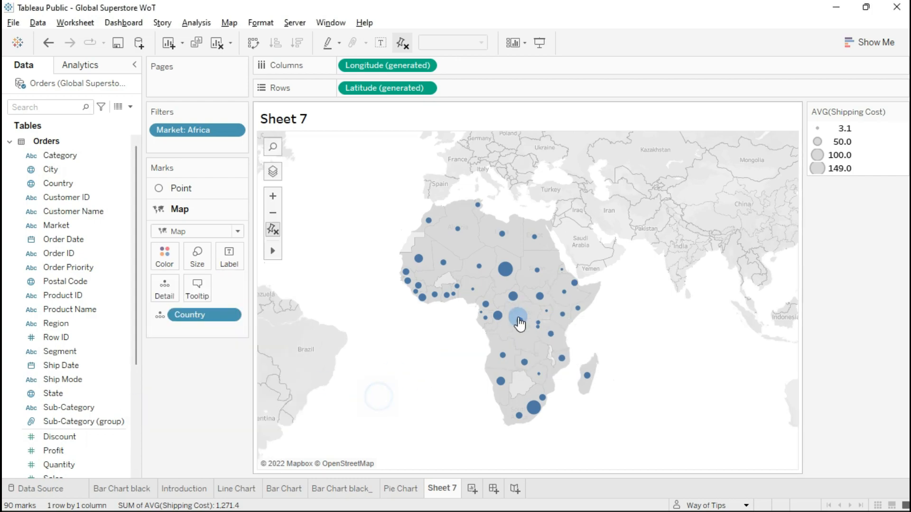
scroll(511, 291, "up", 2)
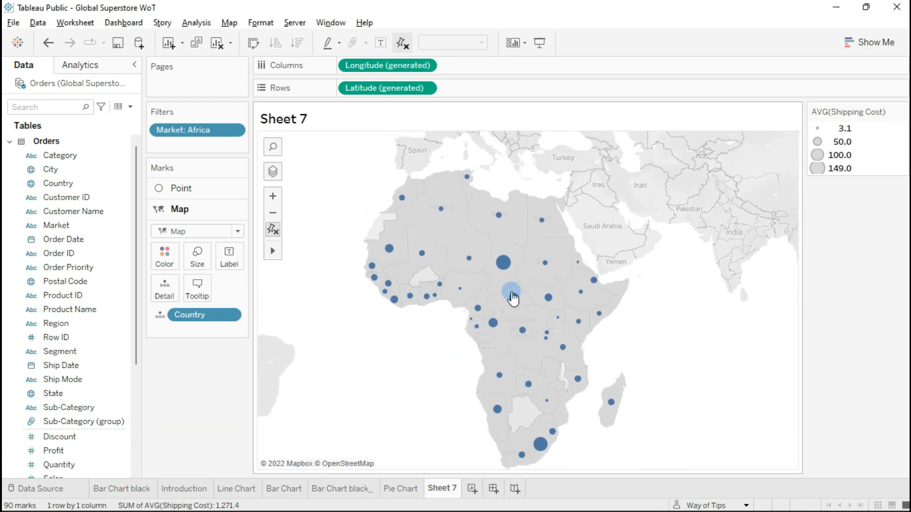
Step: Copy Country from Detail to Label in the Map layer to show country names on the filled areas
left_click(209, 298)
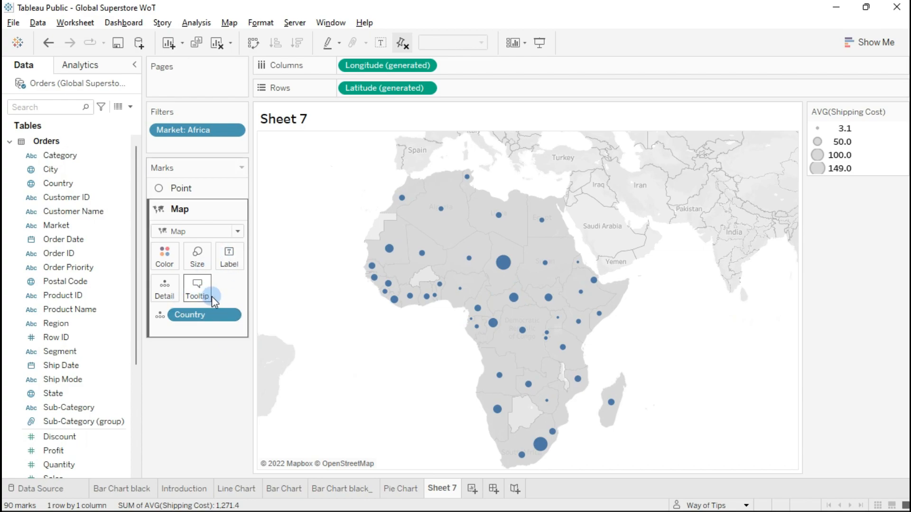
left_click(181, 210)
left_click(195, 316)
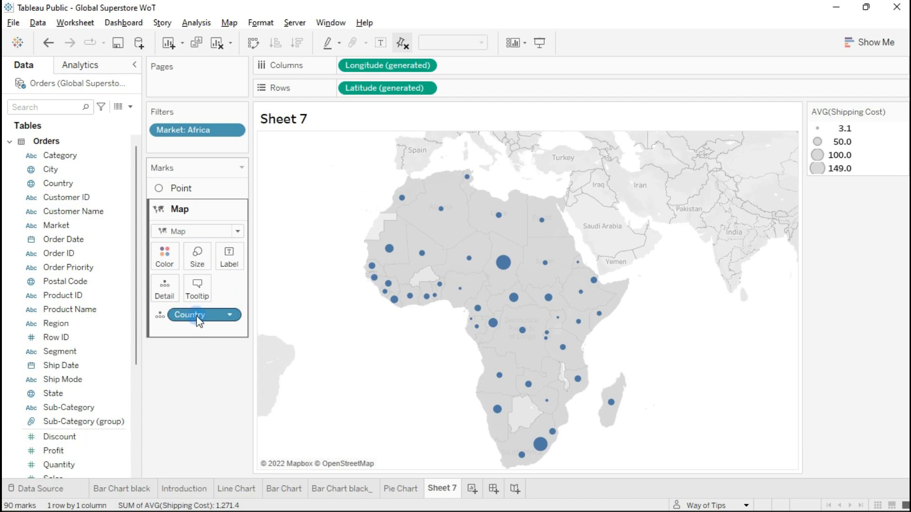
left_click_drag(191, 316, 230, 250)
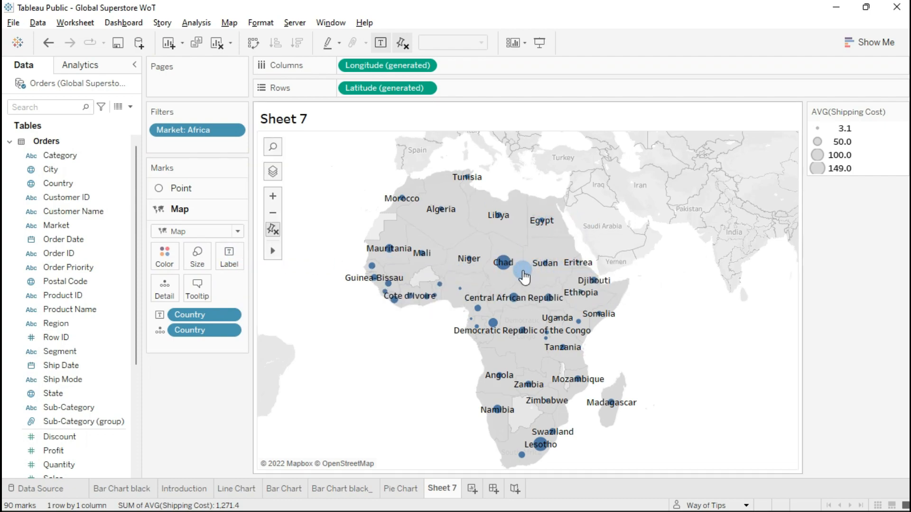
scroll(524, 275, "up", 2)
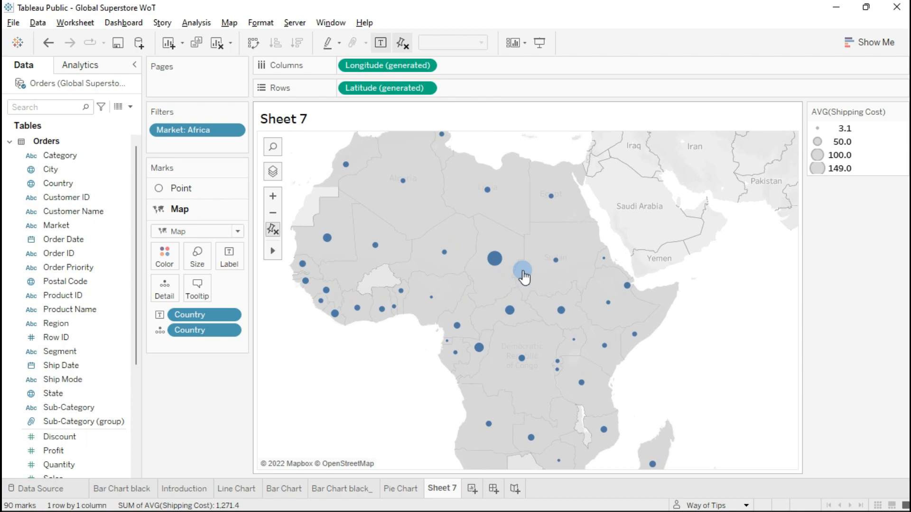
scroll(524, 275, "down", 1)
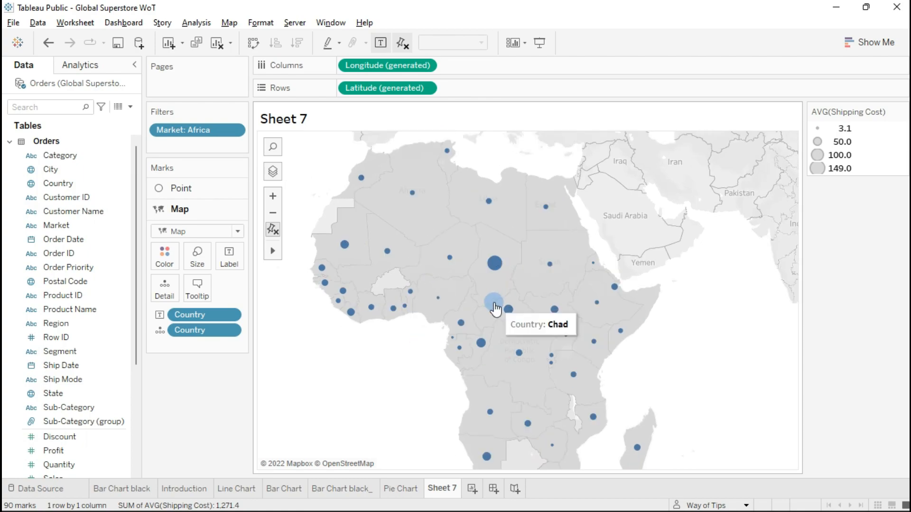
left_click(185, 209)
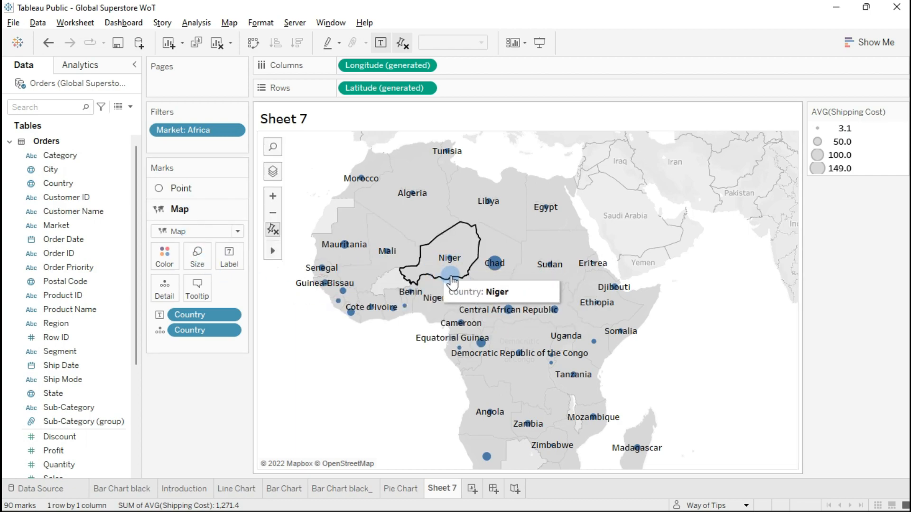
Step: Remove the Country label from the Map layer, leaving Country on Detail
left_click(182, 190)
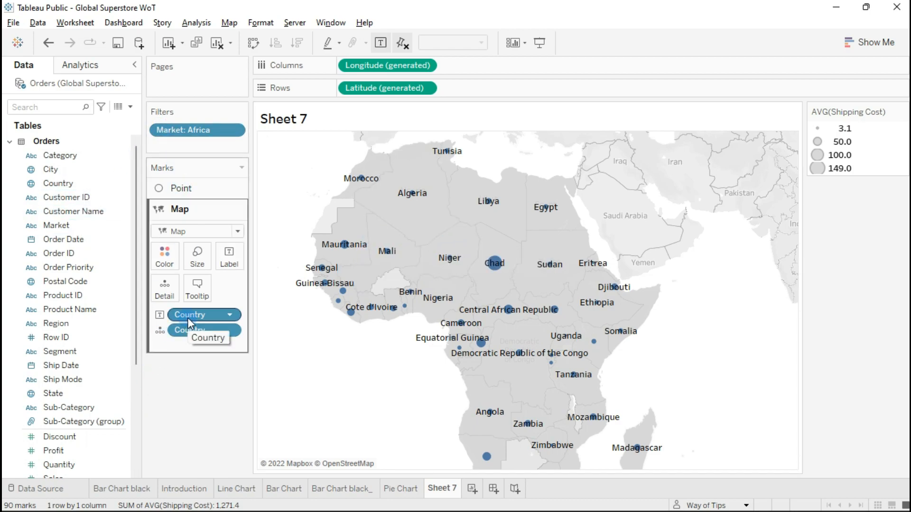
left_click(223, 199)
left_click(191, 317)
left_click_drag(187, 311, 187, 363)
left_click(191, 164)
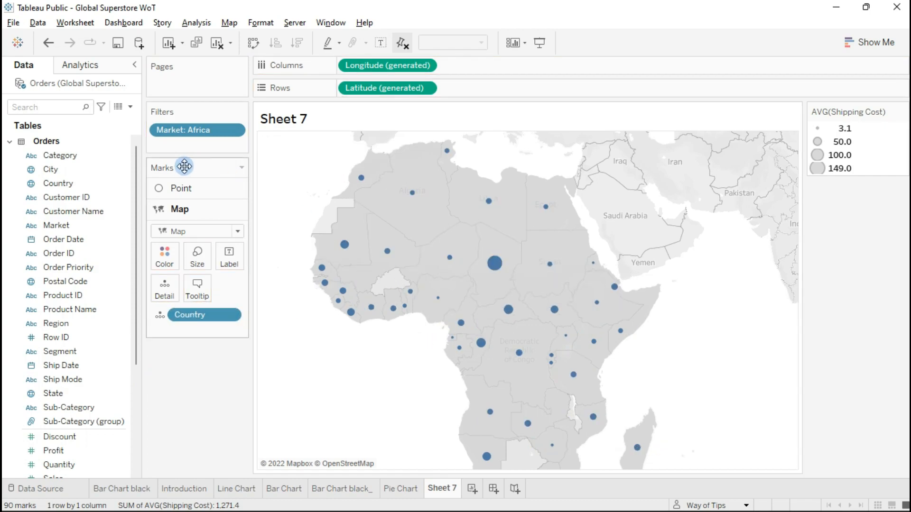
Step: Add Country to Label in the Point layer while keeping it on Detail
left_click(187, 192)
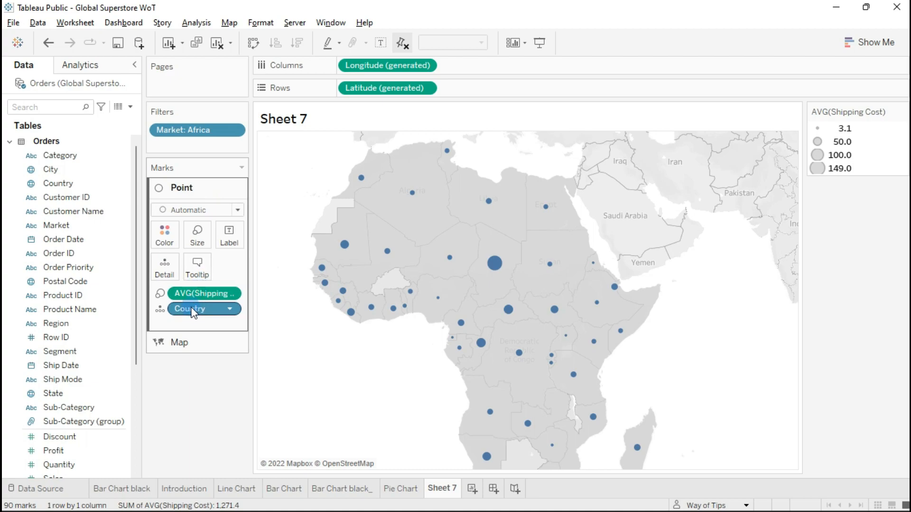
left_click_drag(191, 315, 228, 234)
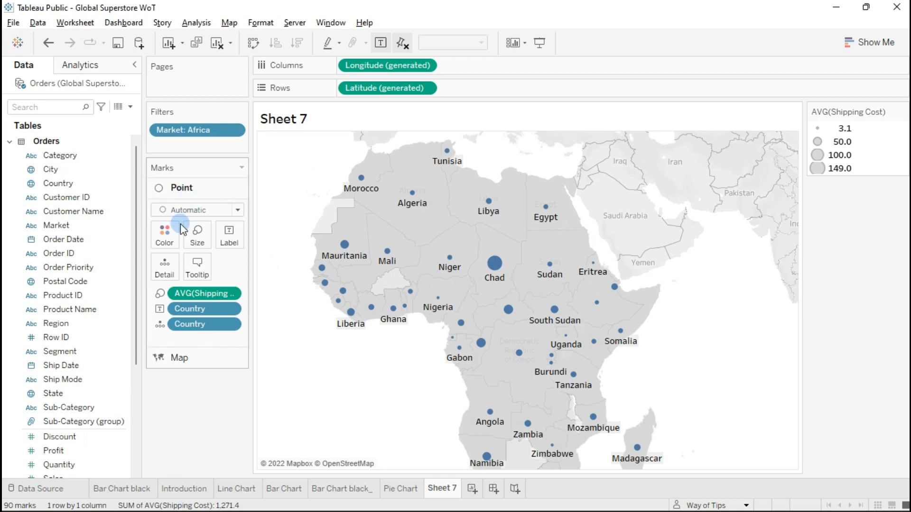
left_click(189, 359)
left_click(195, 190)
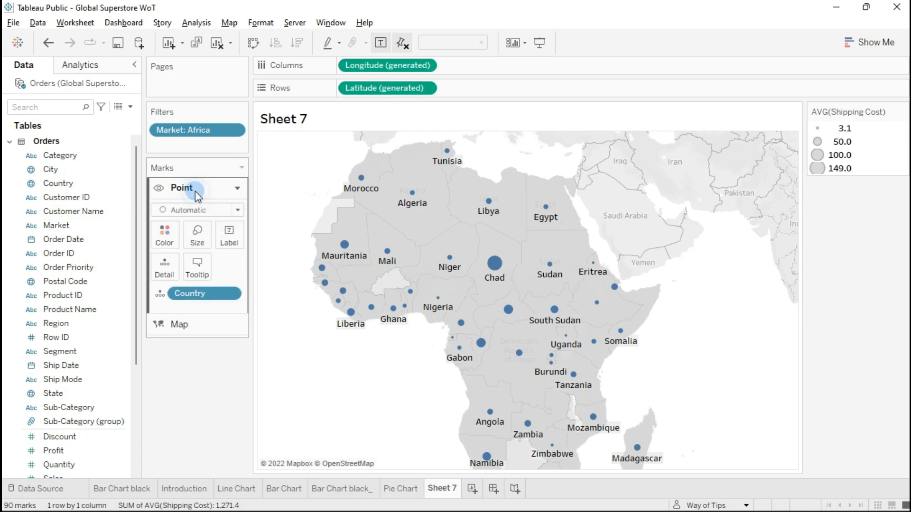
Step: Color the Map layer's filled areas by the Country field, keeping Country on Detail
left_click(186, 359)
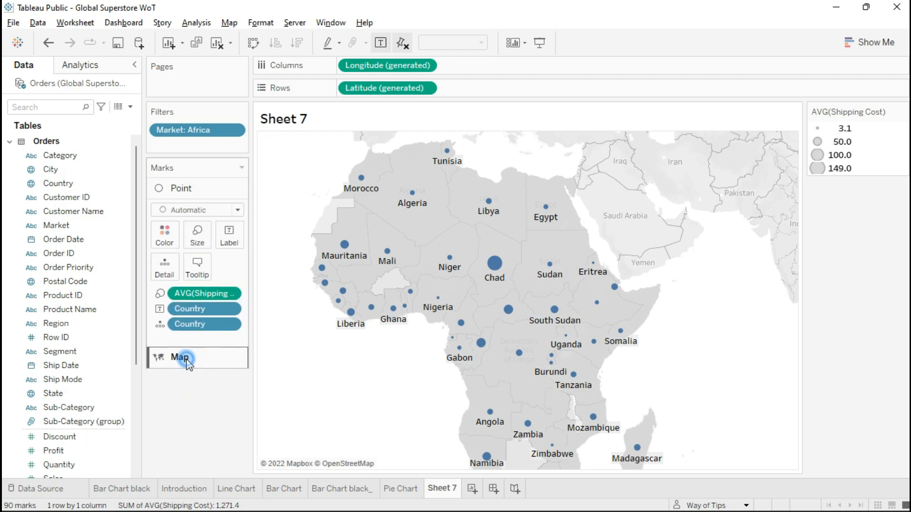
left_click(173, 262)
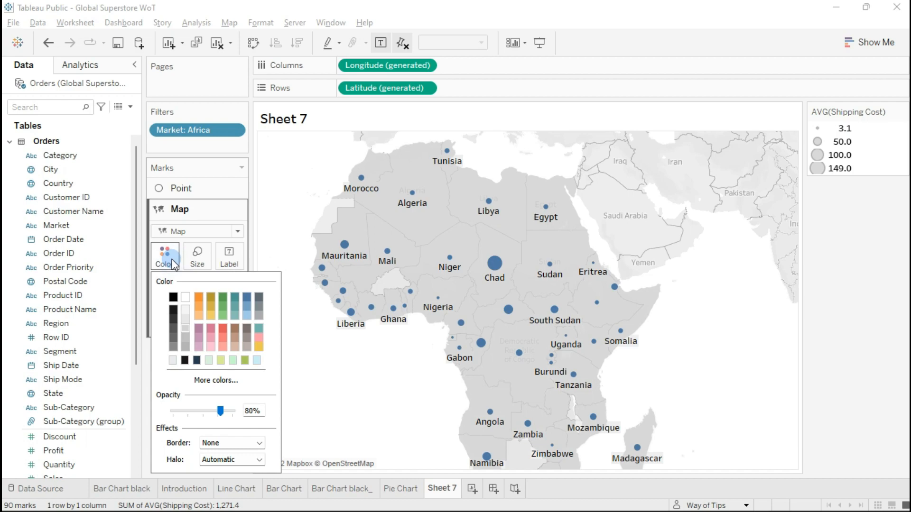
left_click(173, 263)
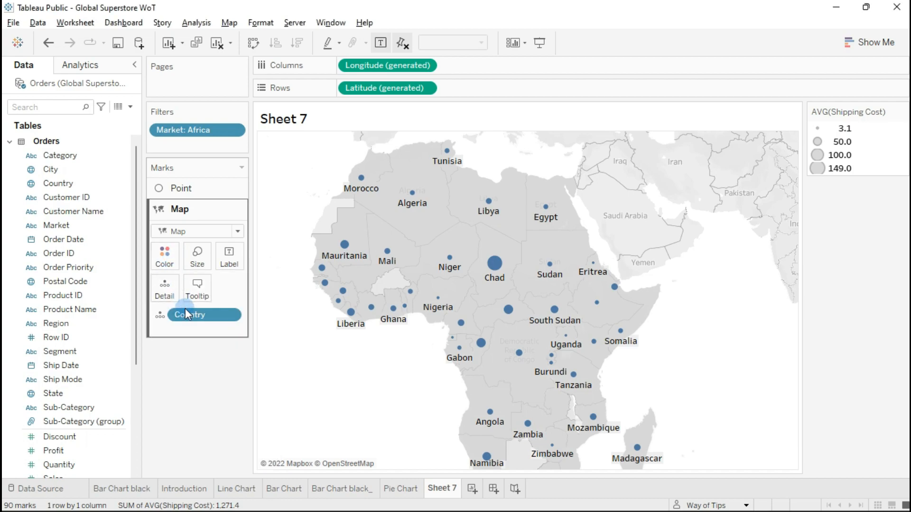
left_click(57, 184)
left_click_drag(52, 186, 167, 255)
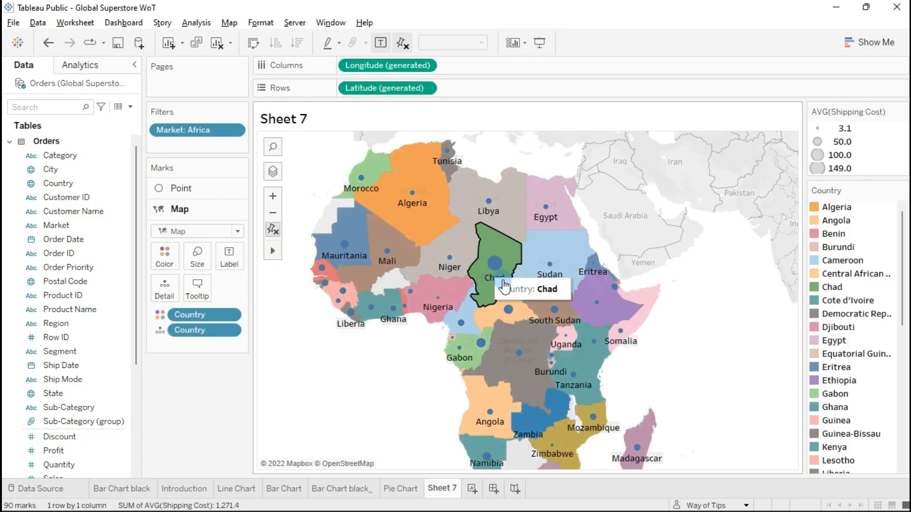
Step: Open the Country color assignments for Angola and choose the Tableau Classic 10 palette
scroll(475, 252, "down", 1)
scroll(479, 285, "down", 1)
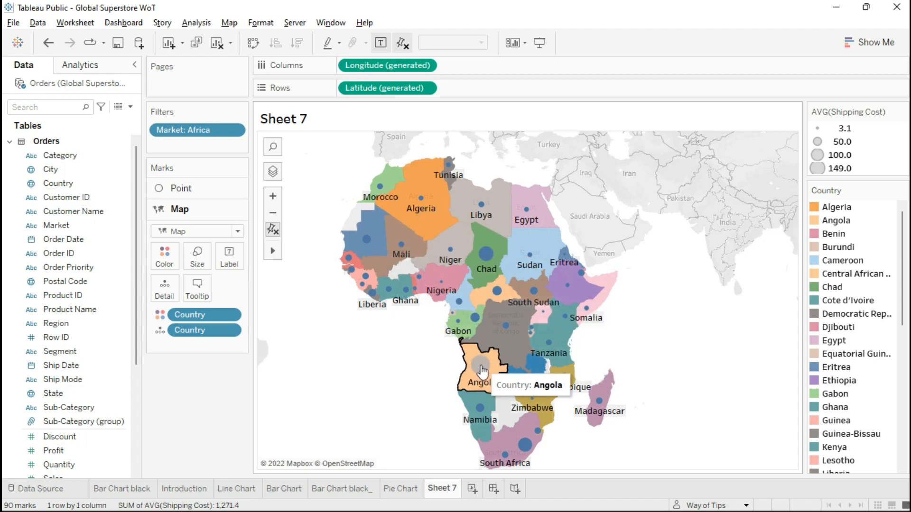
left_click(476, 380)
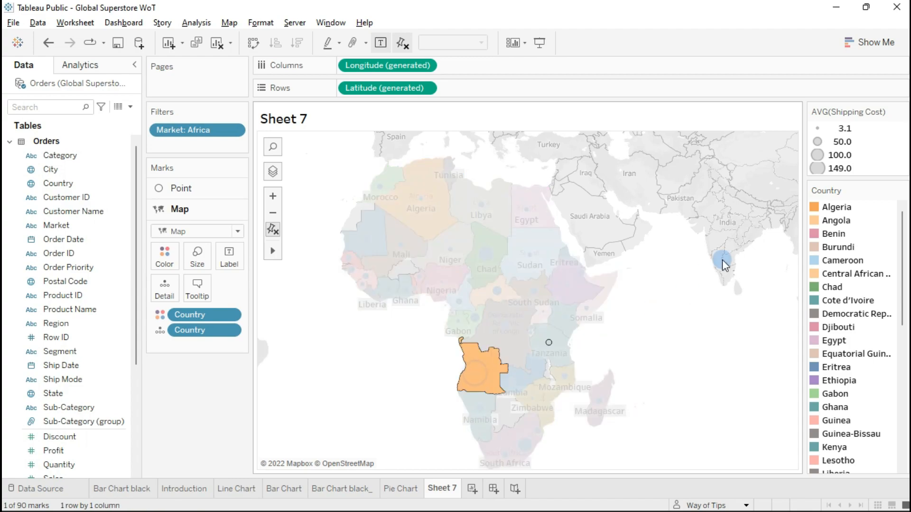
double_click(817, 222)
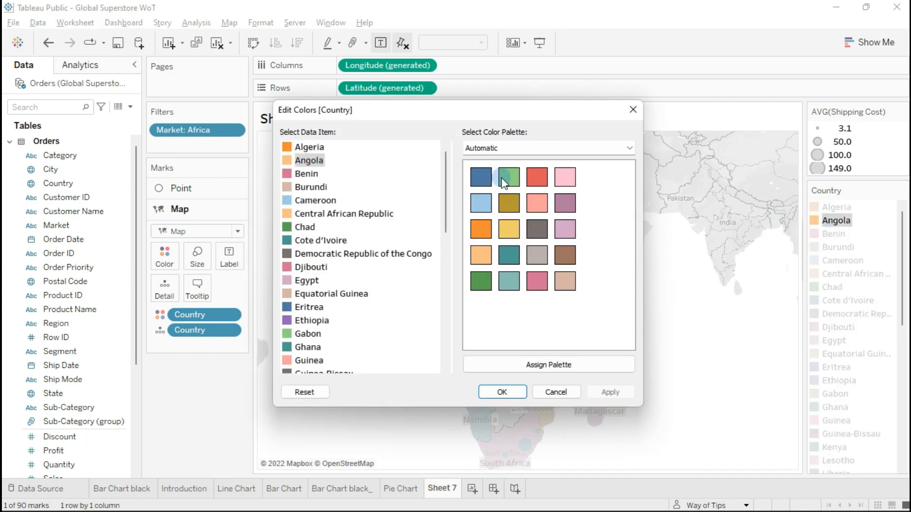
left_click_drag(463, 121, 167, 102)
left_click(256, 166)
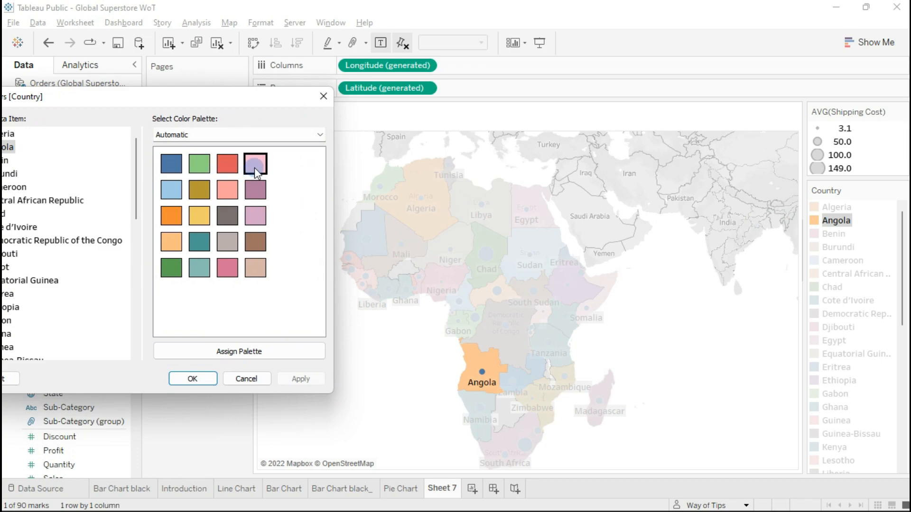
left_click(238, 135)
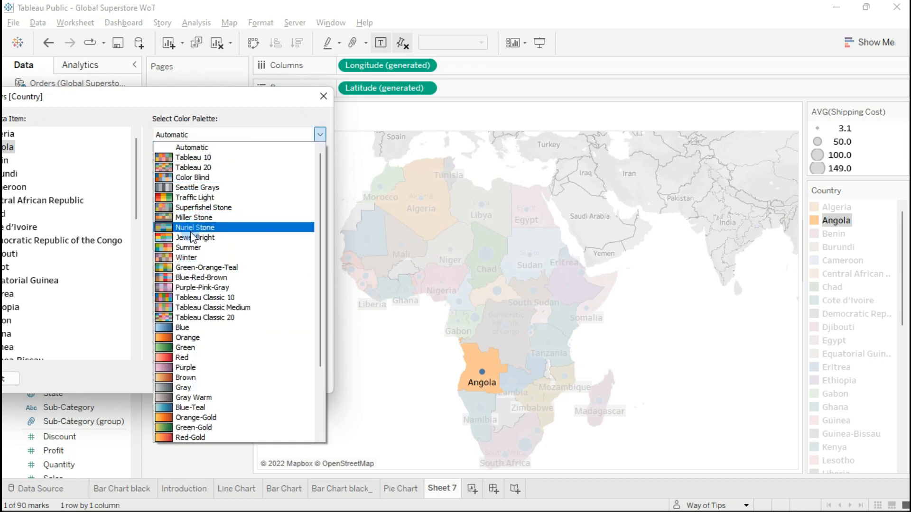
left_click(204, 297)
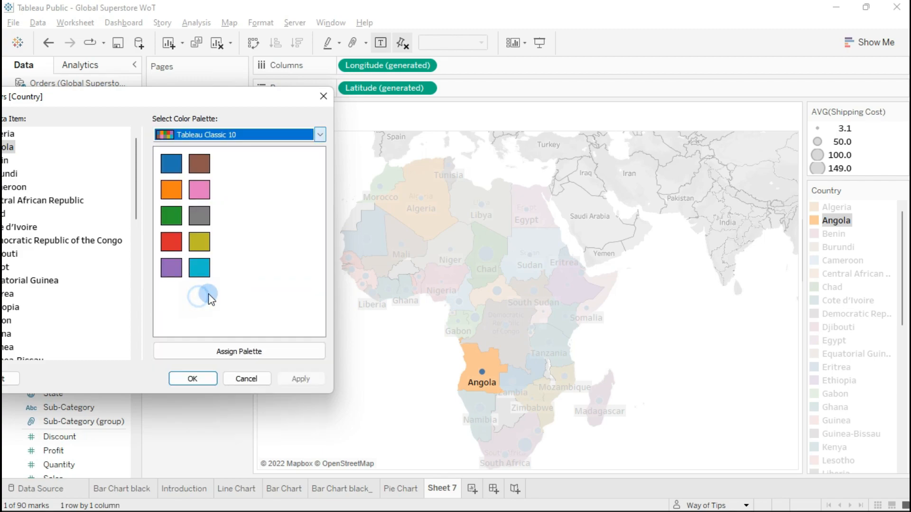
Step: Assign the orange of the Tableau Classic 10 palette to Angola and apply the color change
left_click(170, 271)
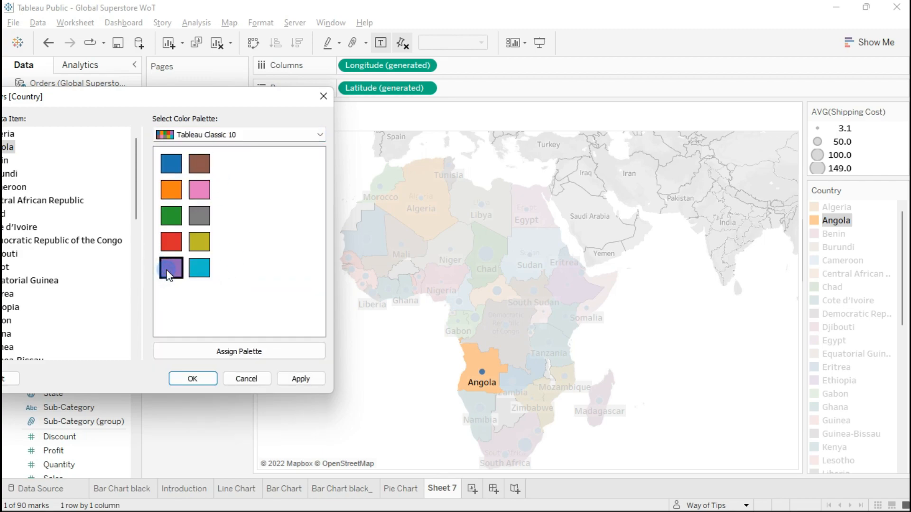
left_click(174, 248)
left_click(177, 196)
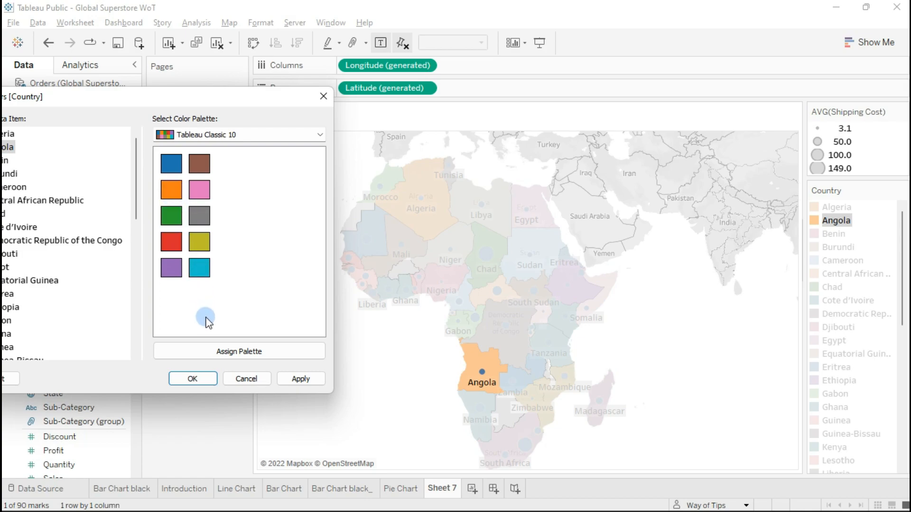
left_click_drag(151, 98, 167, 100)
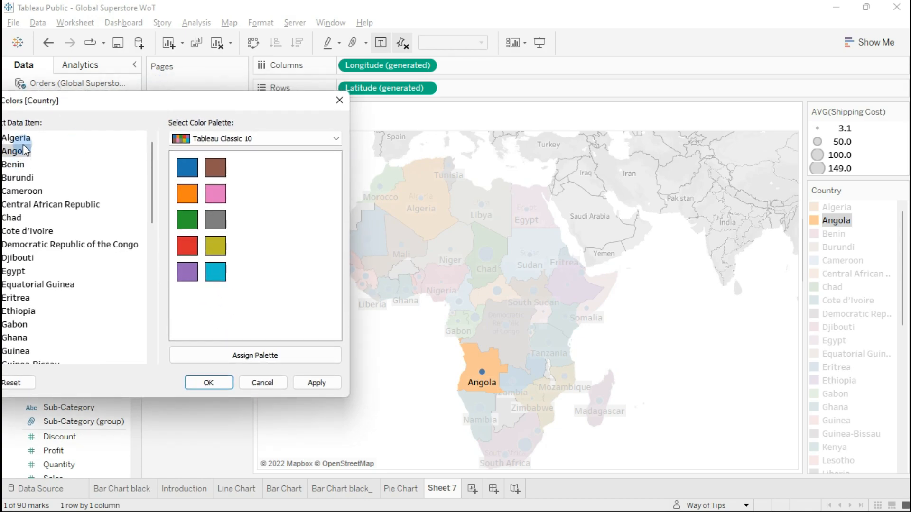
mouse_move(90, 105)
left_mouse_down()
mouse_move(138, 102)
mouse_move(81, 117)
left_mouse_up()
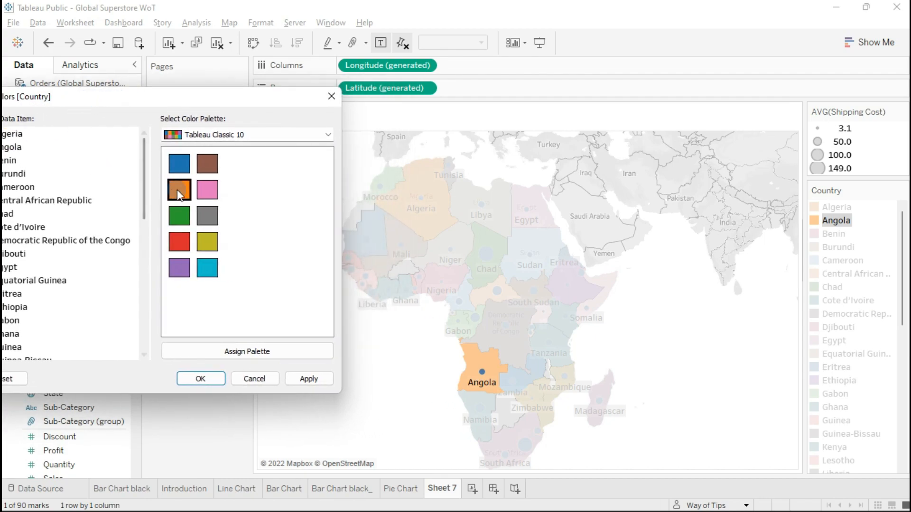
left_click(309, 379)
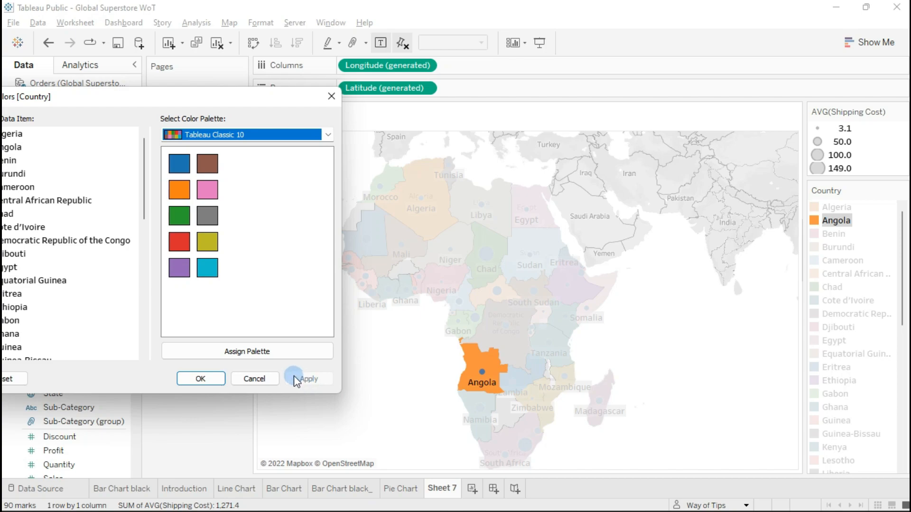
left_click(219, 378)
Step: Recolor Algeria with the light orange of the Automatic palette and apply the change
left_click(500, 331)
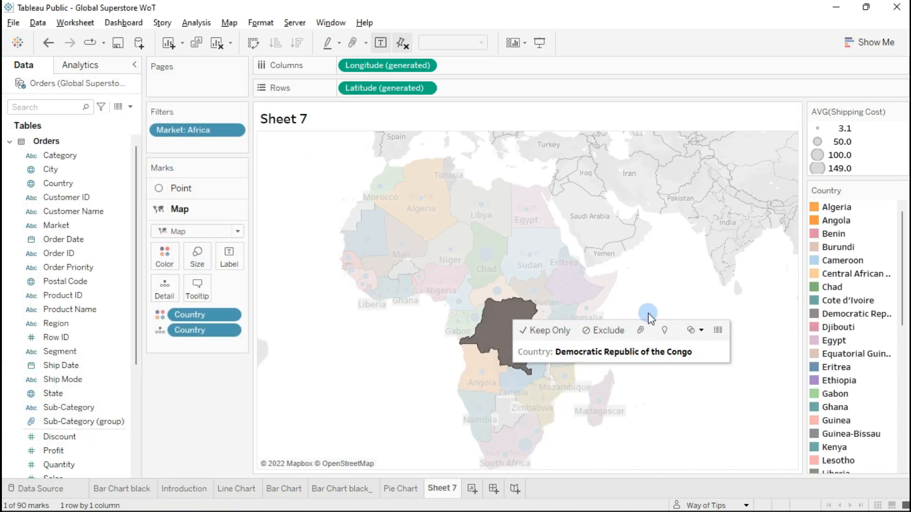
left_click(642, 323)
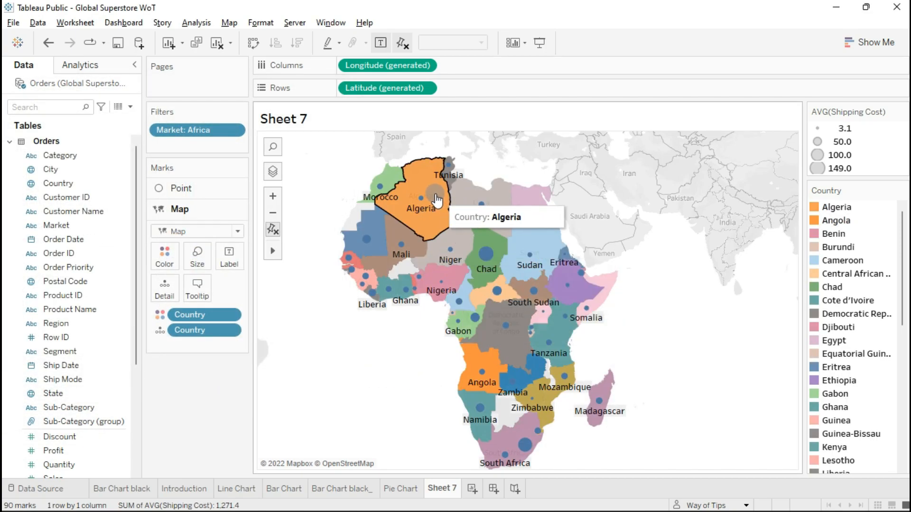
left_click(437, 200)
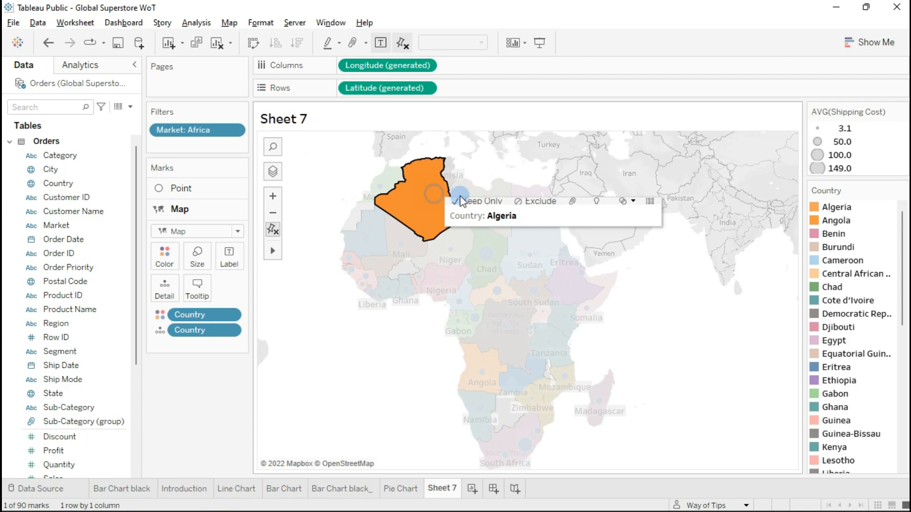
double_click(815, 208)
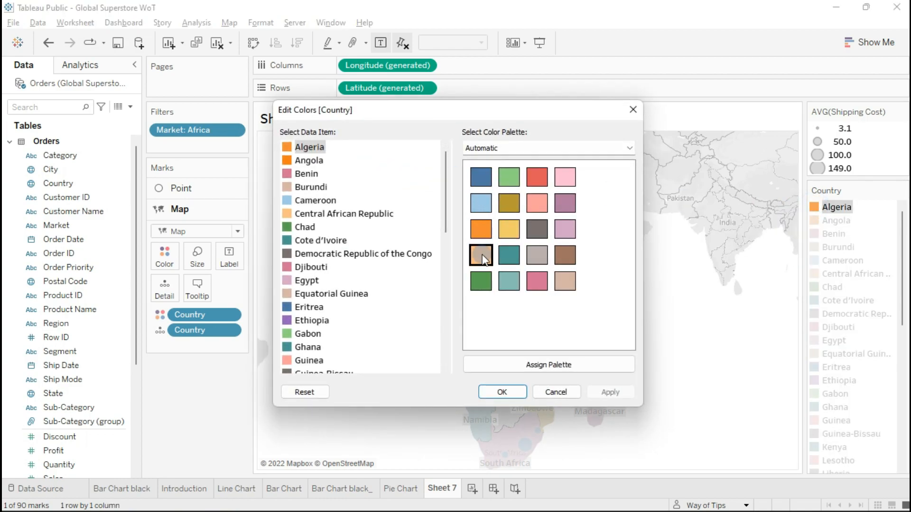
left_click_drag(464, 112, 147, 106)
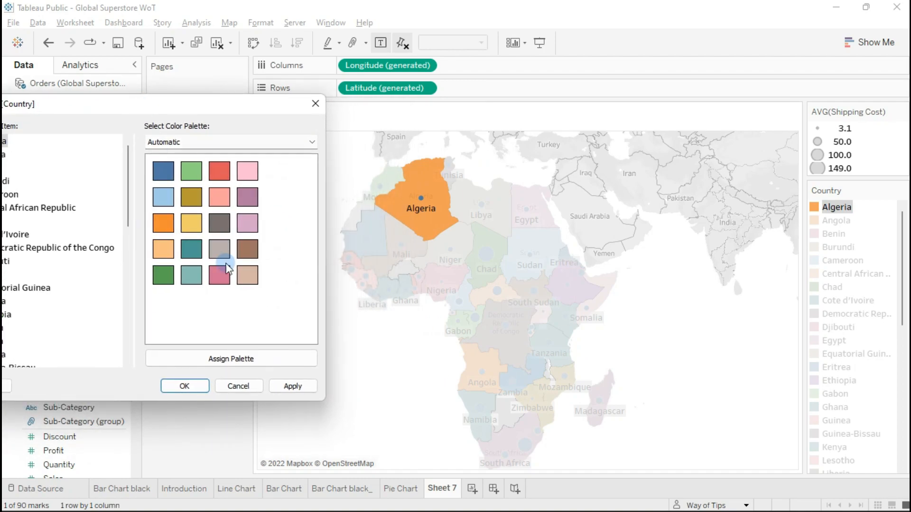
left_click(287, 385)
left_click(190, 385)
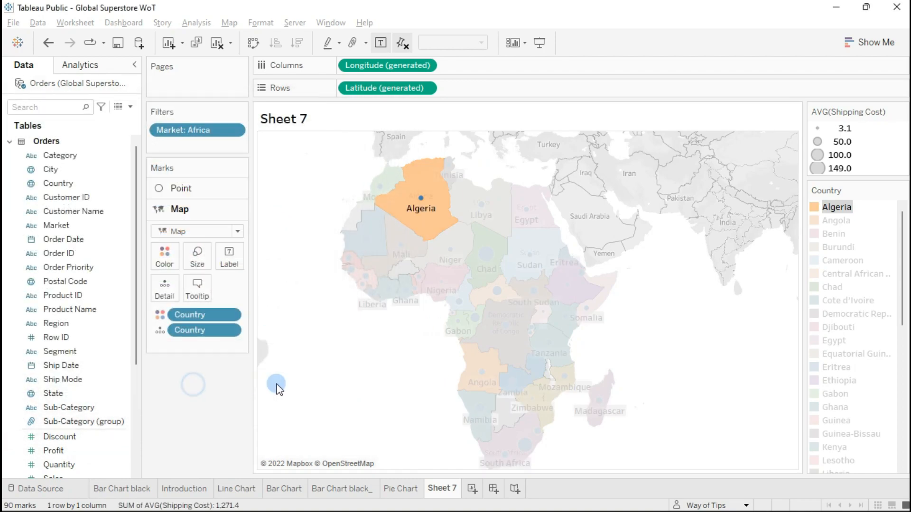
left_click(347, 376)
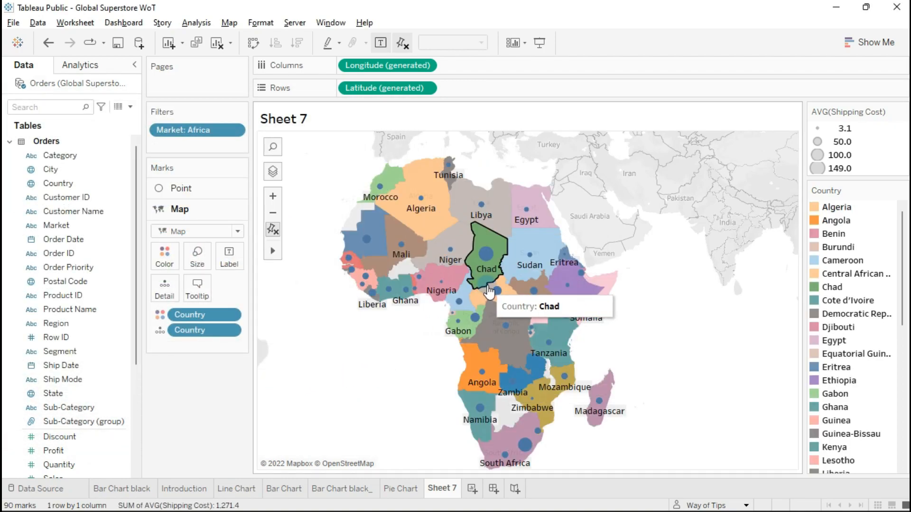
Step: Recolor the Central African Republic with the light mauve of the Automatic palette and apply the change
left_click(479, 299)
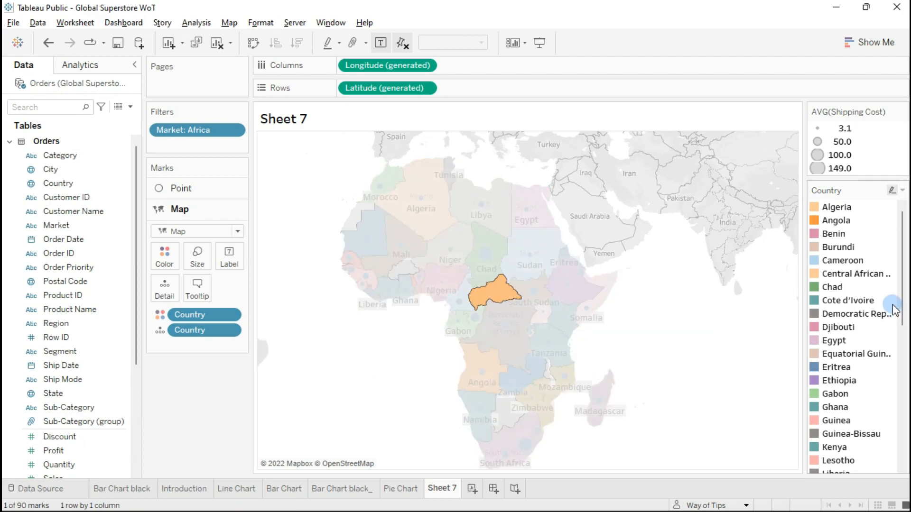
double_click(817, 277)
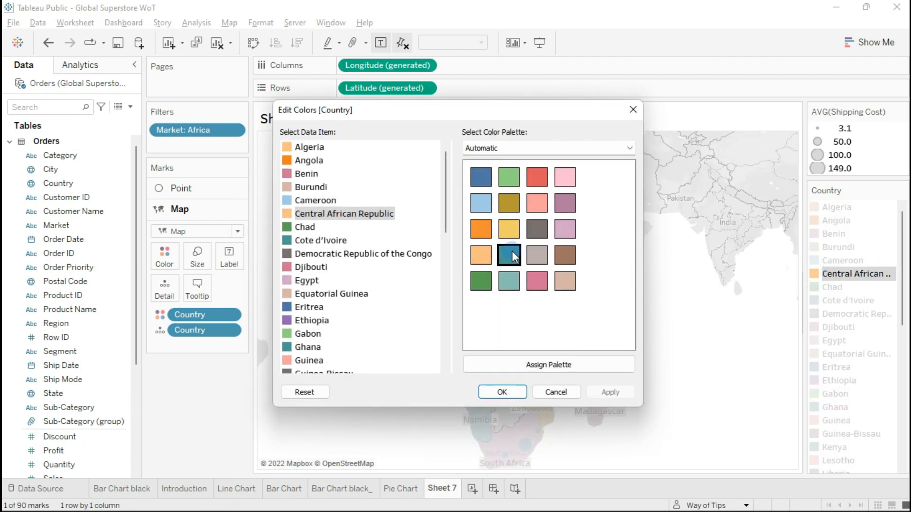
left_click_drag(432, 112, 164, 134)
left_click(248, 258)
left_click(275, 257)
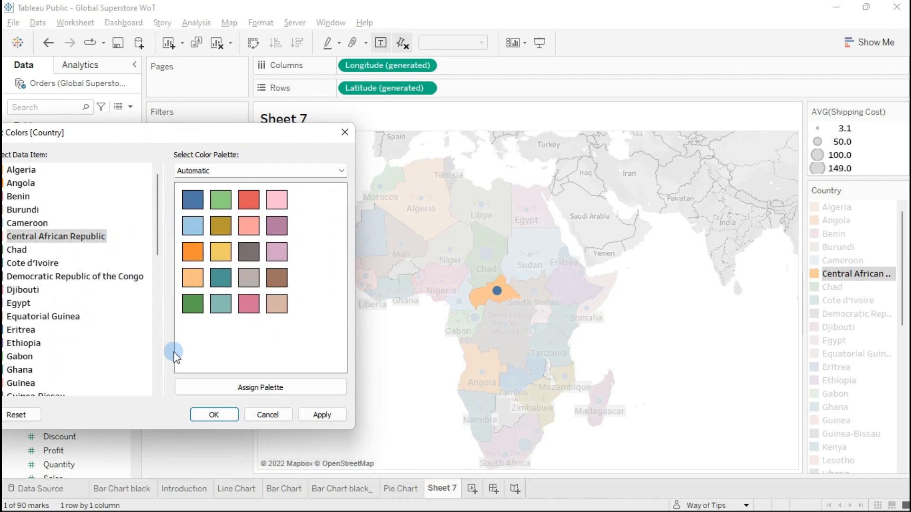
left_click(320, 413)
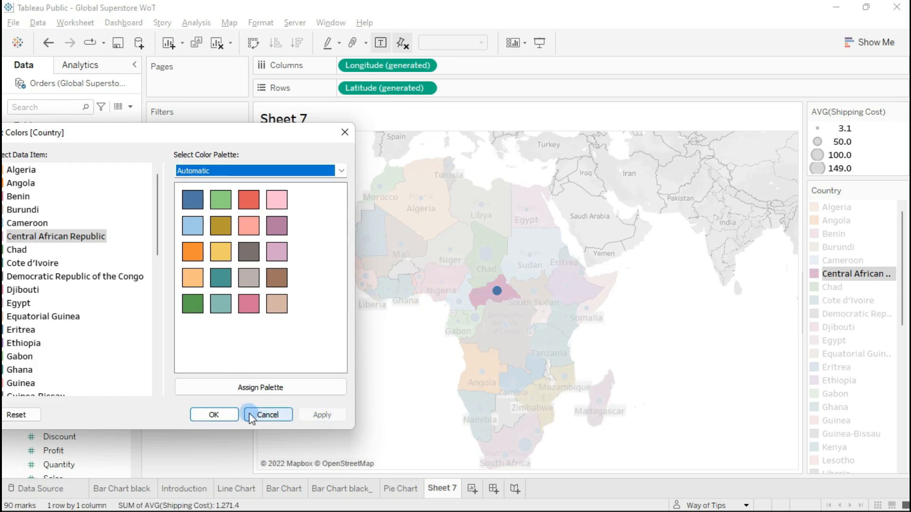
left_click(250, 415)
left_click(448, 387)
left_click(645, 289)
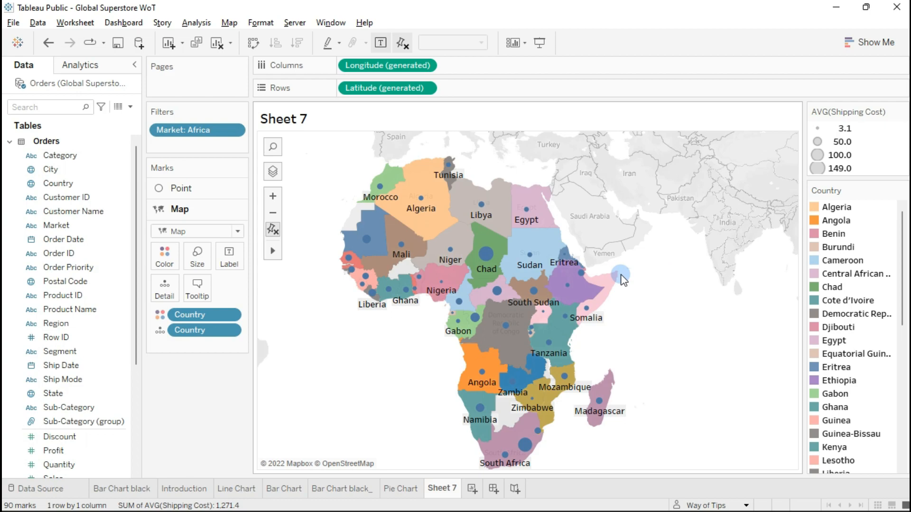
Step: Examine the tooltips of the country areas and points, and the Point layer's tooltip text
mouse_move(534, 302)
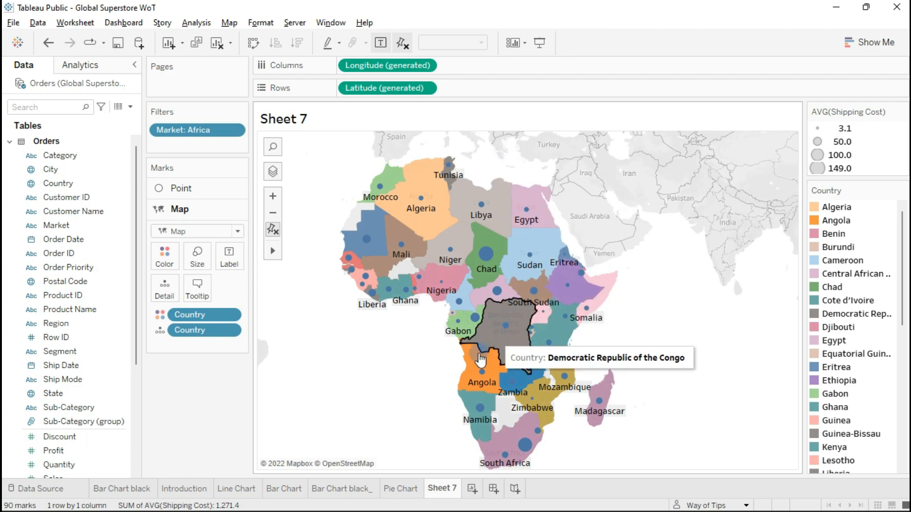
scroll(431, 365, "down", 3)
scroll(486, 342, "up", 3)
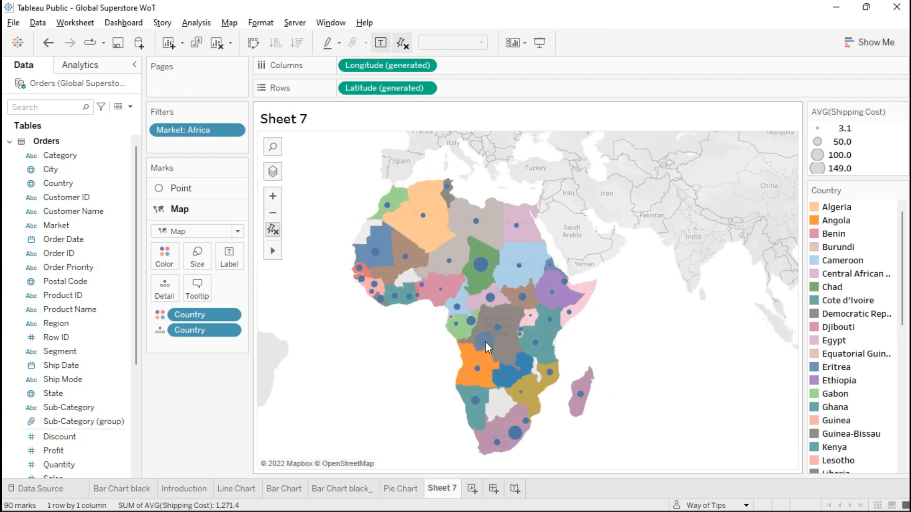
left_click(405, 351)
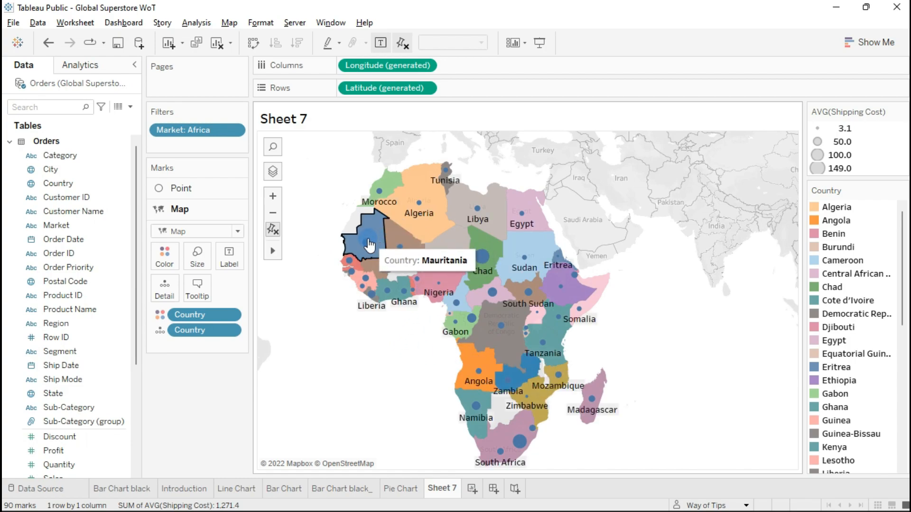
mouse_move(367, 251)
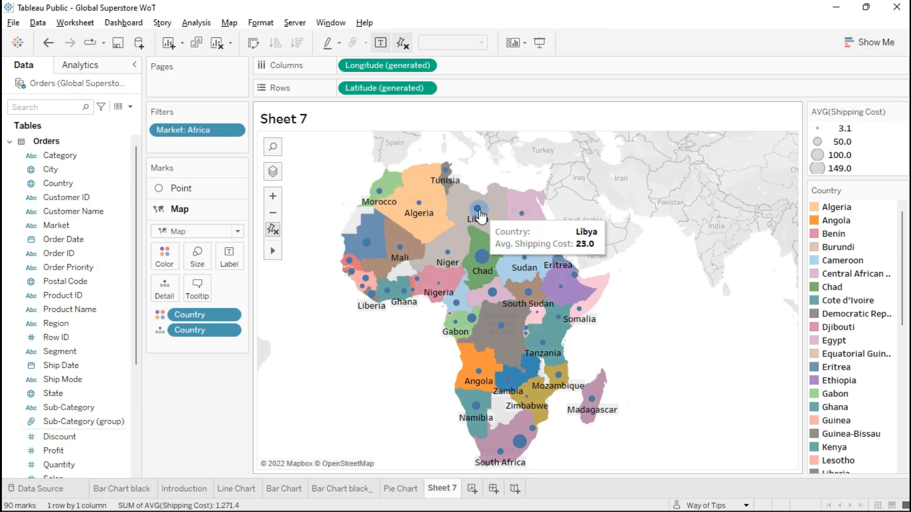
left_click(182, 189)
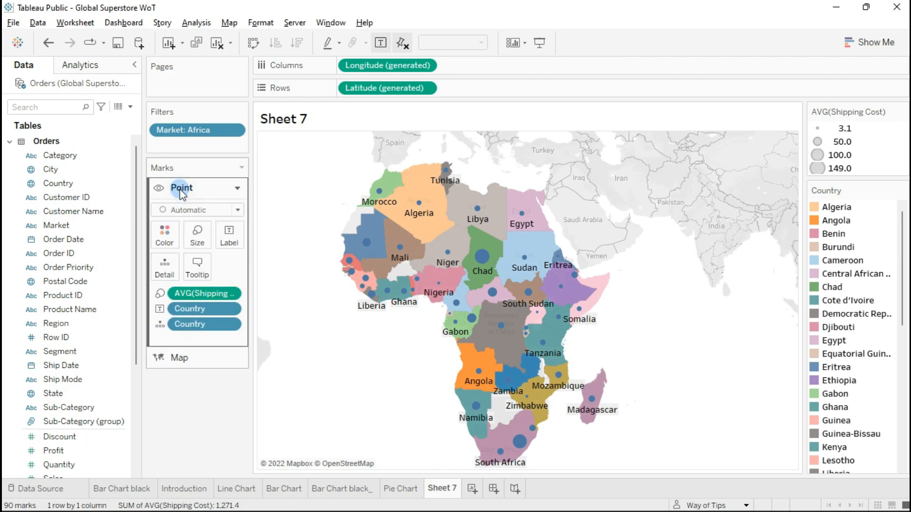
left_click(196, 269)
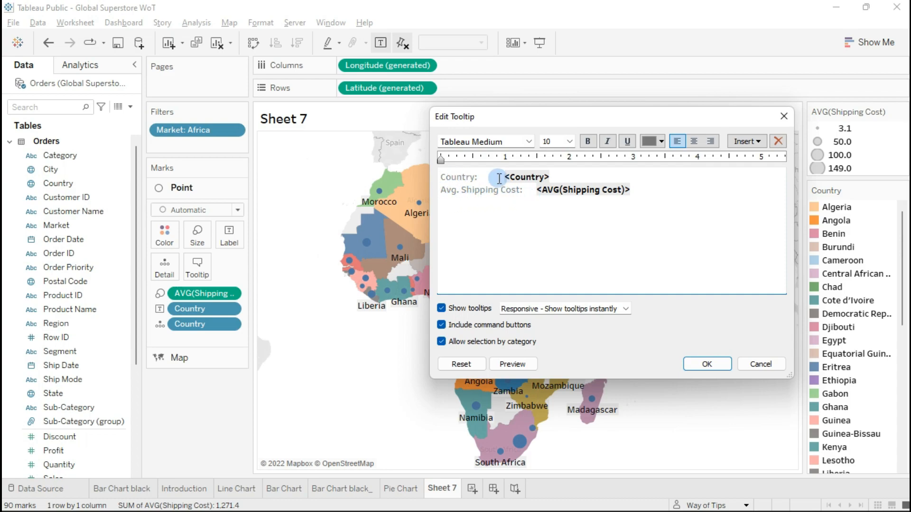
left_click(707, 364)
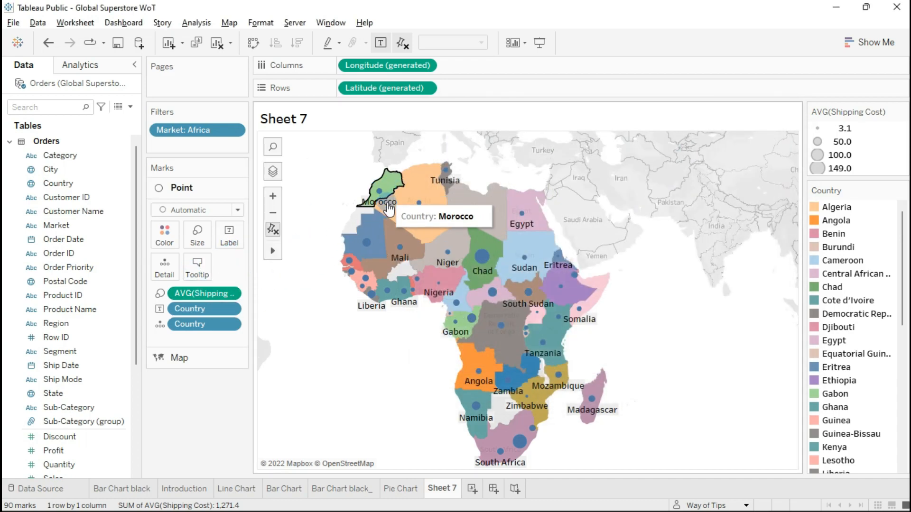
Step: Add the sum of Profit to the Point layer's tooltip and check it in the tooltip text and on Morocco's point
left_click(179, 264)
scroll(71, 384, "down", 4)
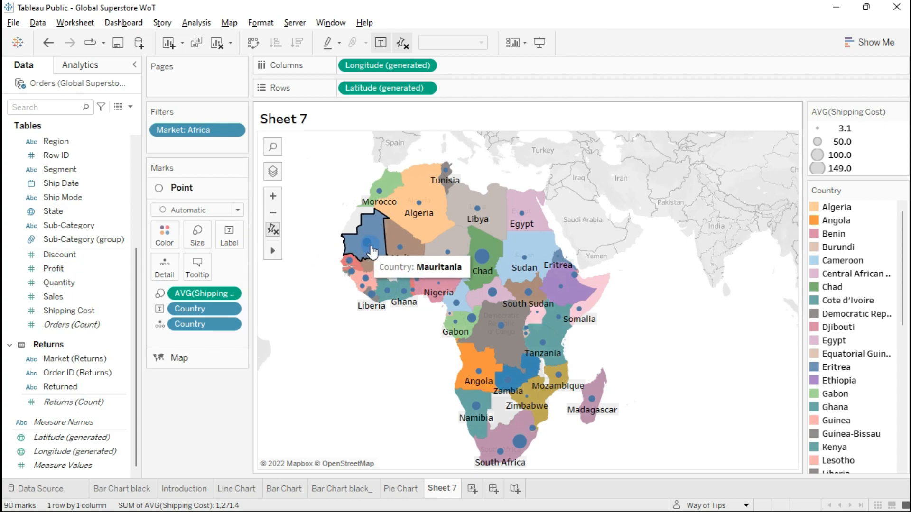
mouse_move(421, 208)
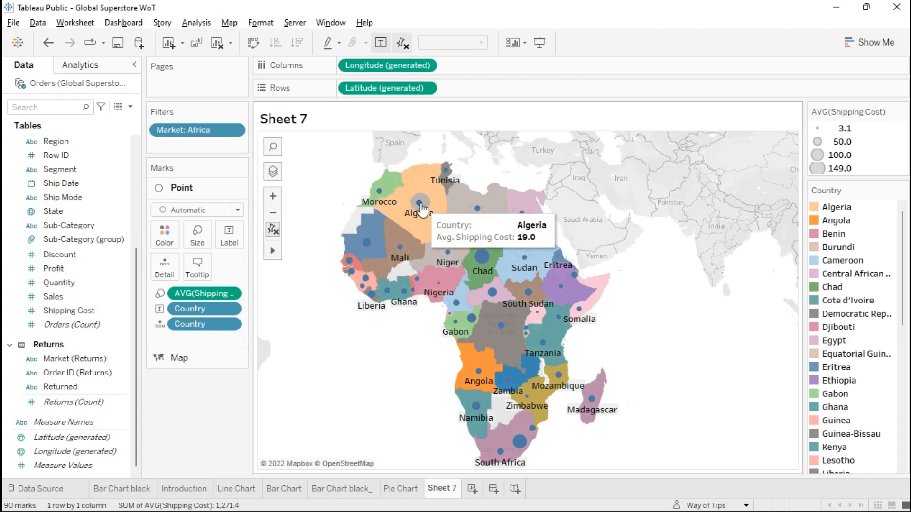
left_click_drag(53, 269, 195, 269)
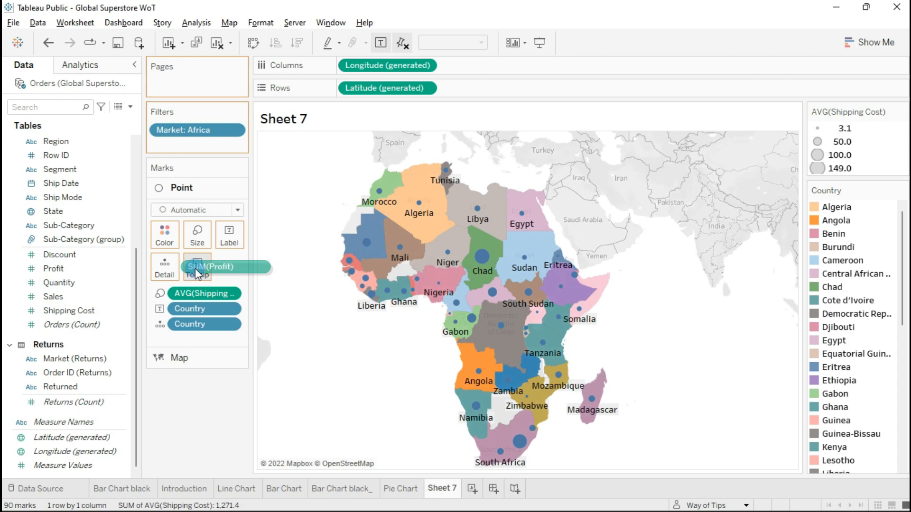
left_click_drag(196, 274, 194, 271)
left_click(193, 269)
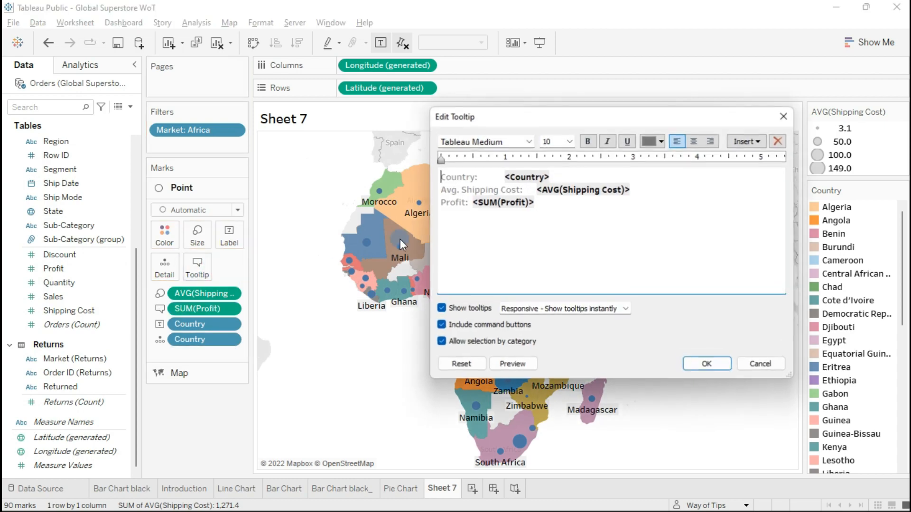
left_click(739, 141)
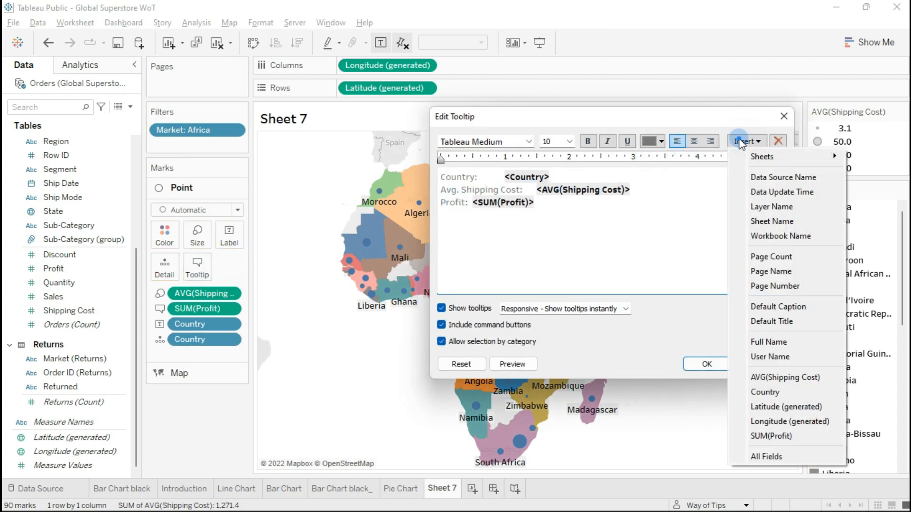
left_click(759, 121)
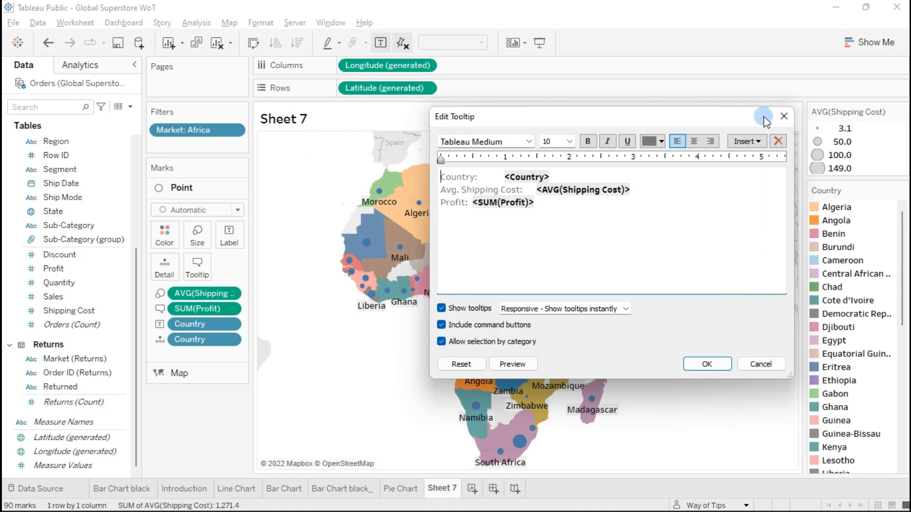
left_click(784, 117)
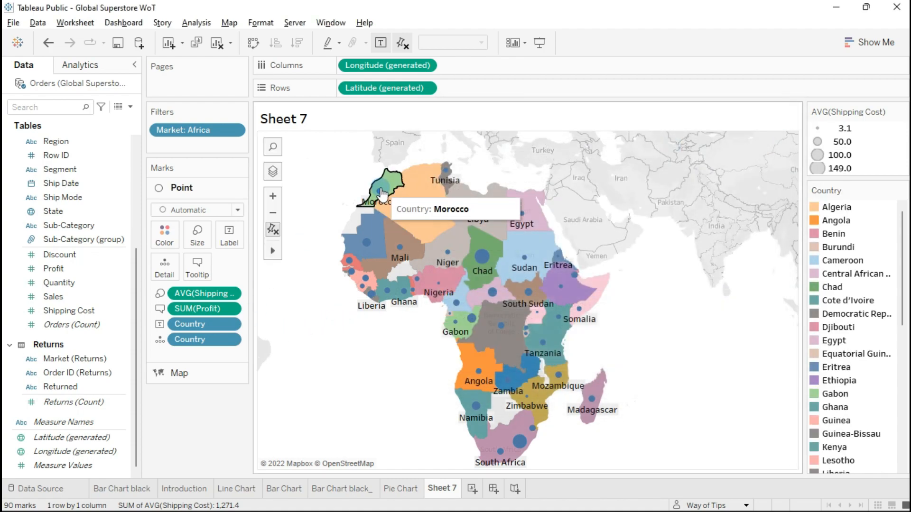
mouse_move(382, 194)
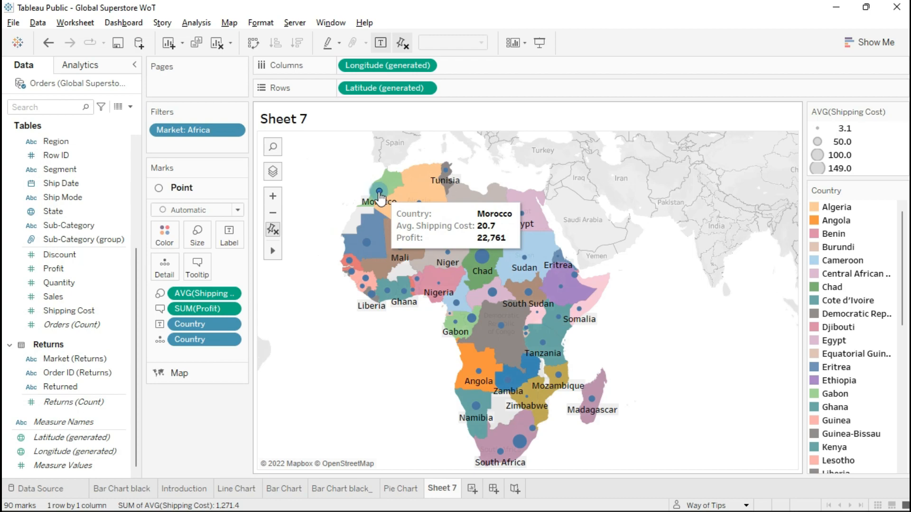
Step: Add the sum of Quantity to the Point layer's tooltip and review the tooltip text
left_click(88, 269)
left_click_drag(55, 283, 198, 269)
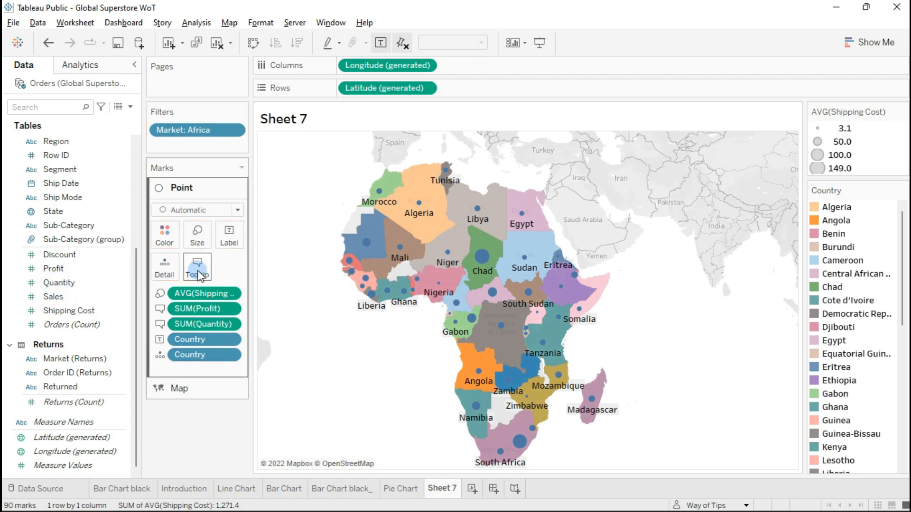
mouse_move(400, 250)
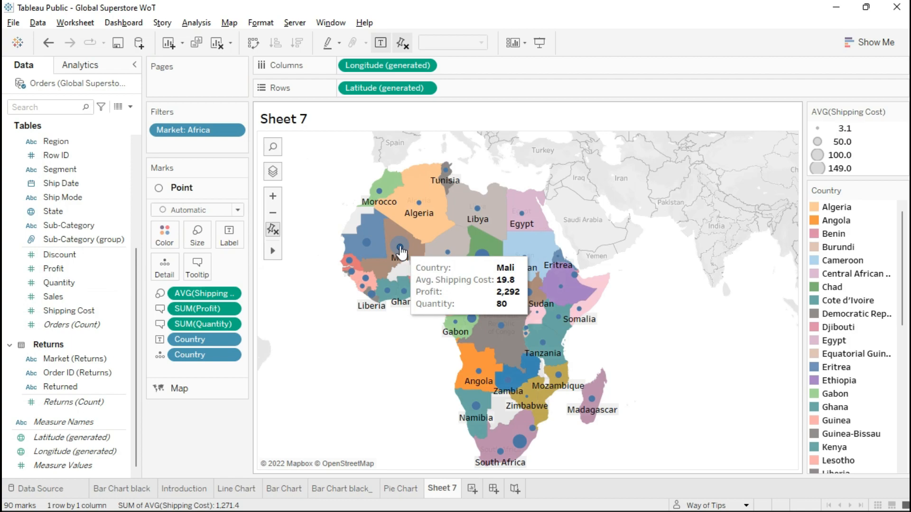
left_click(57, 311)
left_click_drag(60, 317, 195, 273)
left_click(196, 267)
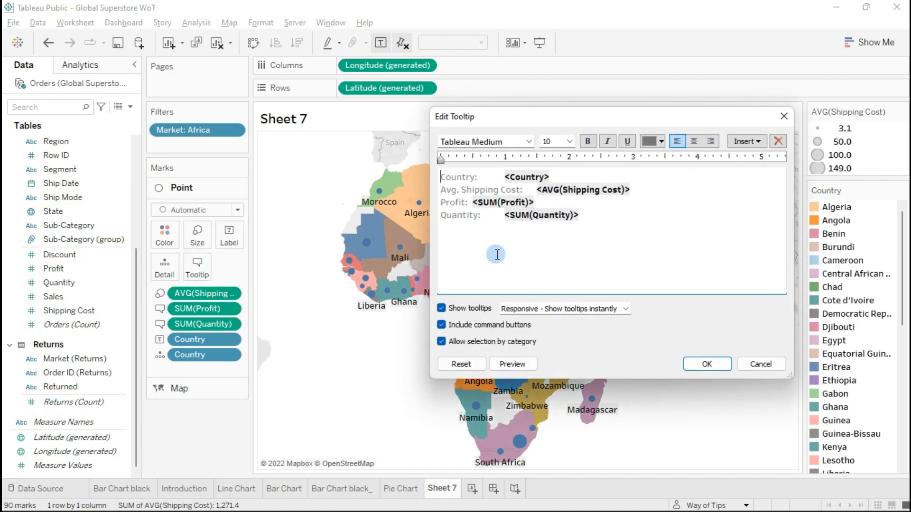
left_click(782, 116)
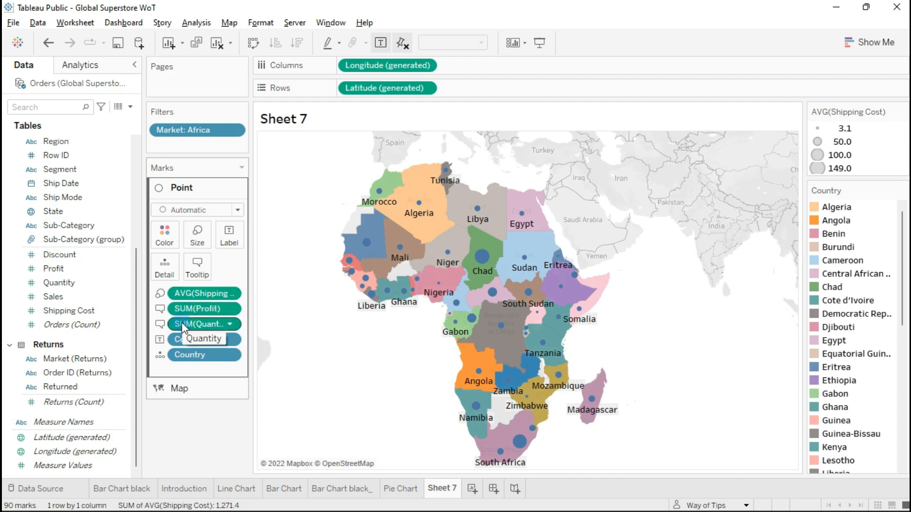
Step: Reorder the Point layer's fields so AVG(Shipping Cost) comes after SUM(Profit) and SUM(Quantity), and check Chad's tooltip
mouse_move(192, 294)
left_mouse_down()
mouse_move(192, 324)
mouse_move(181, 328)
mouse_move(184, 286)
mouse_move(185, 294)
left_mouse_up()
mouse_move(194, 309)
left_mouse_down()
mouse_move(192, 286)
mouse_move(195, 312)
mouse_move(209, 303)
mouse_move(192, 302)
left_mouse_up()
mouse_move(482, 260)
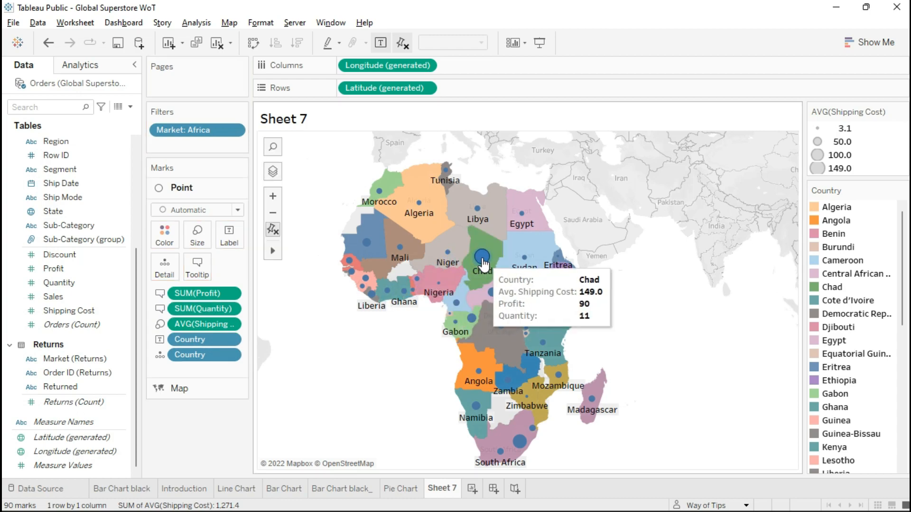
Step: Move the Profit and Quantity lines above the Avg. Shipping Cost line in the Point layer's tooltip text
left_click(203, 267)
left_click_drag(606, 223, 440, 199)
key("ctrl+c")
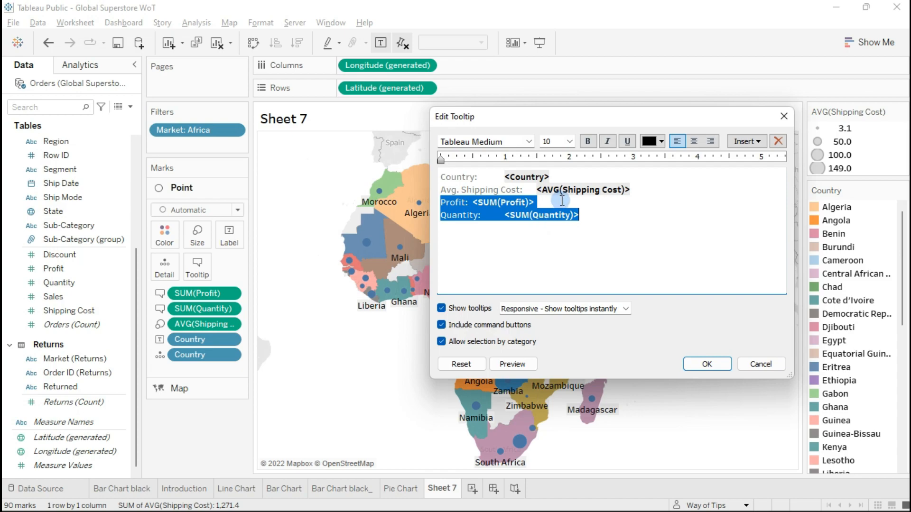
key("BackSpace")
key("Return")
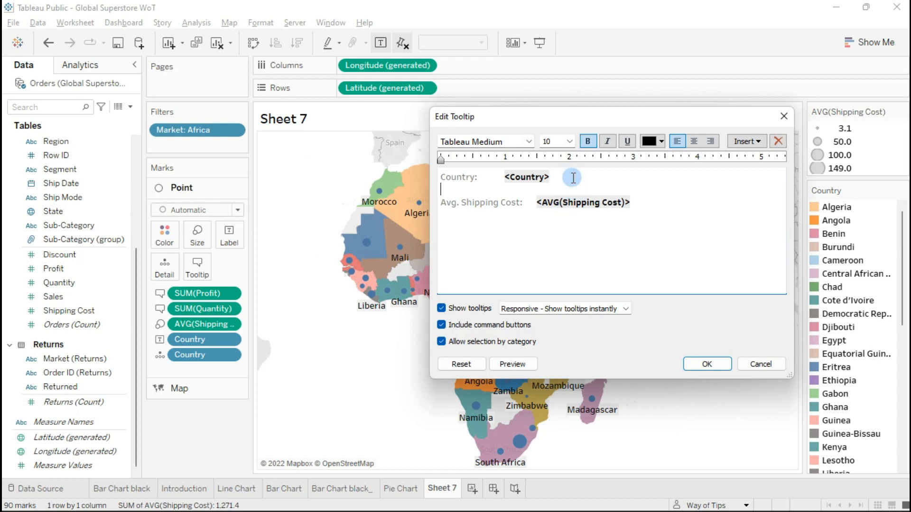
key("ctrl+v")
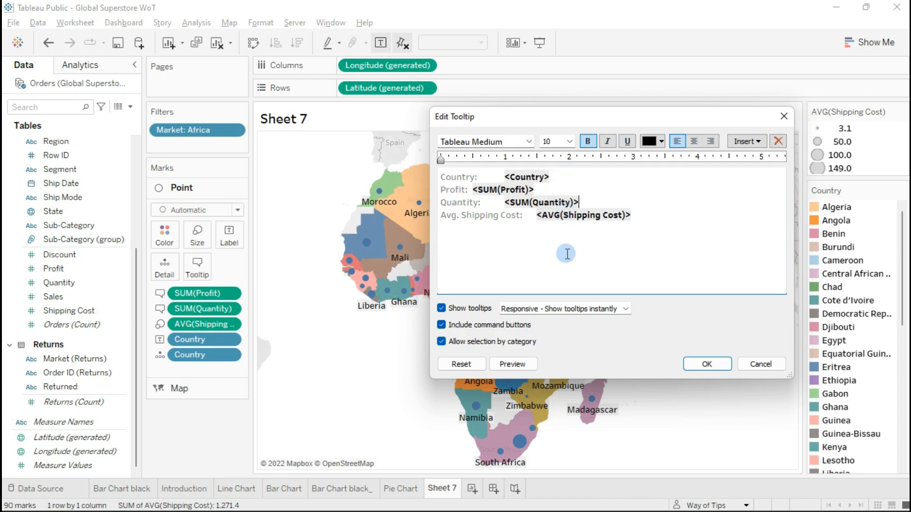
Step: Apply the reordered tooltip text of the Point layer and check it on the Algeria and Chad points
left_click(706, 365)
mouse_move(418, 208)
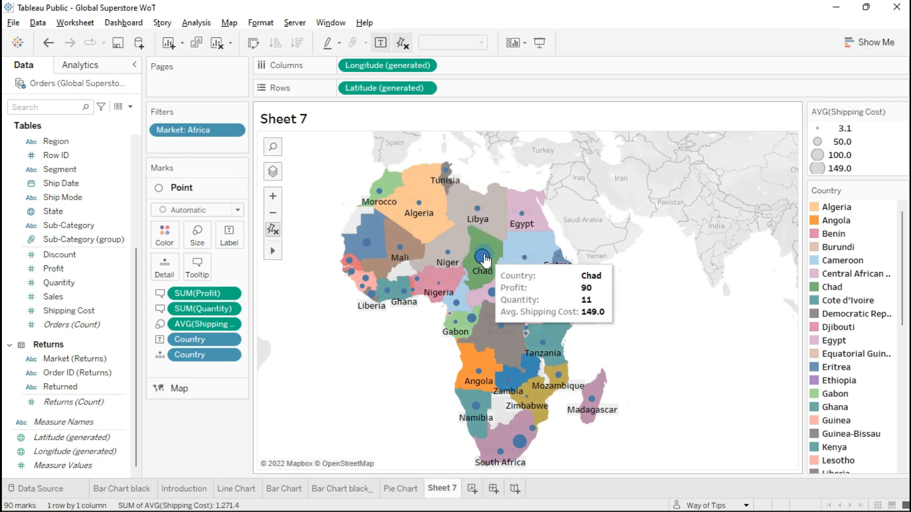
Step: Examine which worksheets can be inserted into the Point layer's tooltip and view the Bar Chart sheet
left_click(191, 274)
left_click_drag(520, 119, 392, 118)
left_click(514, 214)
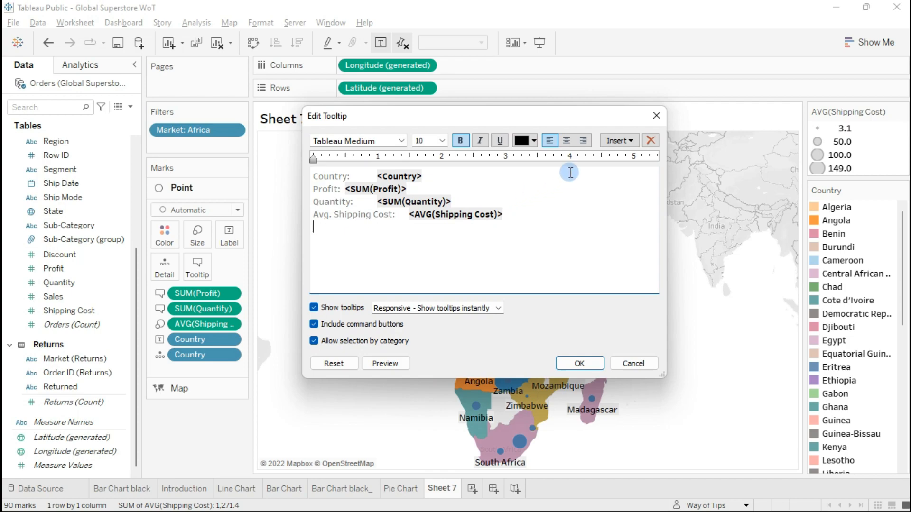
left_click(621, 141)
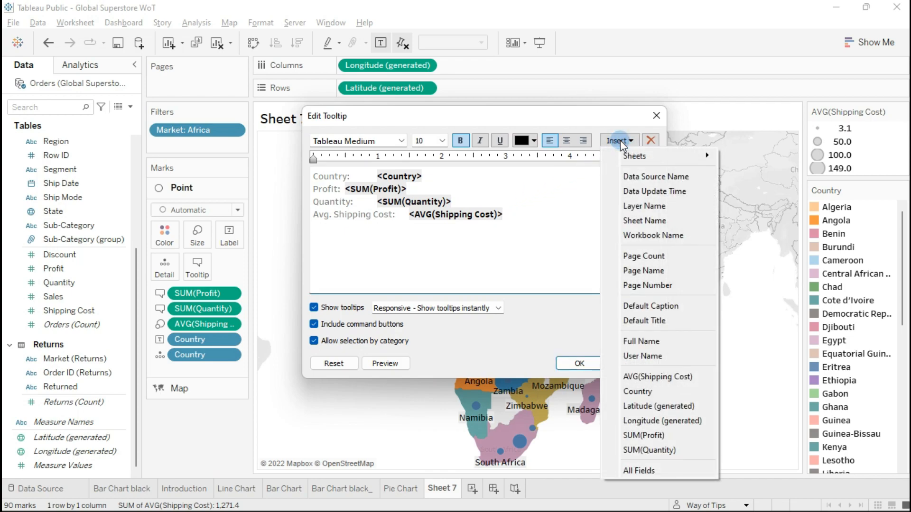
mouse_move(629, 157)
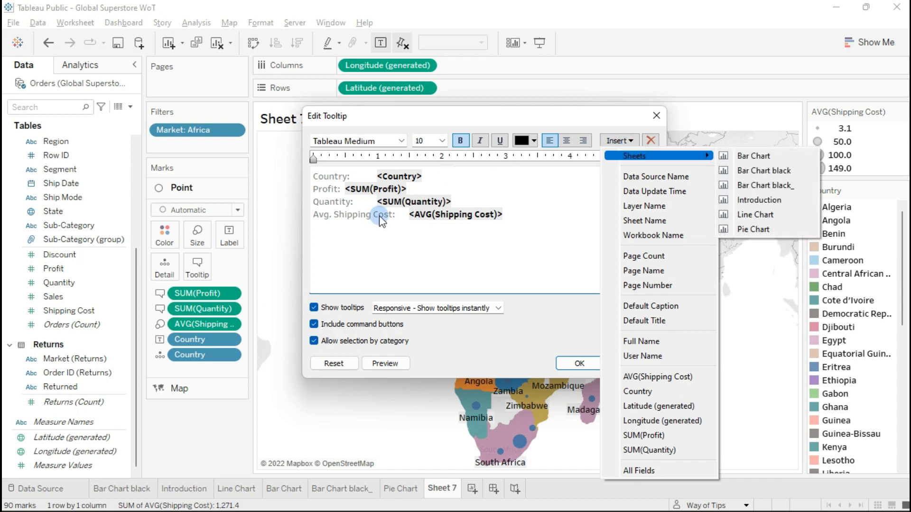
left_click(490, 259)
left_click(570, 356)
left_click(284, 490)
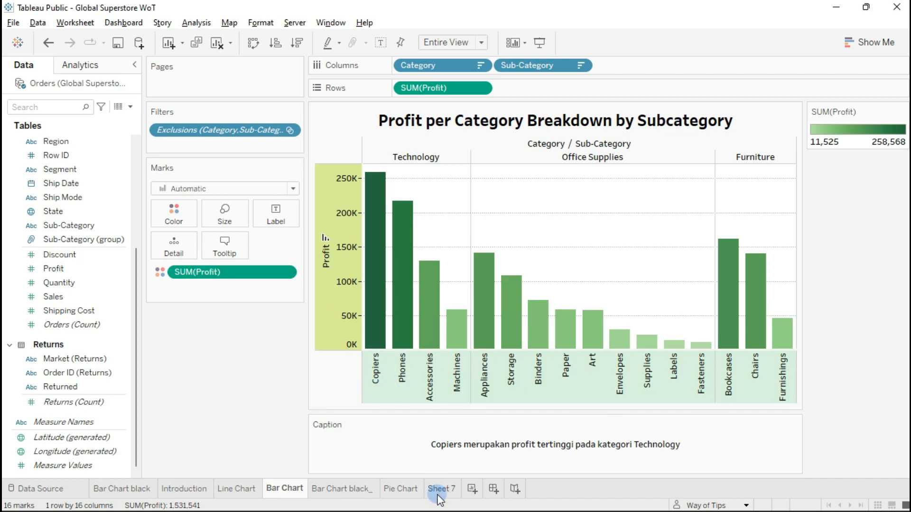
mouse_move(446, 494)
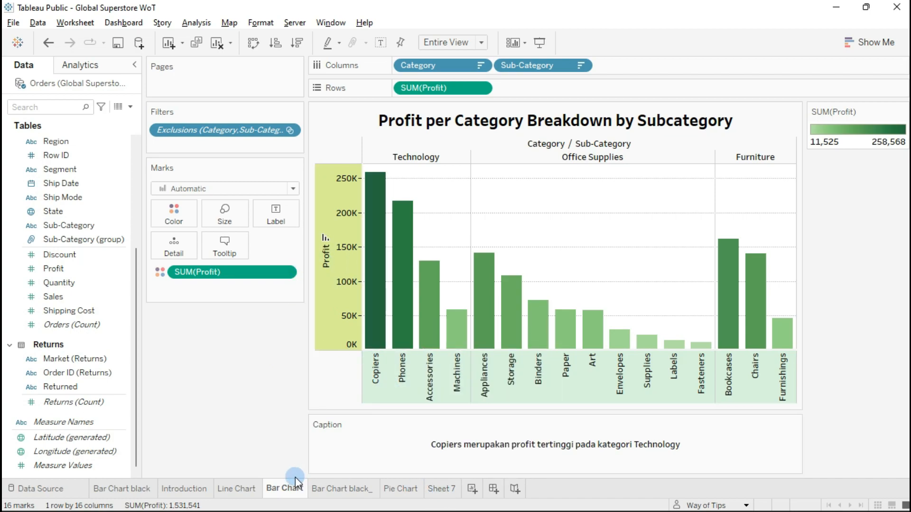
mouse_move(284, 496)
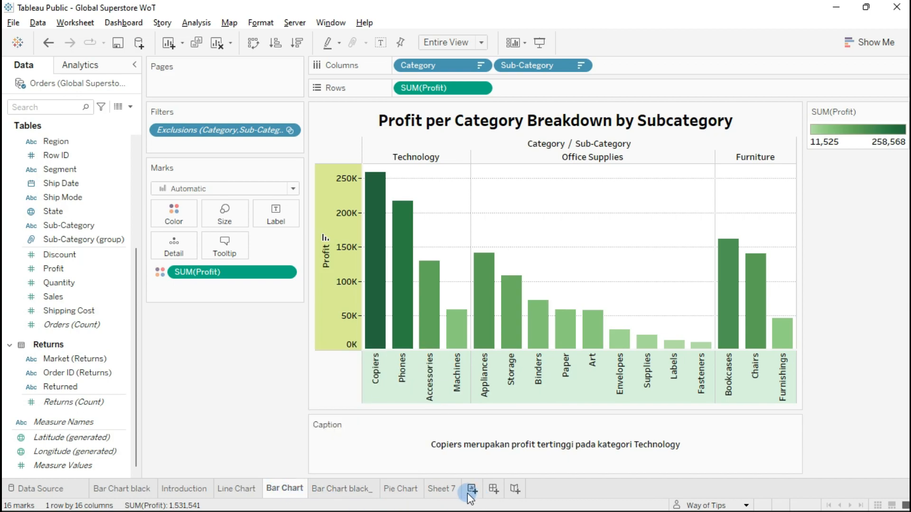
Step: Rename the Sheet 7 worksheet as Map
left_click(448, 491)
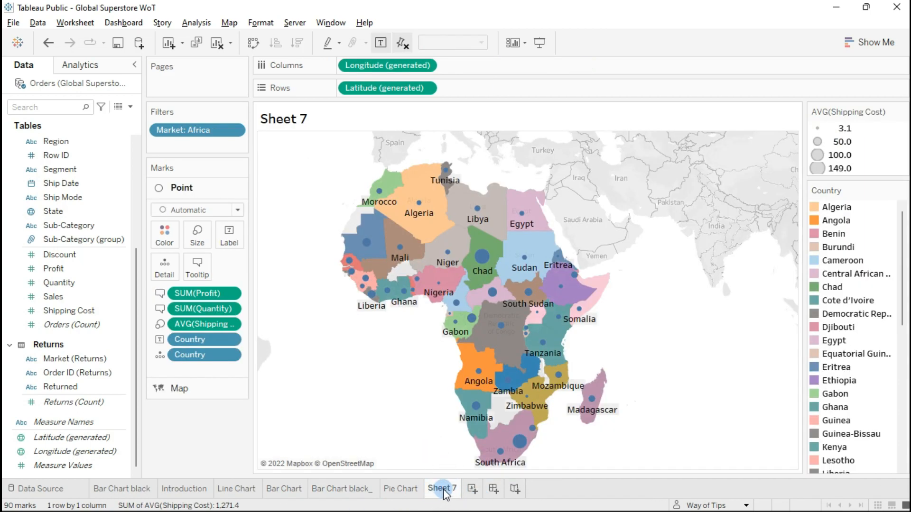
double_click(445, 490)
type("Map")
key("Return")
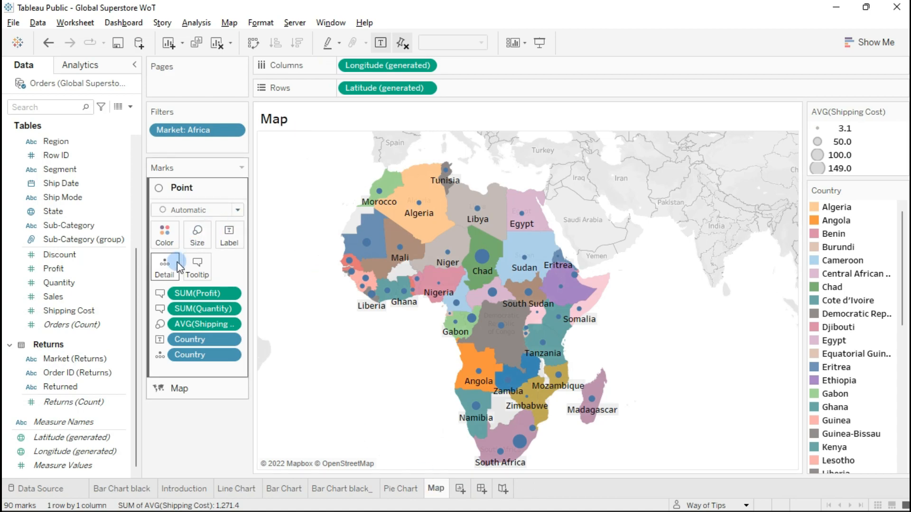
Step: Insert the Bar Chart sheet below the Avg. Shipping Cost line in the Point layer's tooltip and check it on Morocco, Algeria and Libya
left_click(197, 267)
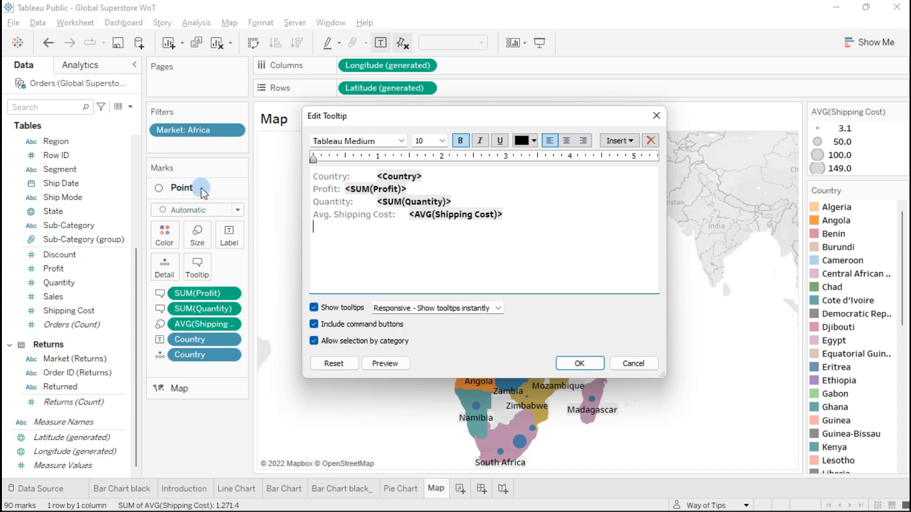
left_click(622, 139)
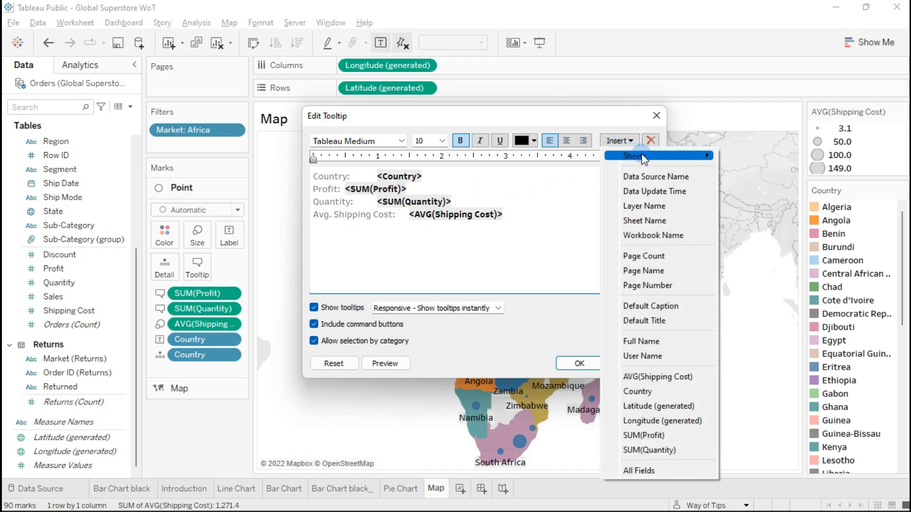
mouse_move(643, 158)
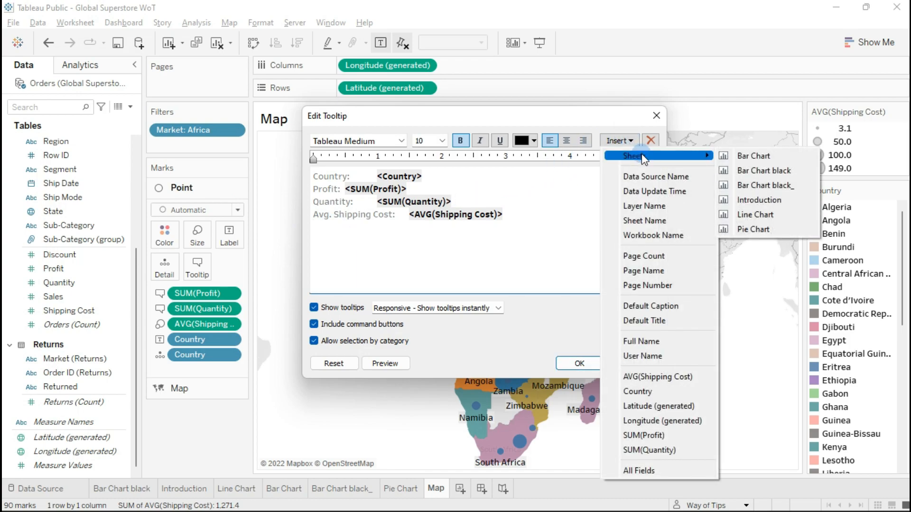
left_click(744, 159)
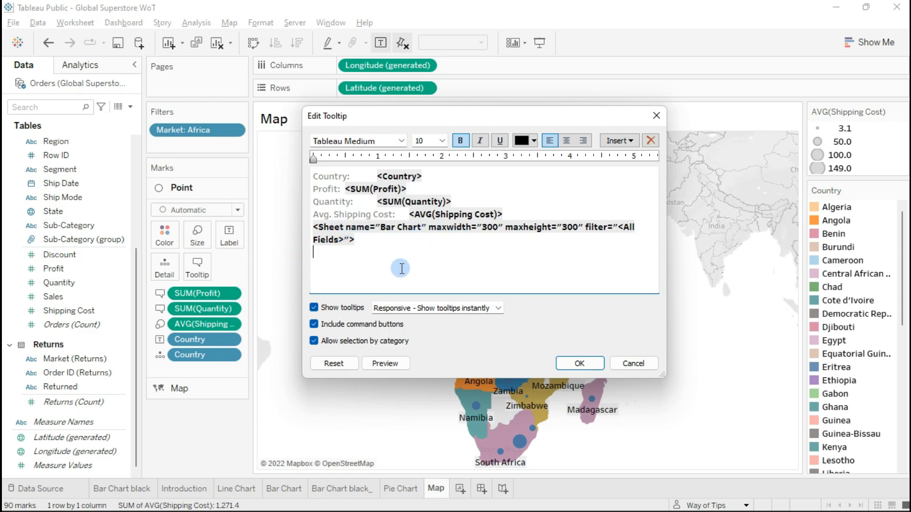
left_click(373, 241)
left_click_drag(381, 228, 422, 230)
left_click(460, 243)
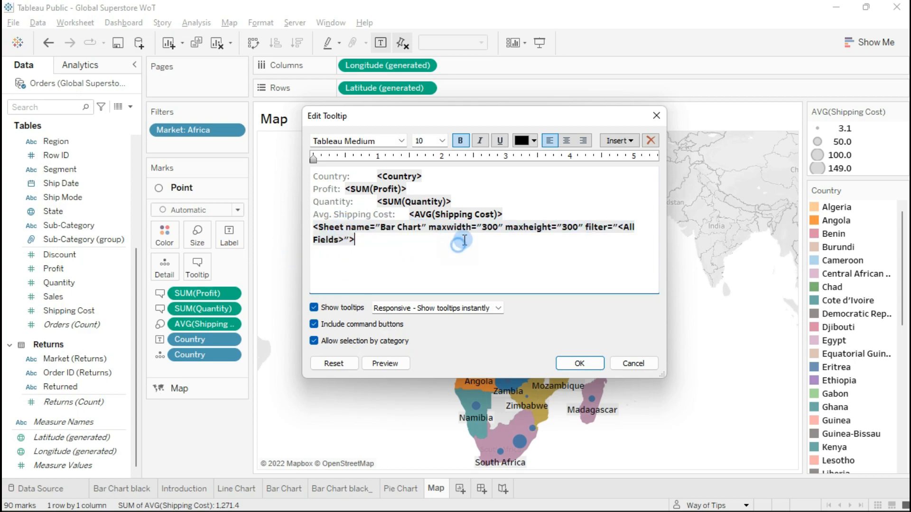
triple_click(489, 221)
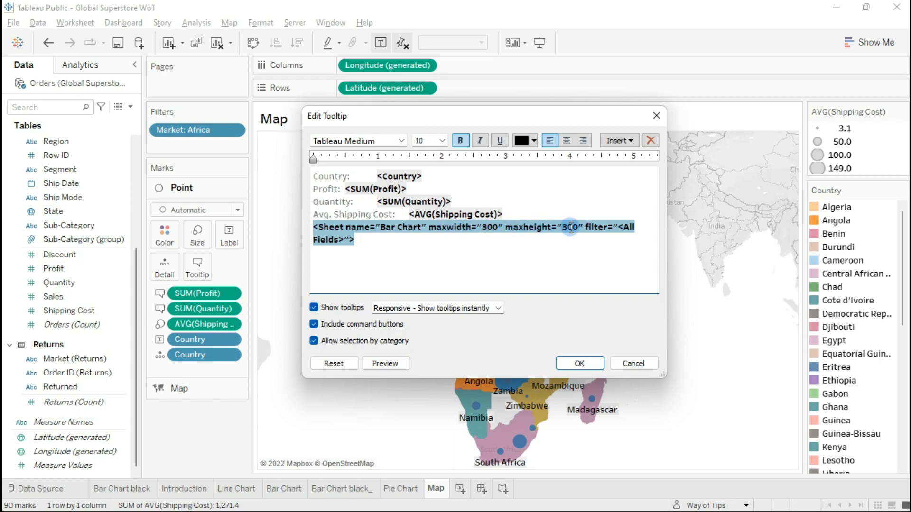
left_click(580, 362)
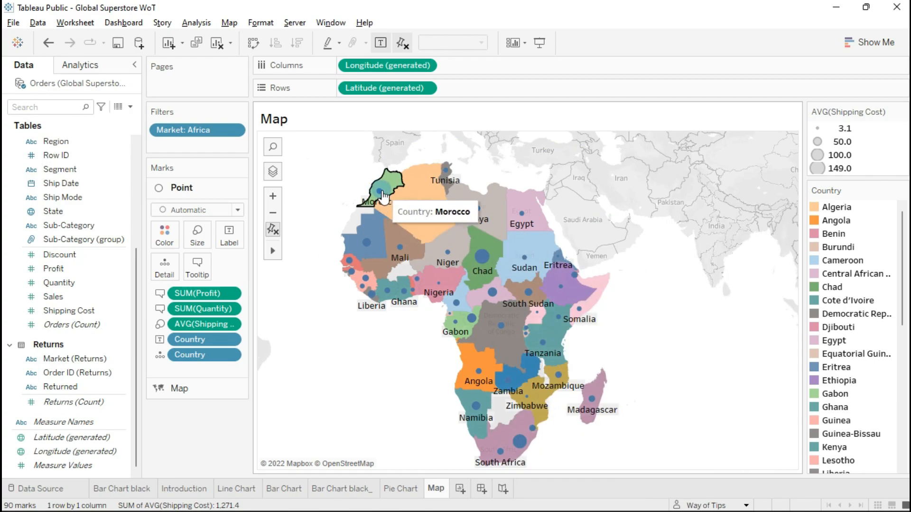
mouse_move(382, 197)
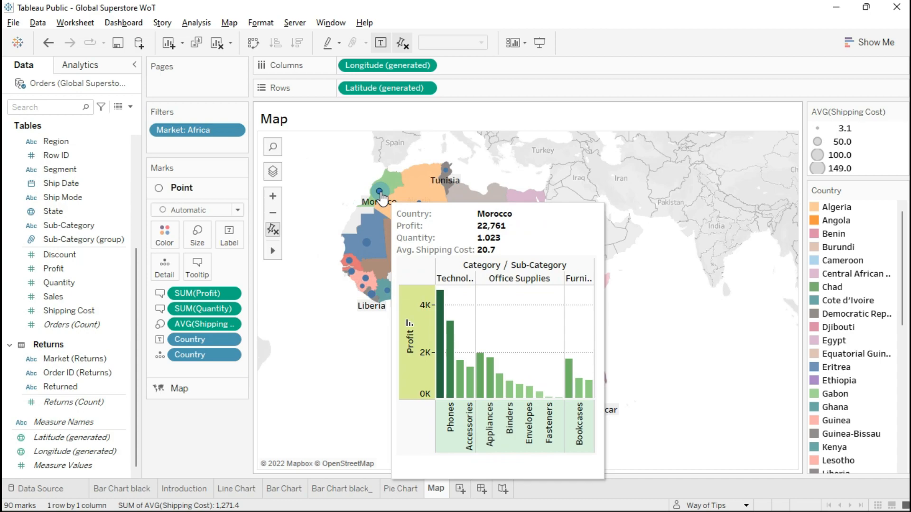
mouse_move(422, 208)
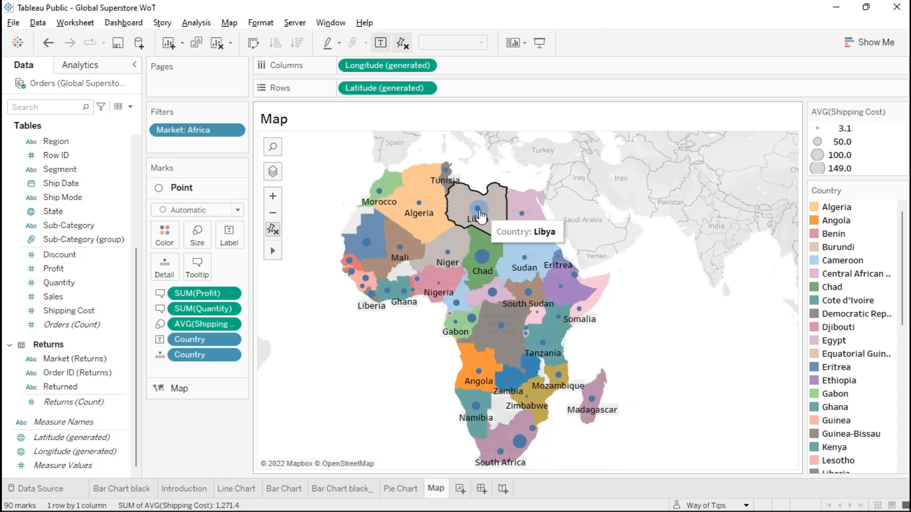
mouse_move(477, 215)
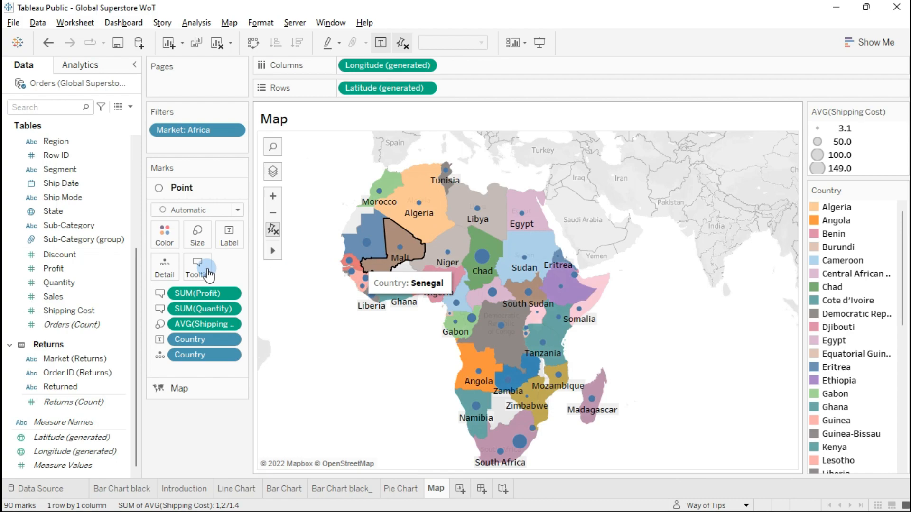
Step: Try several green shades for the Point layer's marks and settle on the medium green
left_click(191, 389)
left_click(158, 242)
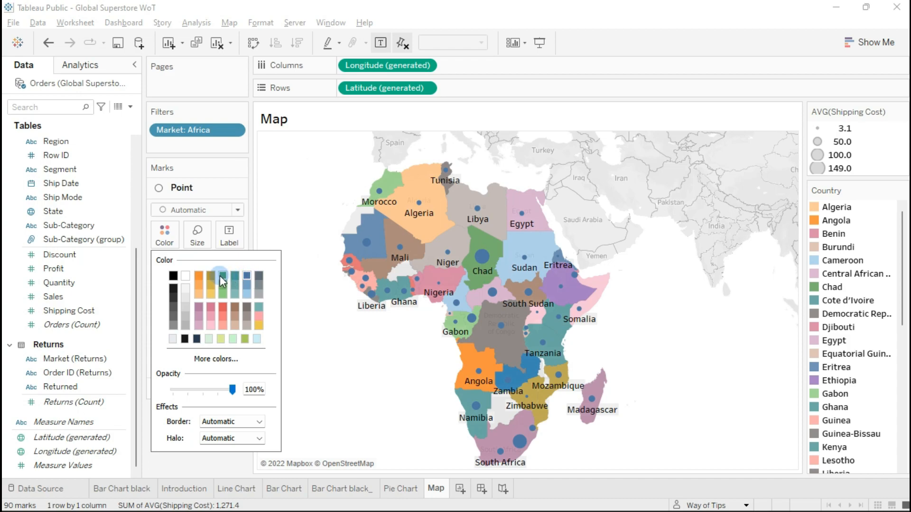
left_click(221, 275)
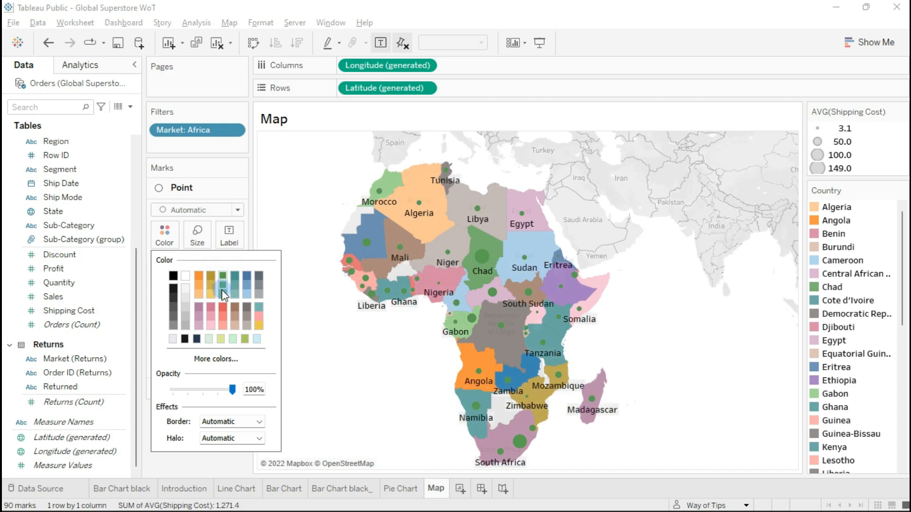
left_click(221, 292)
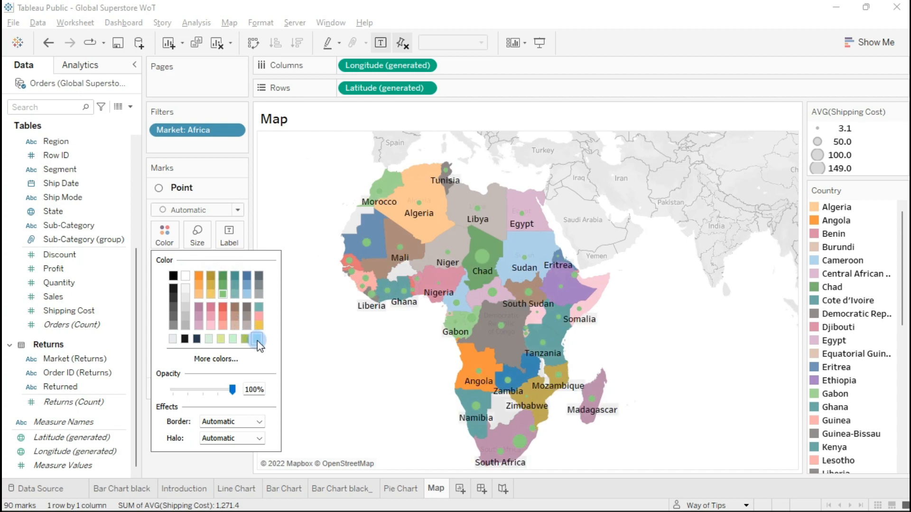
left_click(245, 340)
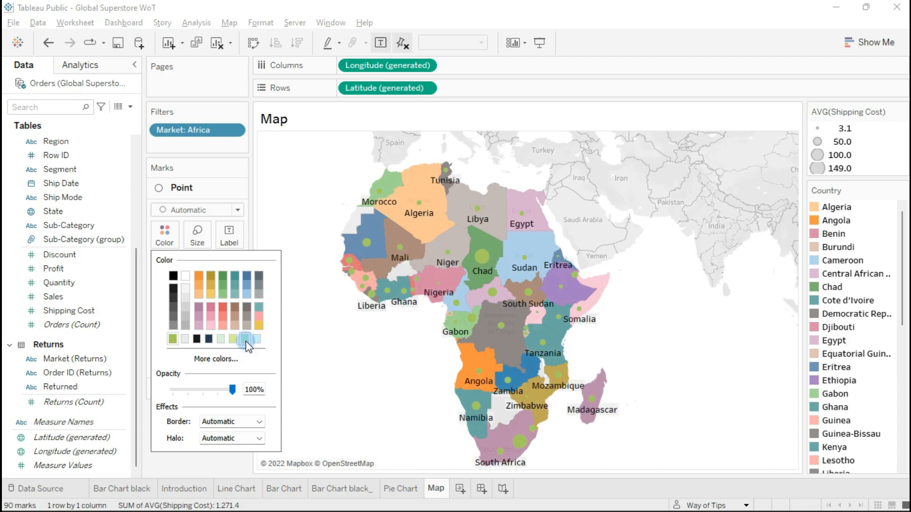
left_click(223, 293)
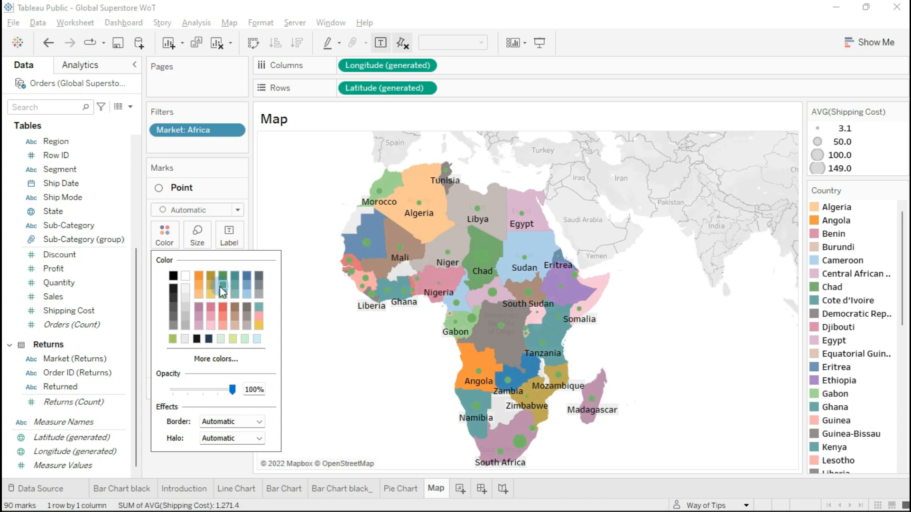
Step: Give the green points on the map a white border
left_click(239, 421)
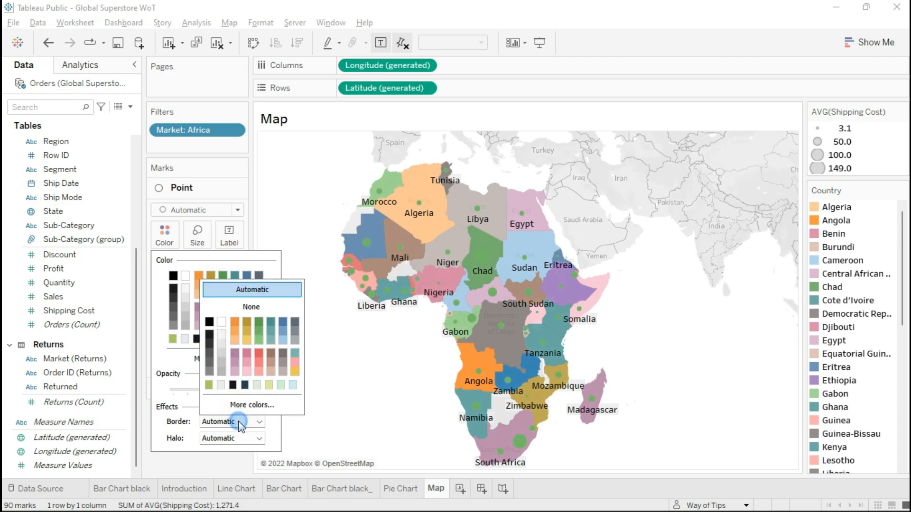
left_click(227, 332)
left_click(221, 320)
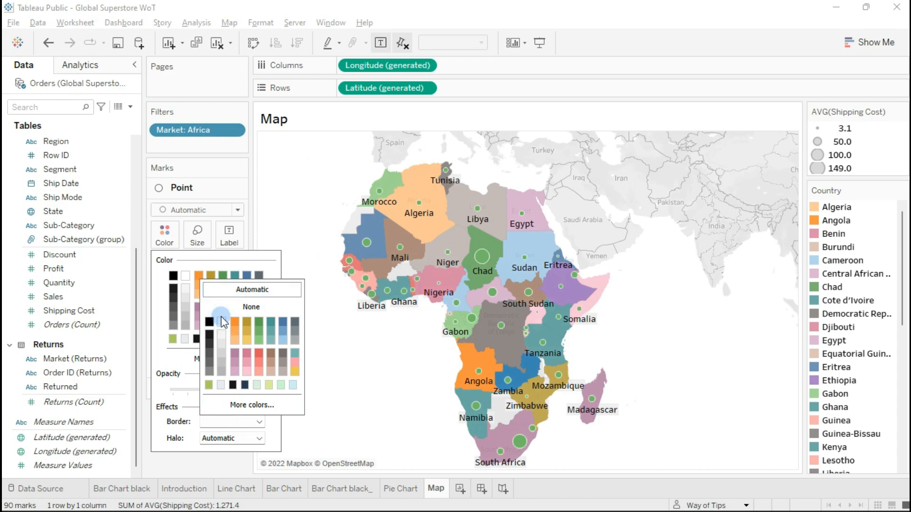
left_click(242, 154)
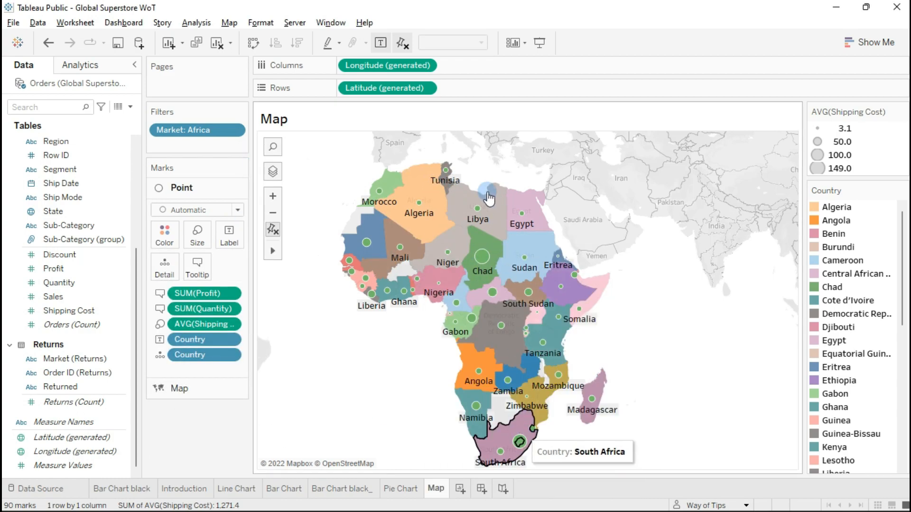
Step: Inspect the points on Mauritania and Chad and compare their sizes and tooltips
mouse_move(366, 245)
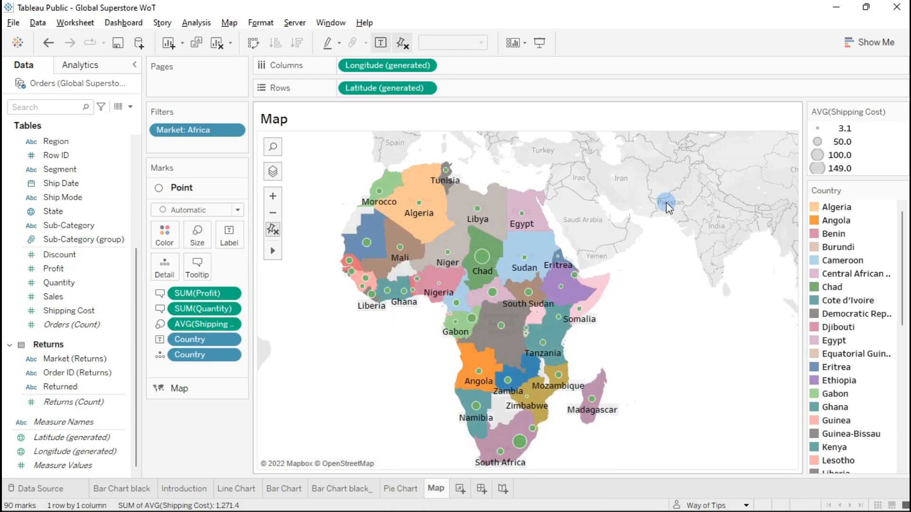
mouse_move(494, 244)
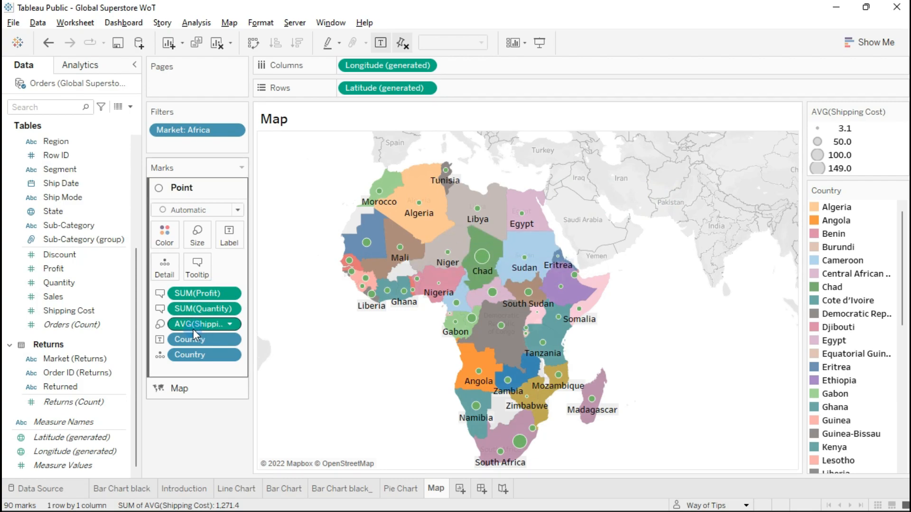
mouse_move(482, 260)
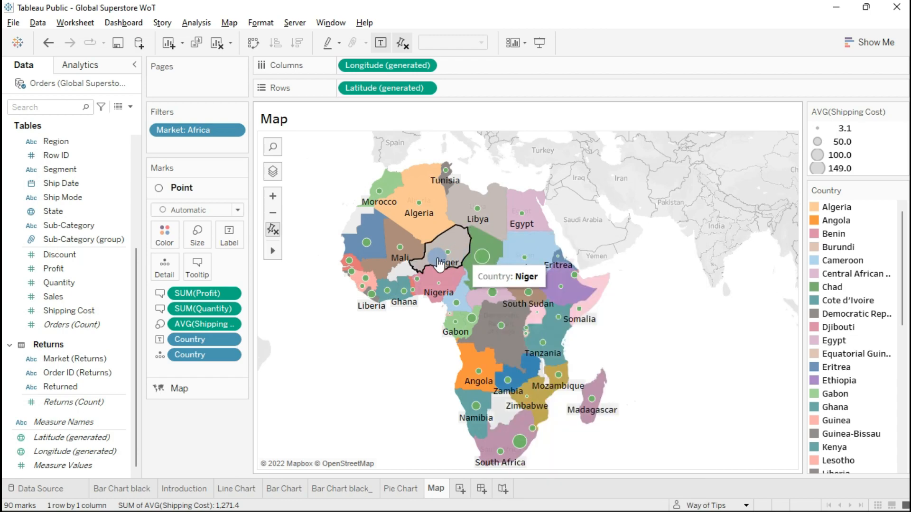
Step: Size the points by SUM(Profit) in place of AVG(Shipping Cost) and make the marks slightly smaller
left_click_drag(52, 269, 184, 323)
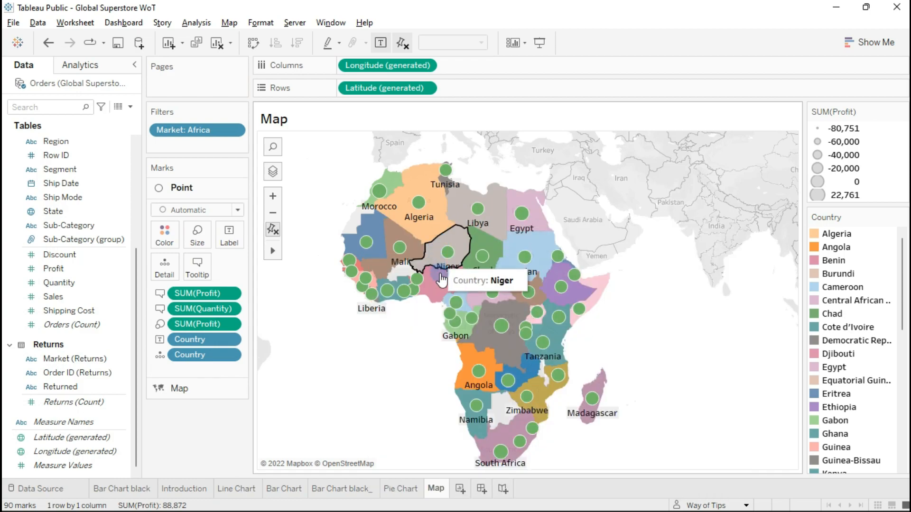
mouse_move(445, 176)
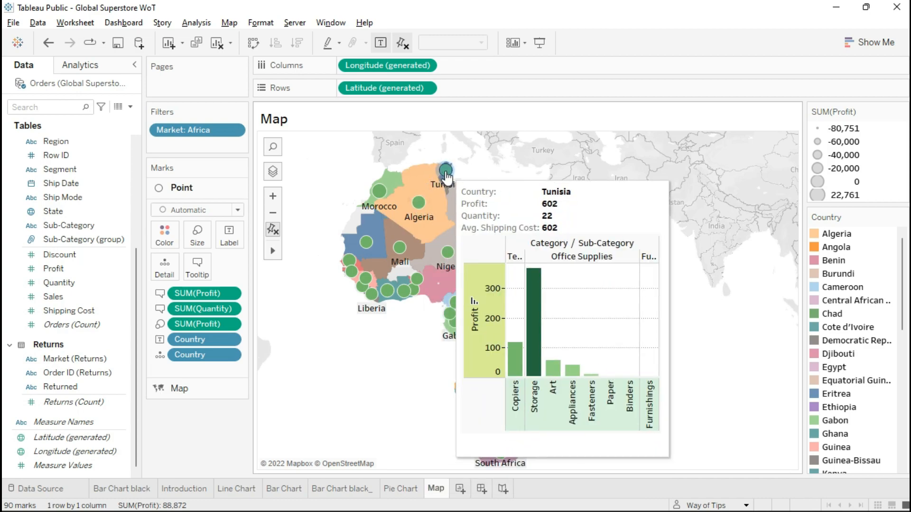
left_click(198, 237)
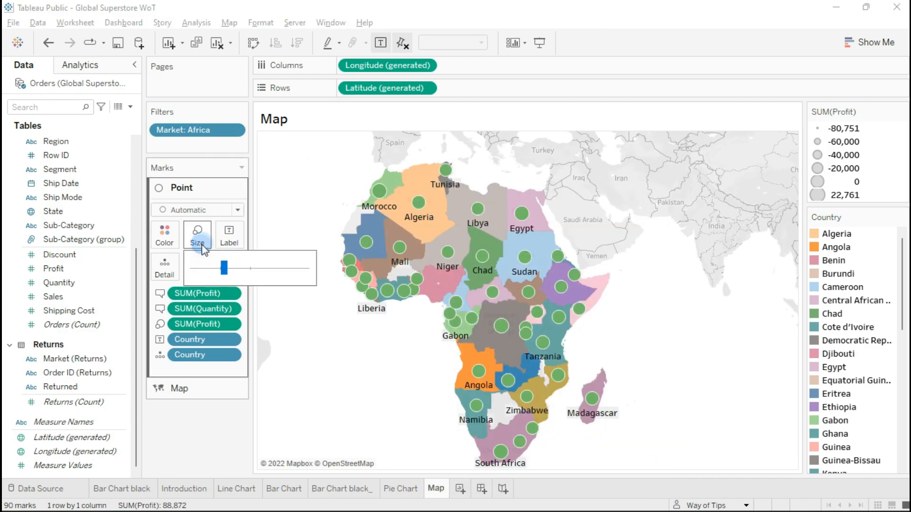
left_click_drag(220, 267, 214, 268)
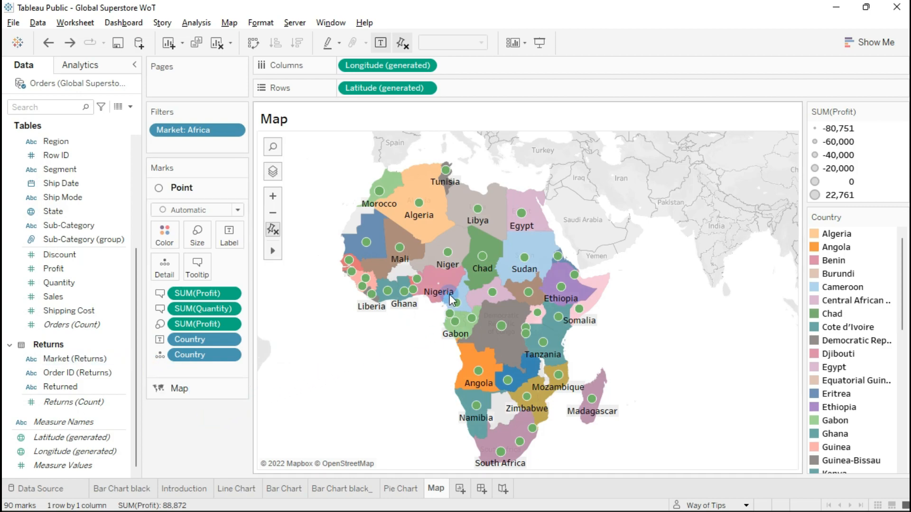
key("ctrl+shift+b")
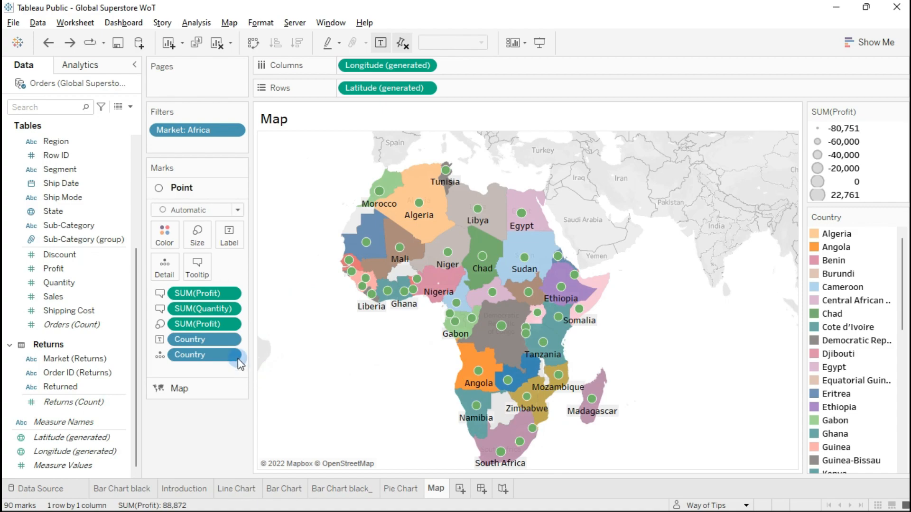
Step: Undo the SUM(Profit) sizing of the points so that AVG(Shipping Cost) drives their size, comparing both versions
key("ctrl+z")
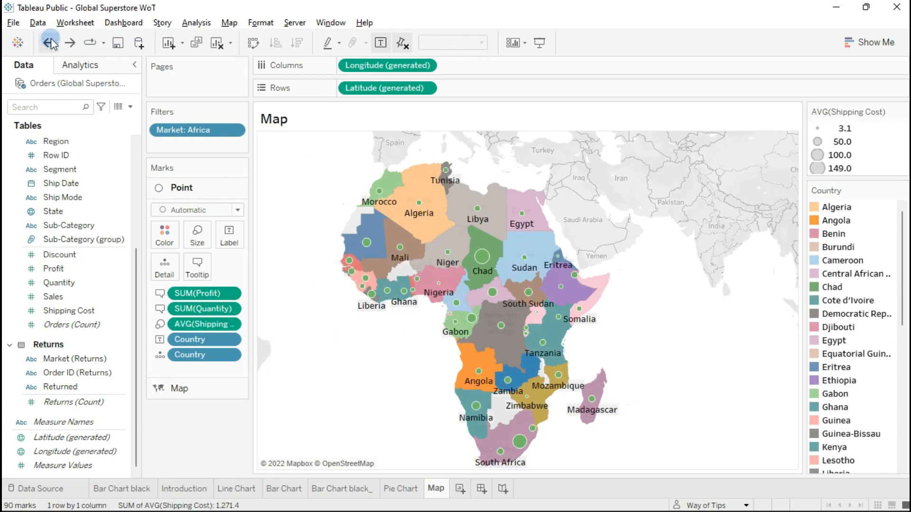
left_click(70, 44)
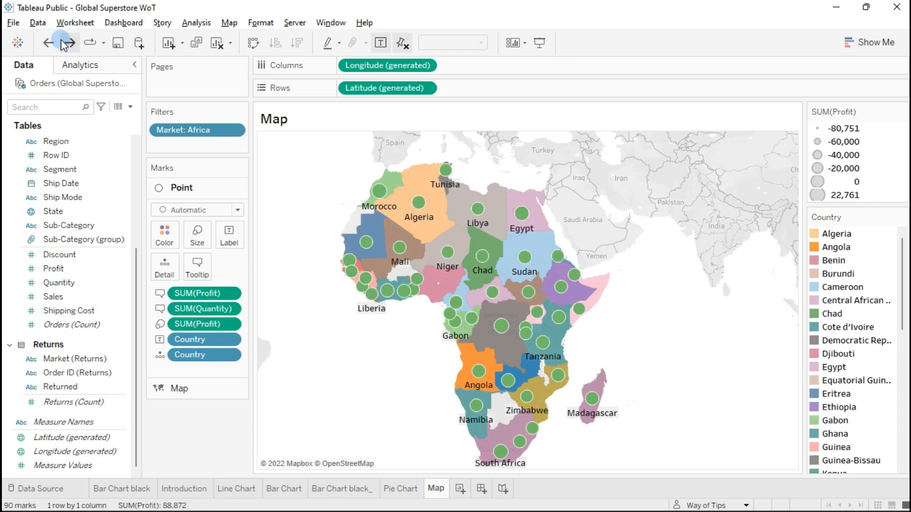
left_click(49, 43)
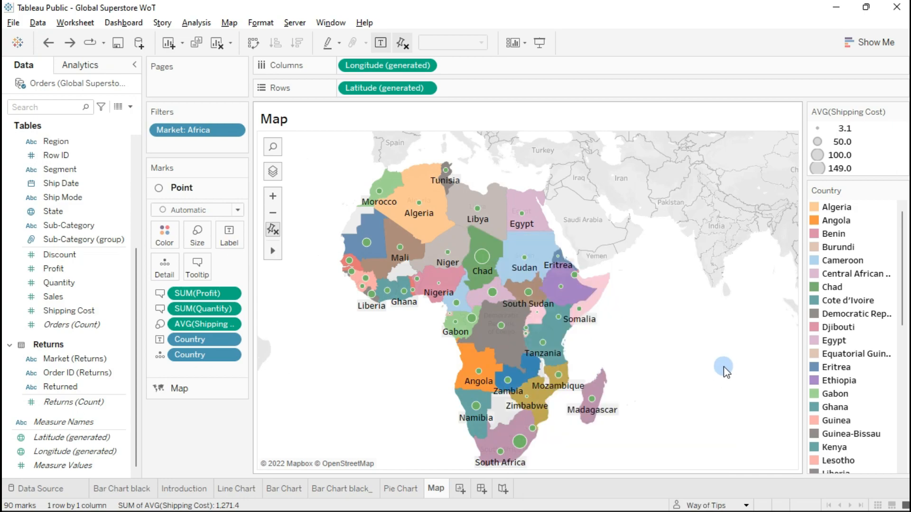
left_click_drag(727, 368, 722, 354)
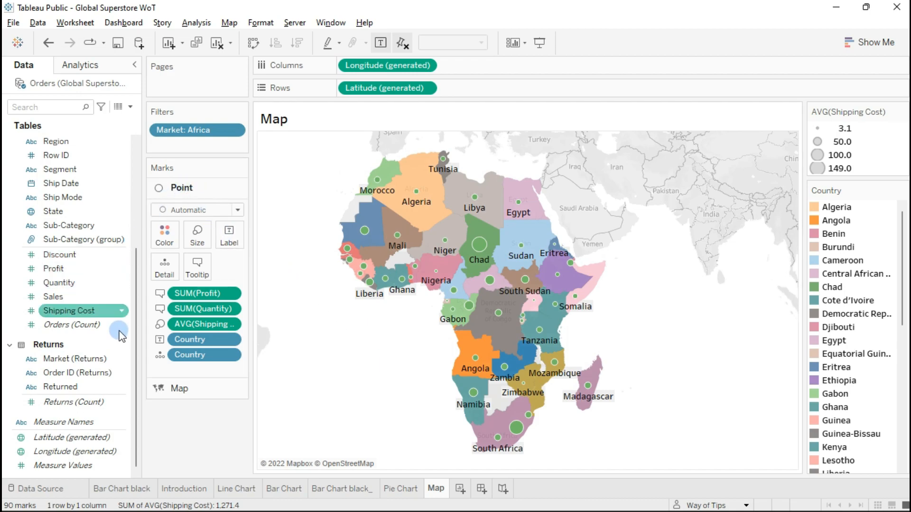
Step: Try a single orange fill on the Map layer by removing Country from its color, and restore the coloring by Country
left_click(187, 389)
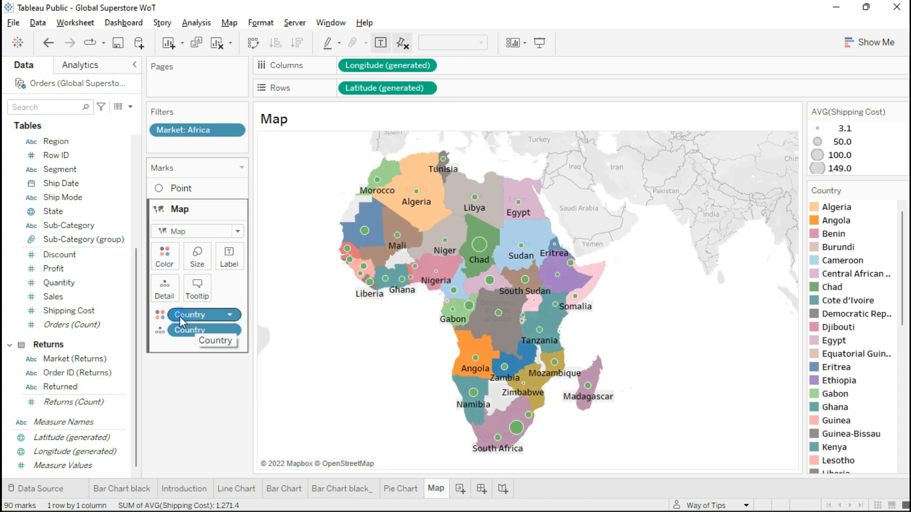
left_click_drag(183, 315, 184, 429)
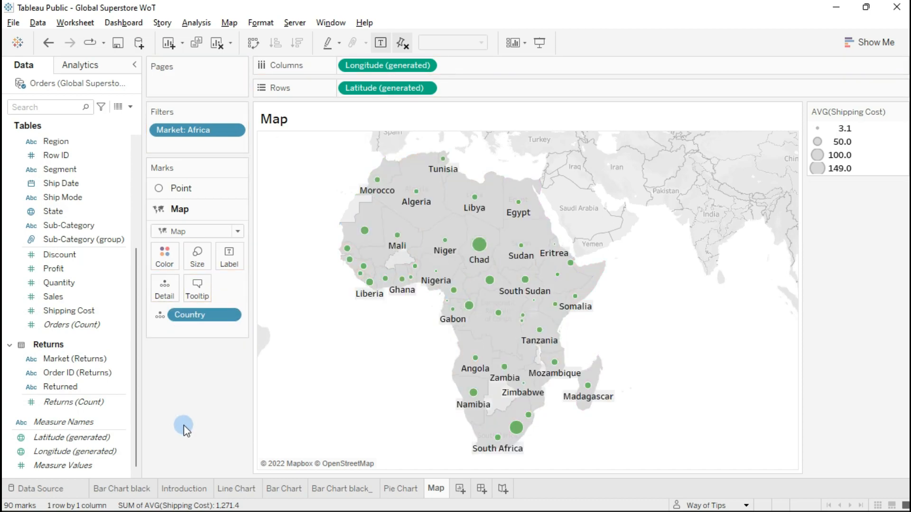
left_click(165, 256)
left_click(199, 298)
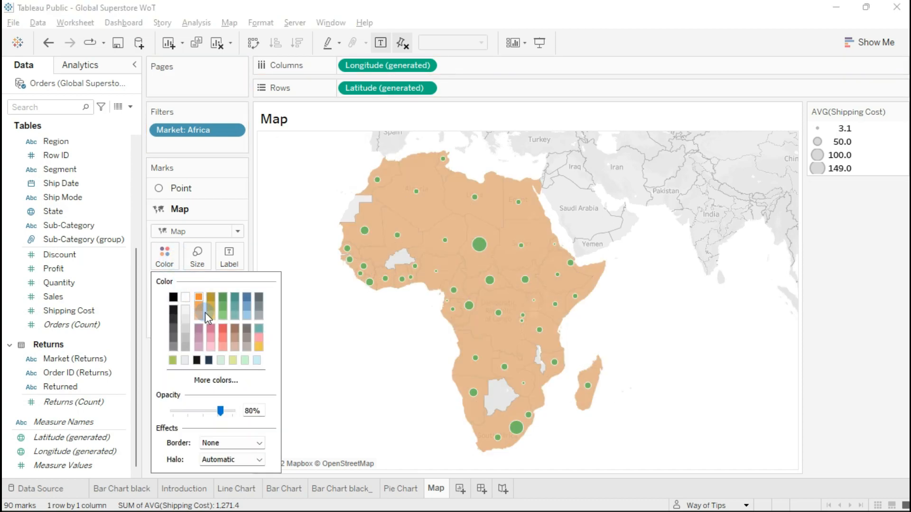
left_click(324, 308)
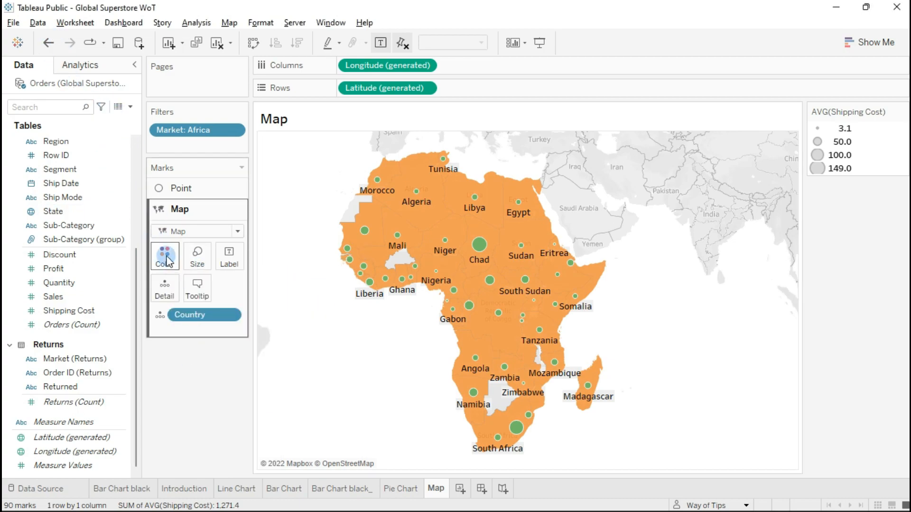
scroll(66, 214, "up", 5)
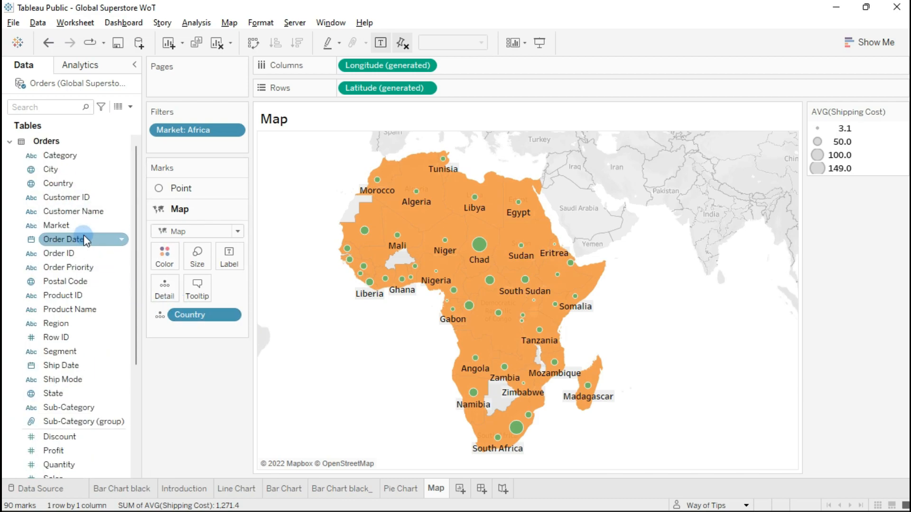
left_click_drag(57, 183, 168, 270)
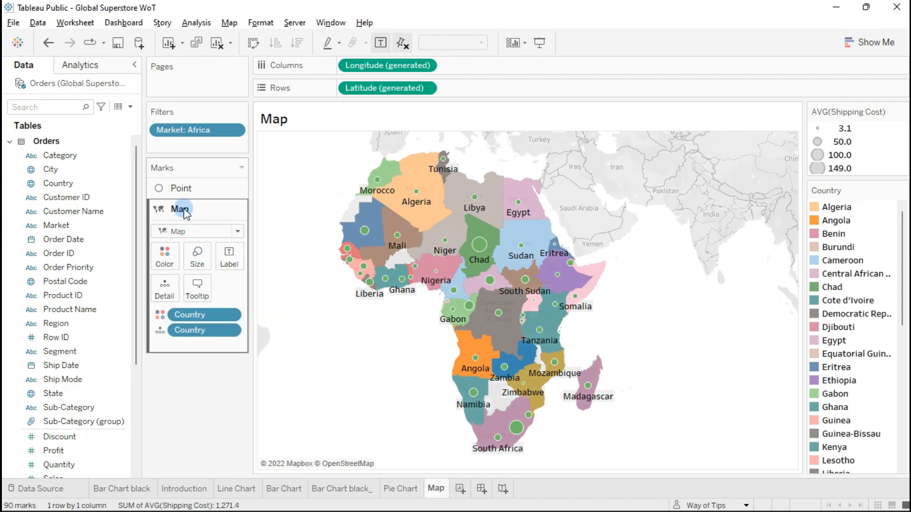
Step: Review the Point layer's fields and inspect the tooltips with embedded profit bar charts for the Chad, Libya and Egypt points
left_click(180, 189)
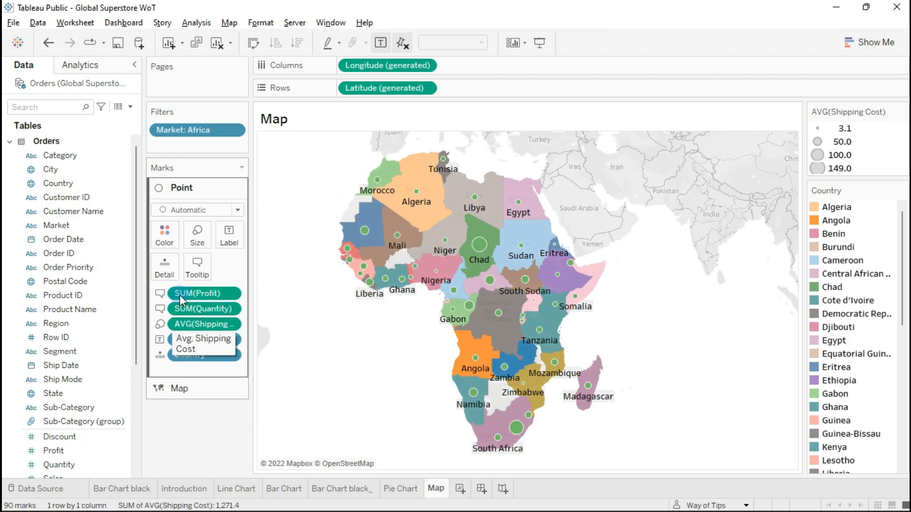
left_click(199, 268)
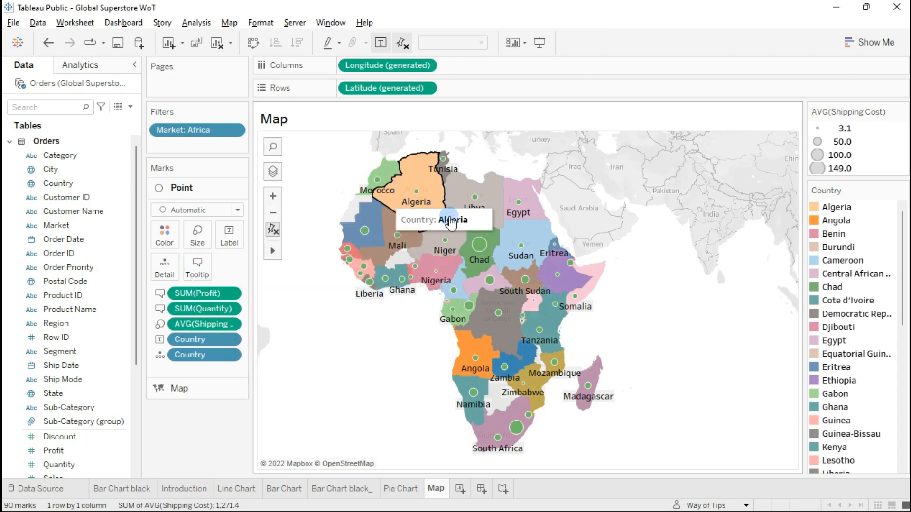
mouse_move(482, 246)
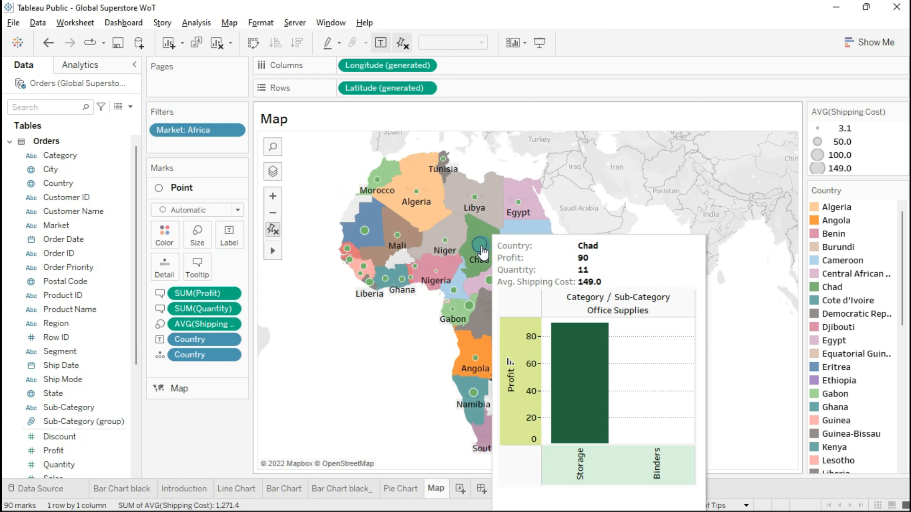
mouse_move(418, 193)
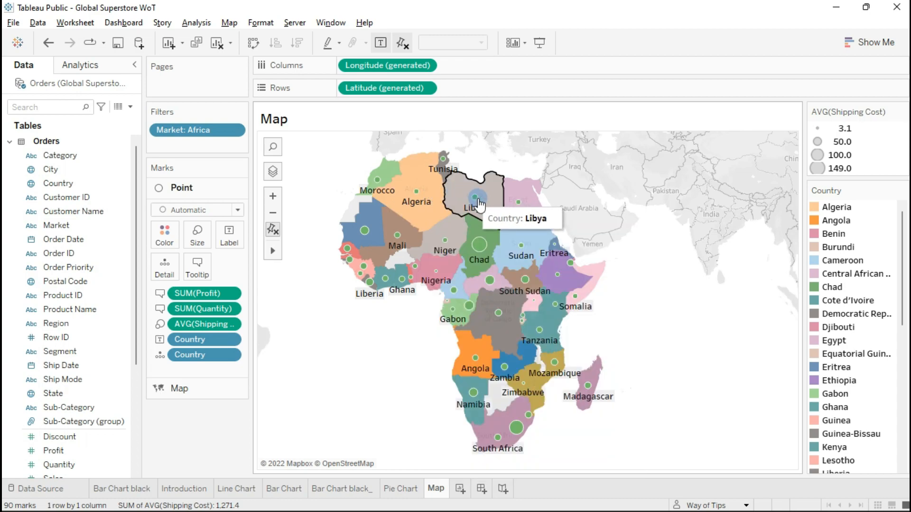
mouse_move(478, 204)
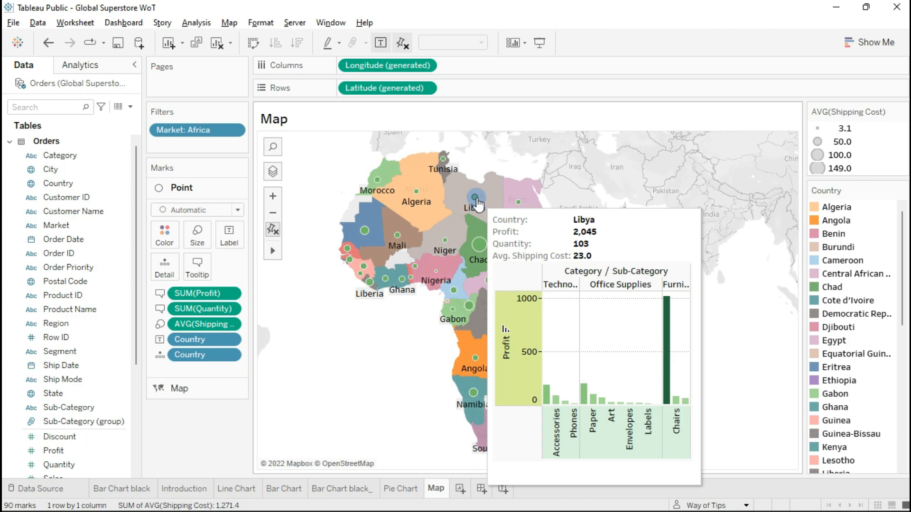
mouse_move(519, 207)
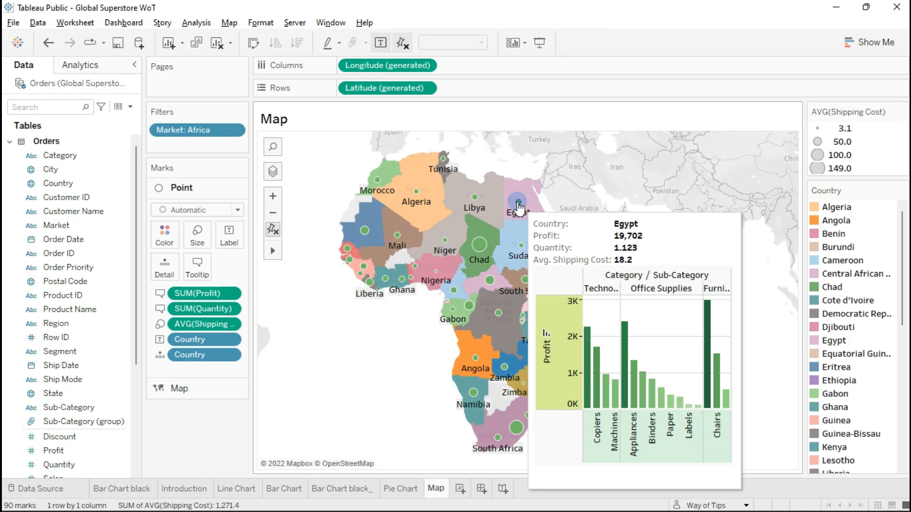